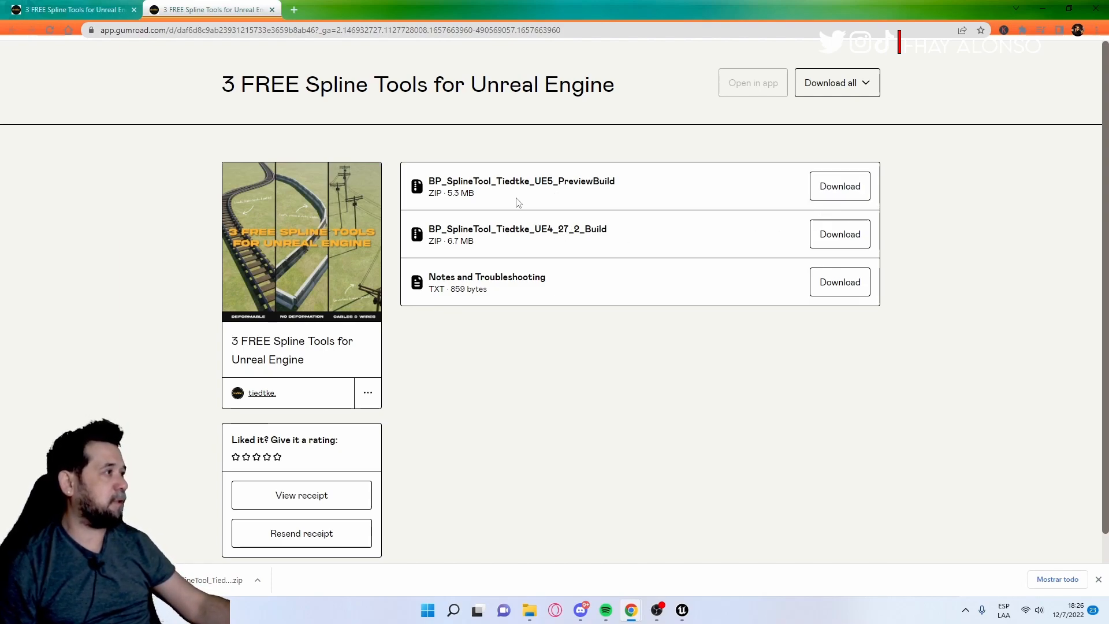
Download the BP_SplineTool_Tiedtke_UE5_PreviewBuild archive and the Notes and Troubleshooting file from the 3 FREE Spline Tools page
left_click(840, 191)
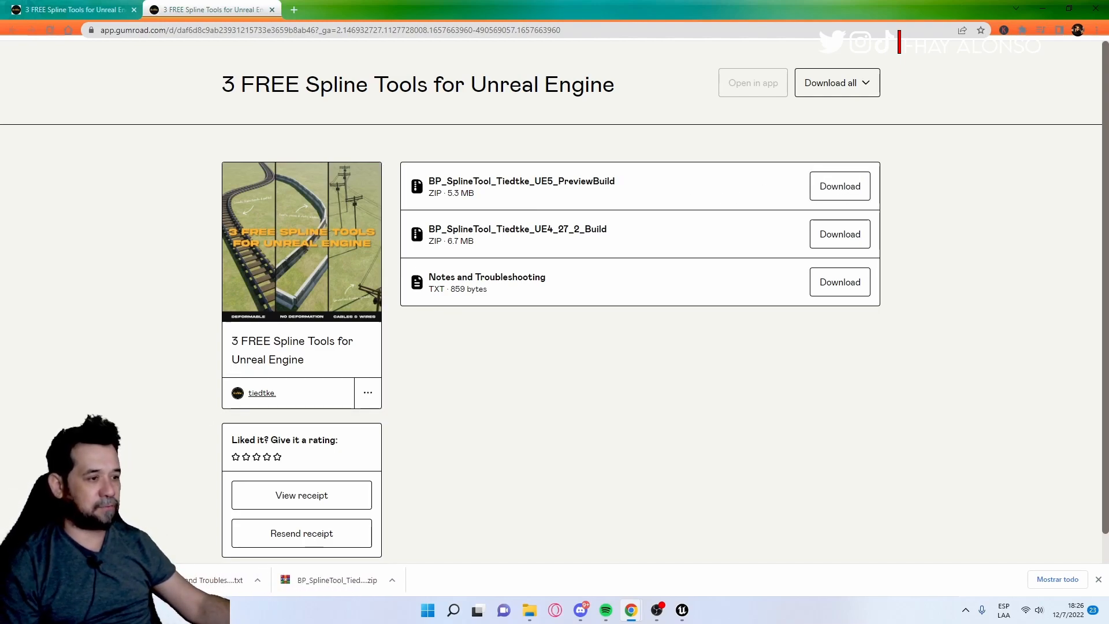
left_click(258, 580)
left_click(242, 537)
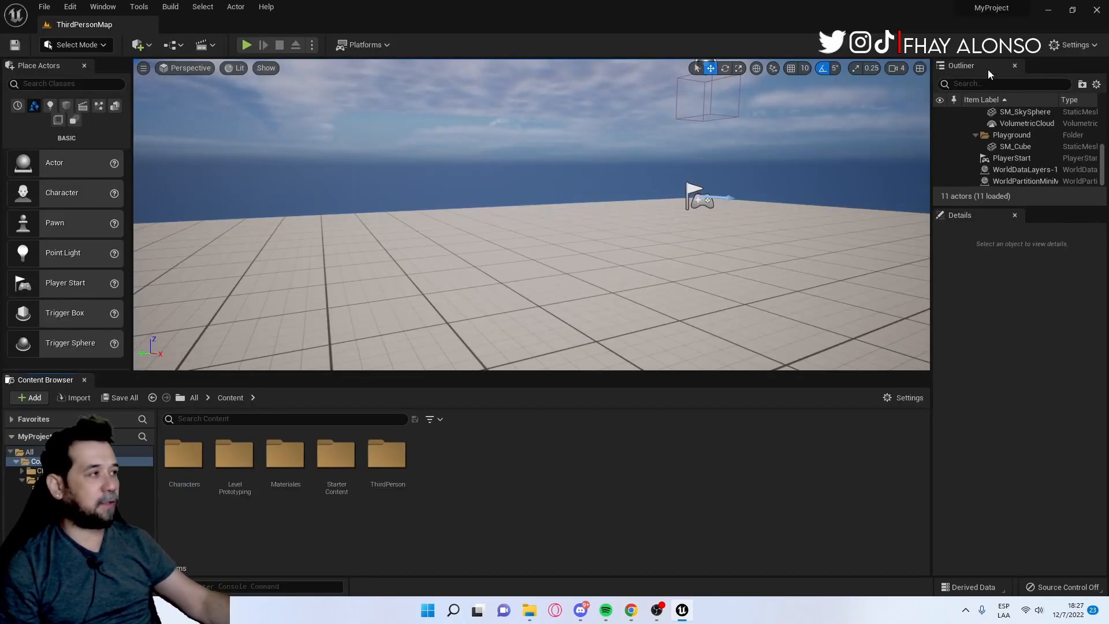
Switch to Unreal Engine and run a short play test of ThirdPersonMap, ending it with the editor view restored
left_click(246, 45)
key("w")
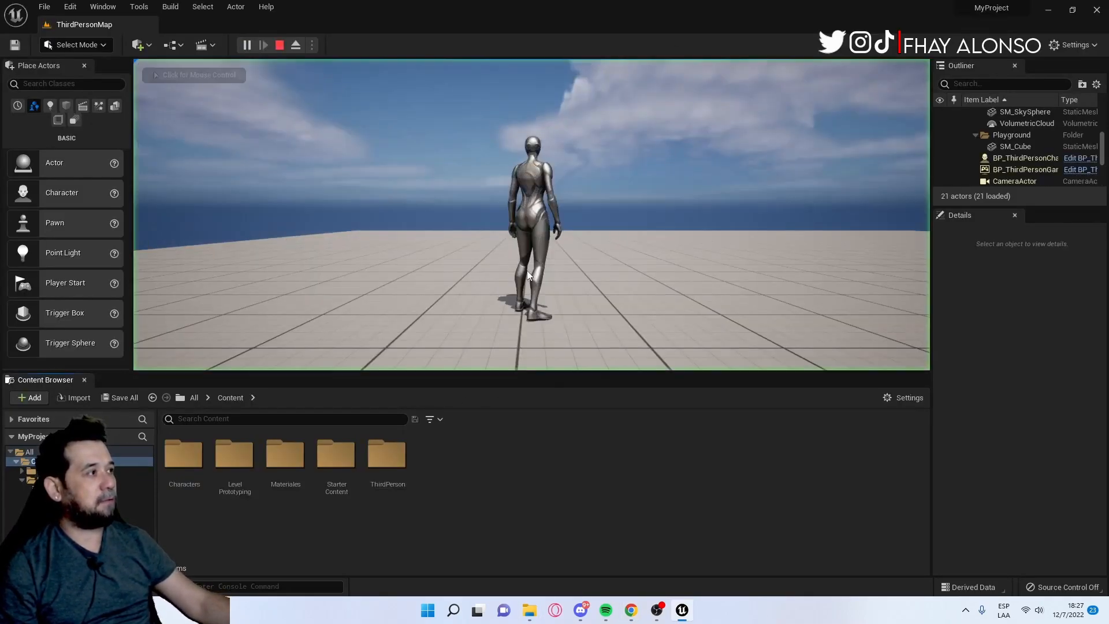
key("Escape")
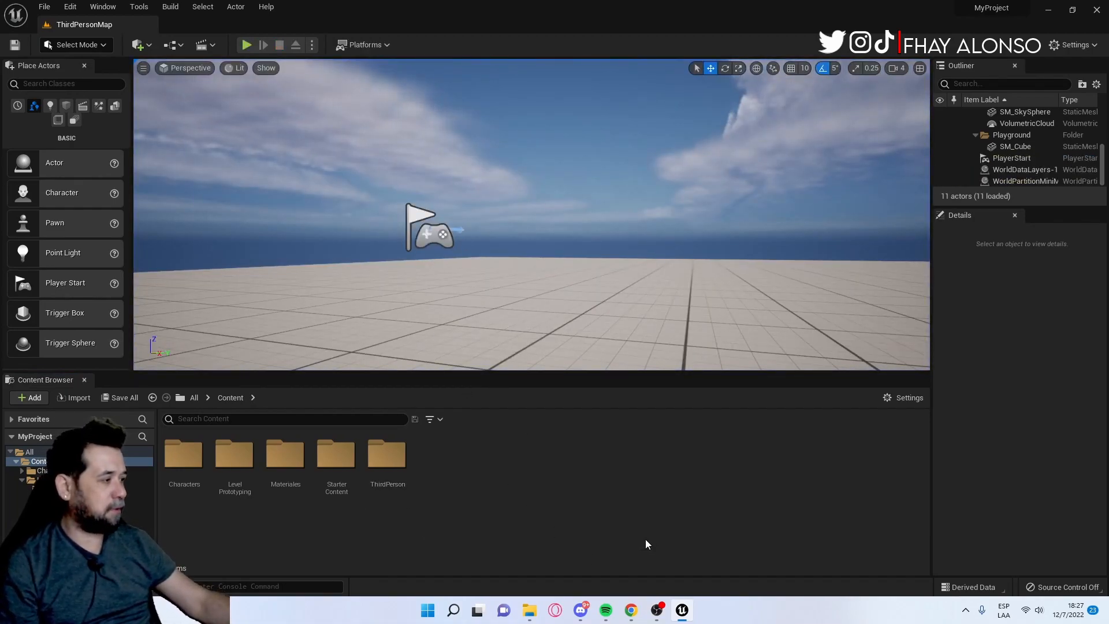
Try to import the ElectricalPowerlinePole_Tiedtke folder and three spline tool assets from the extracted download directly into the Content folder
mouse_move(538, 604)
left_click(583, 546)
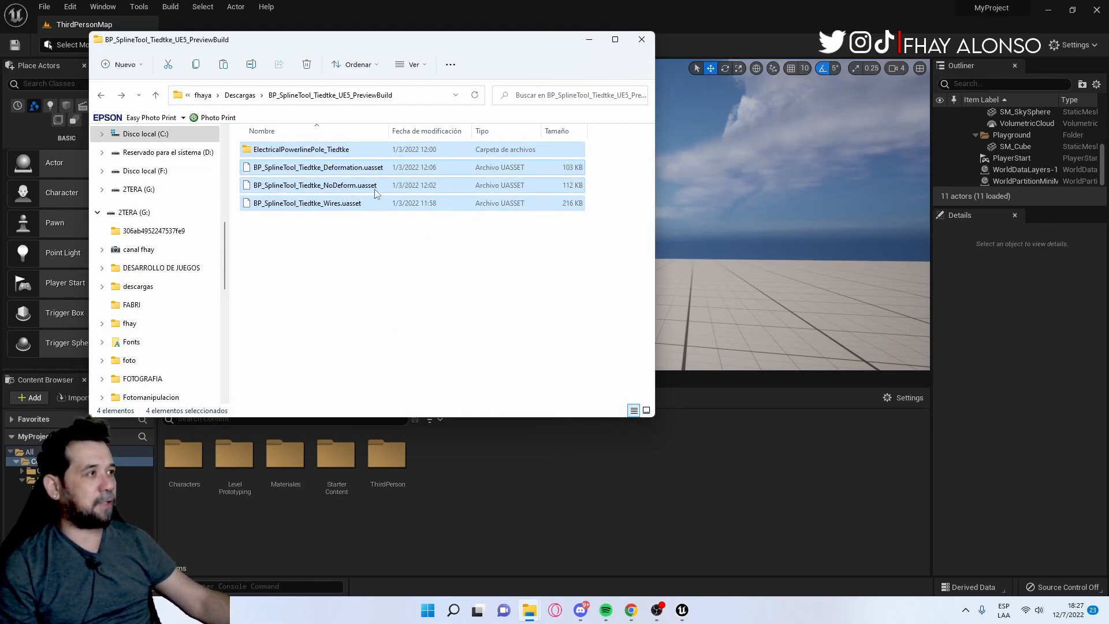
left_click_drag(657, 518, 656, 518)
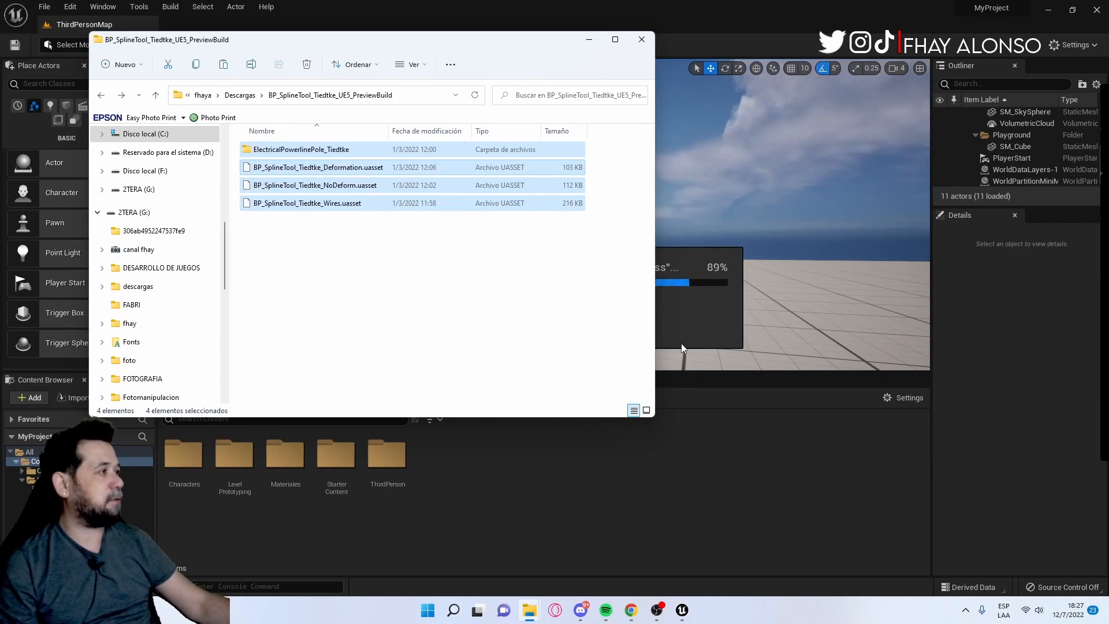
Copy the four extracted spline tool items and open the Content folder of MyProject under Unreal Projects on drive F
left_click(409, 313)
left_click_drag(373, 256, 345, 152)
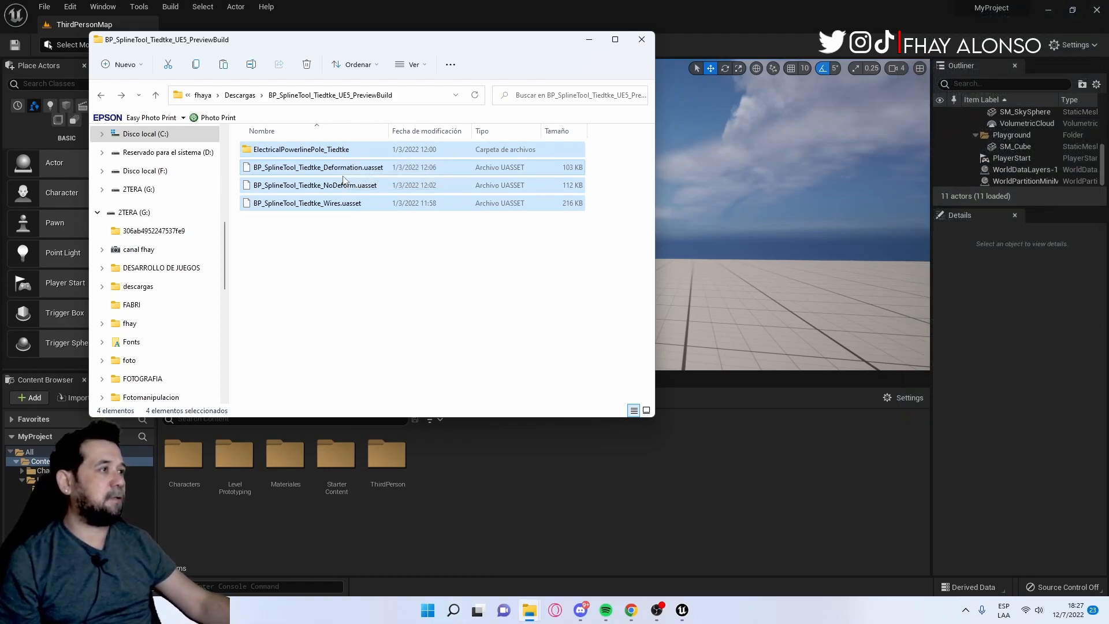
scroll(211, 248, "up", 2)
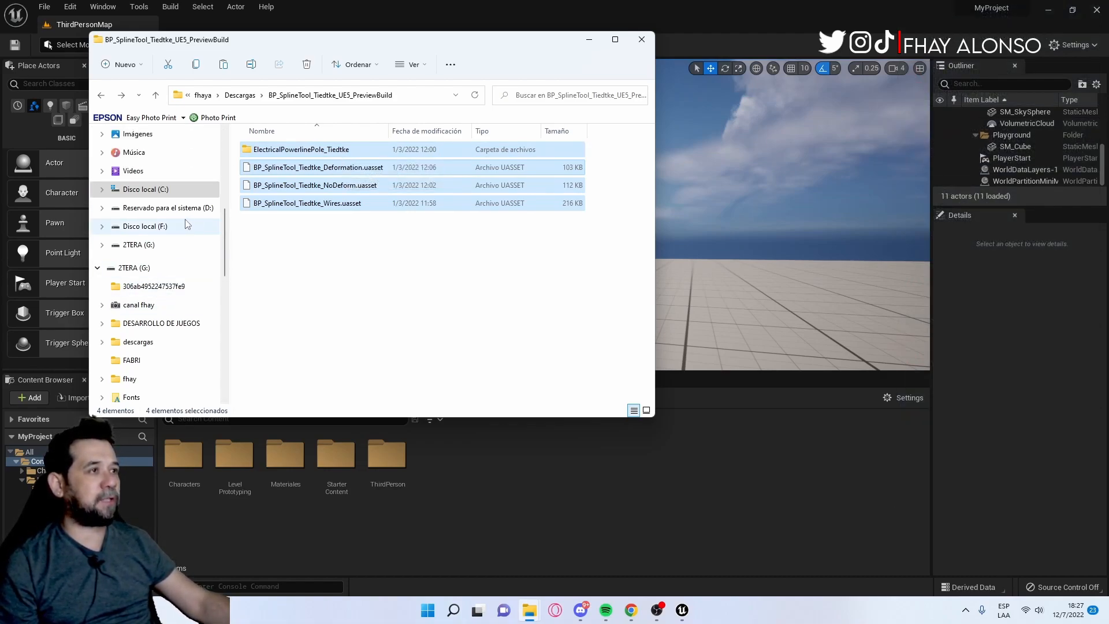
scroll(213, 283, "up", 3)
left_click(165, 180)
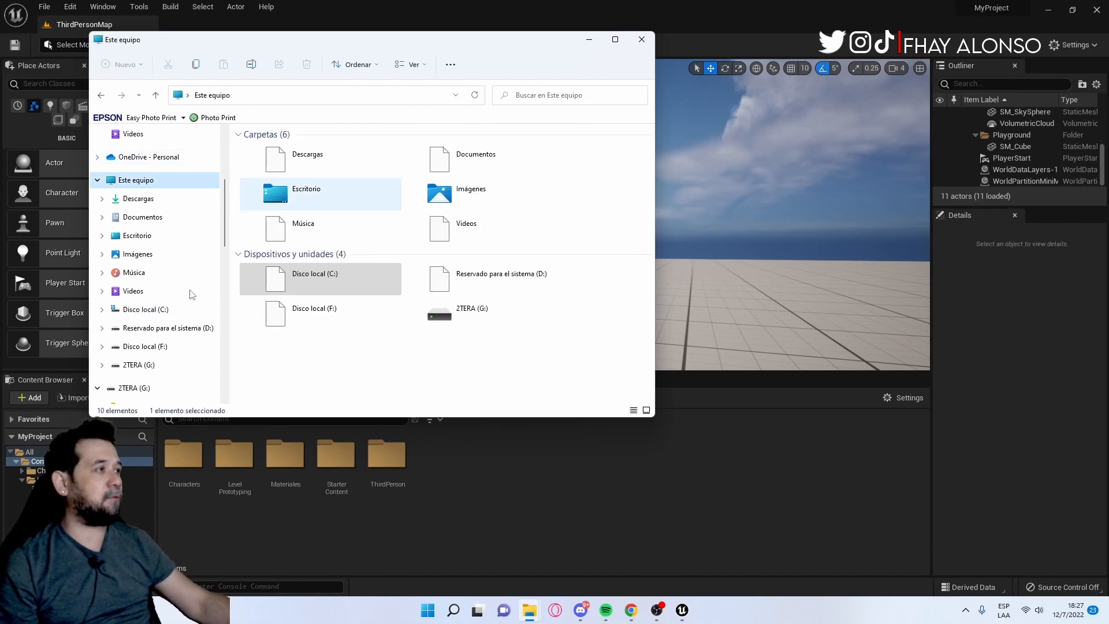
double_click(376, 310)
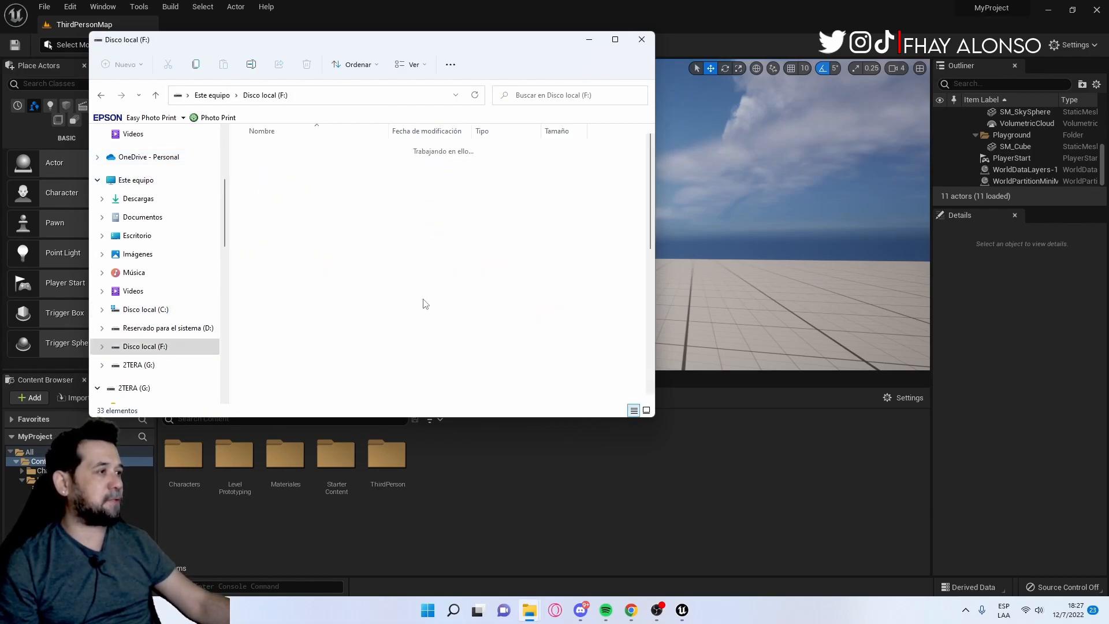
scroll(326, 353, "down", 3)
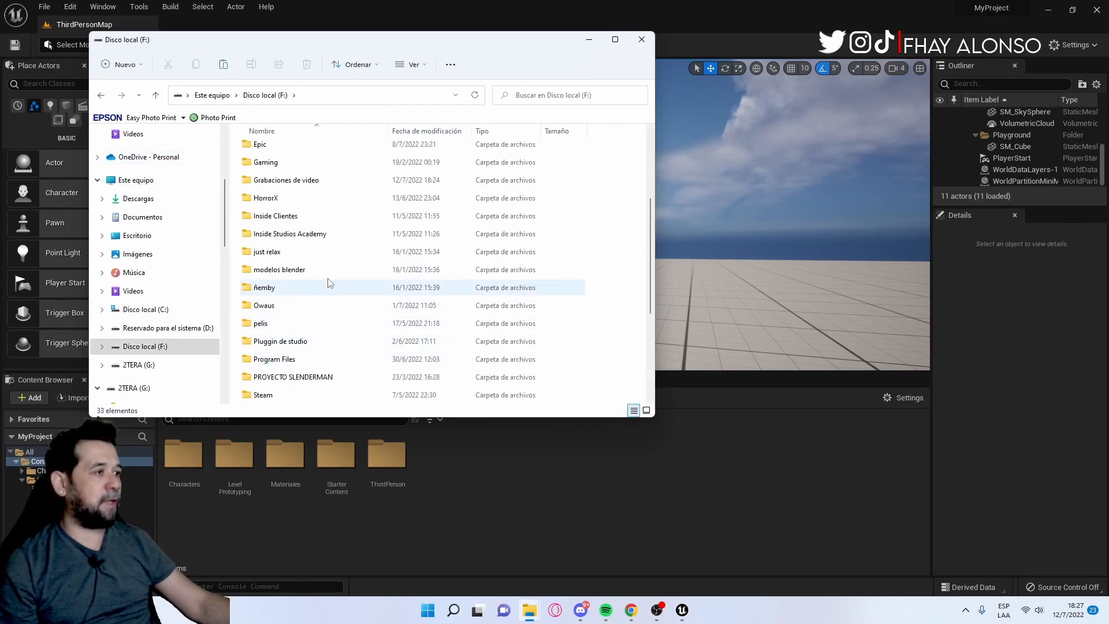
scroll(342, 241, "down", 2)
left_click(338, 358)
double_click(338, 358)
left_click(316, 202)
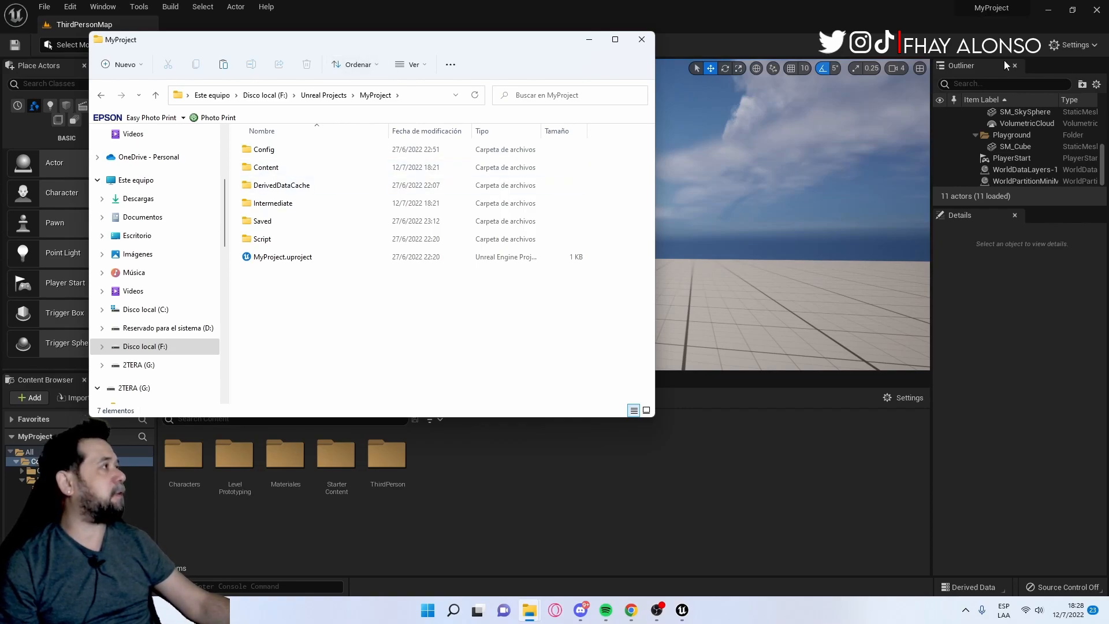
double_click(342, 170)
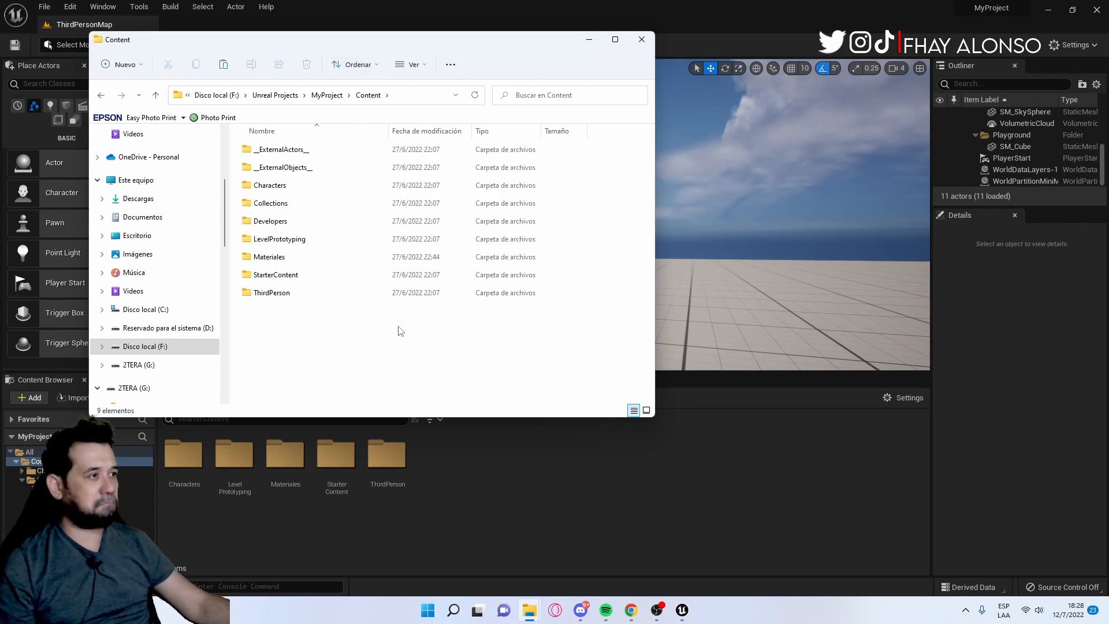
right_click(381, 366)
mouse_move(514, 398)
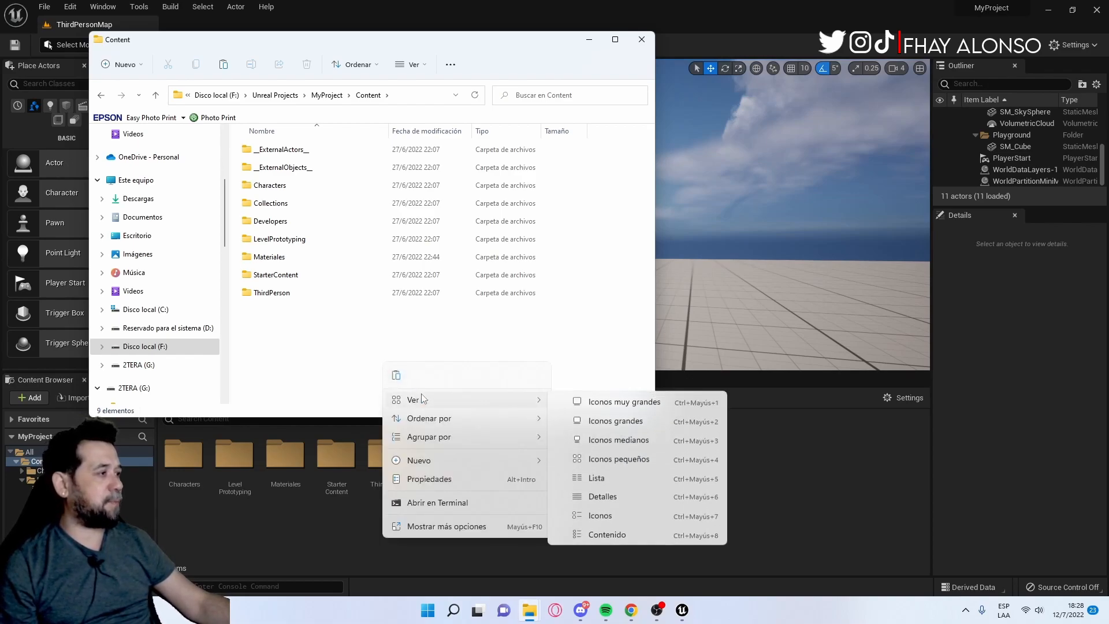
left_click(330, 331)
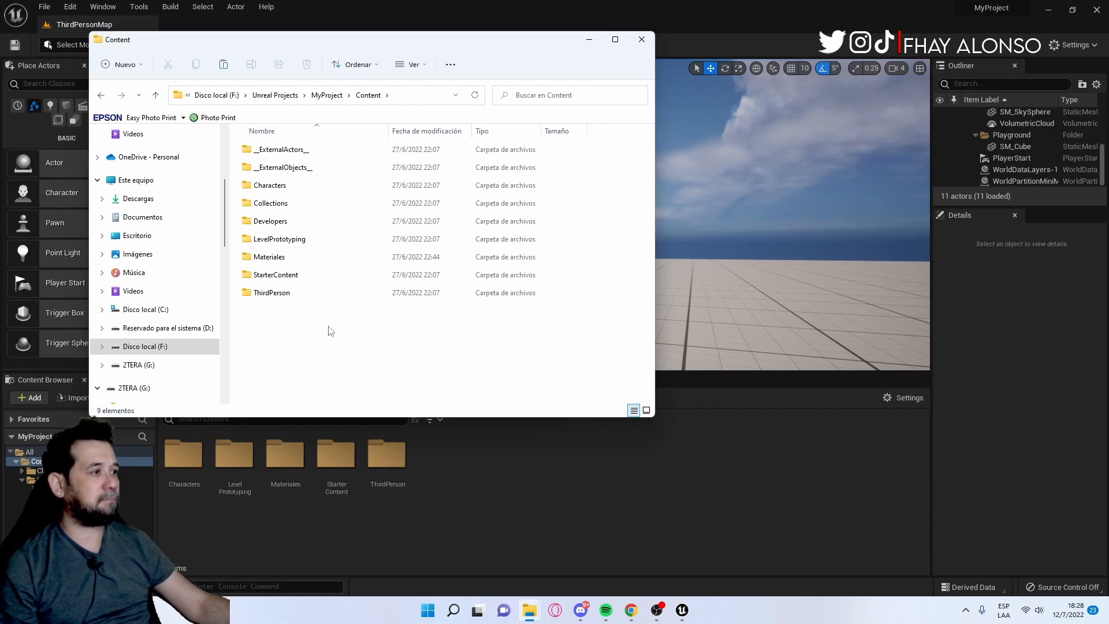
Create a folder named SpineLine in the project's Content folder from within Unreal Engine
right_click(458, 477)
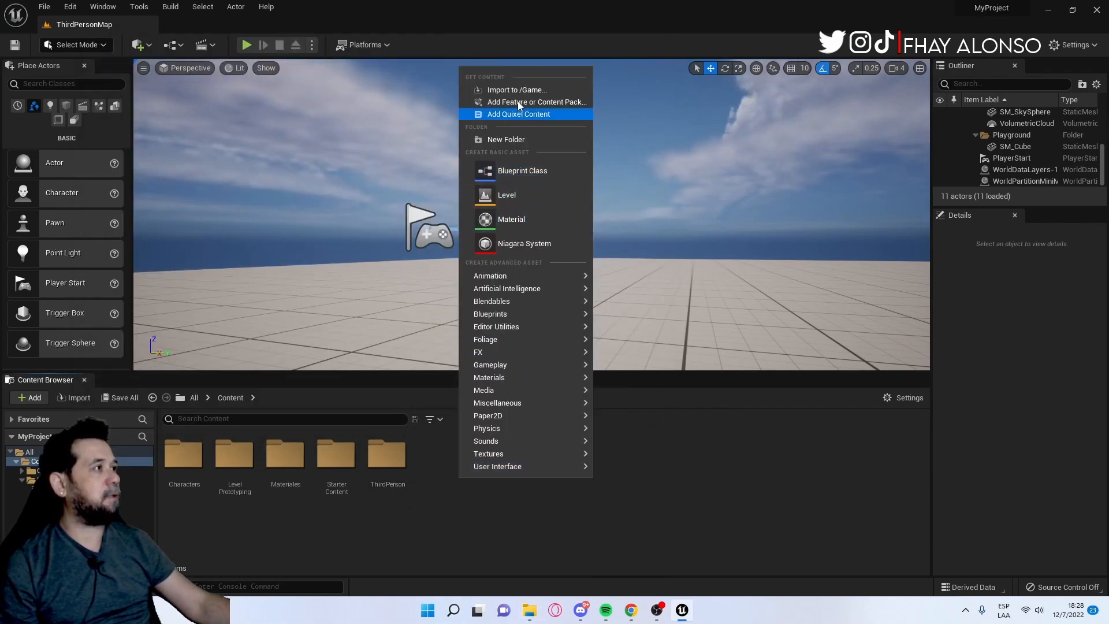
left_click(517, 141)
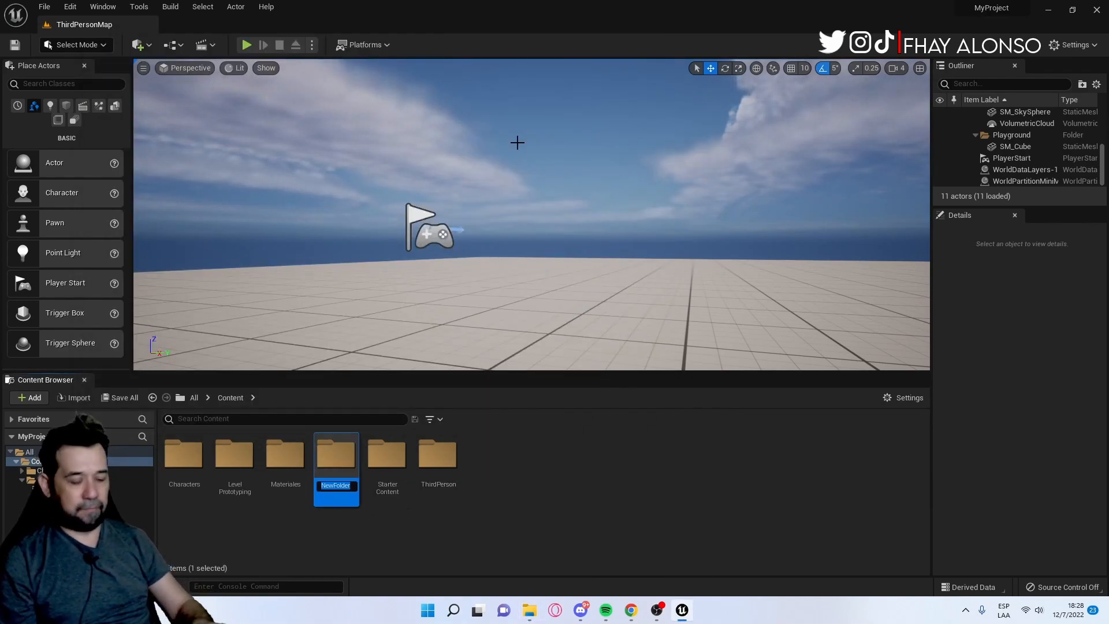
type("SpineLi")
key("Return")
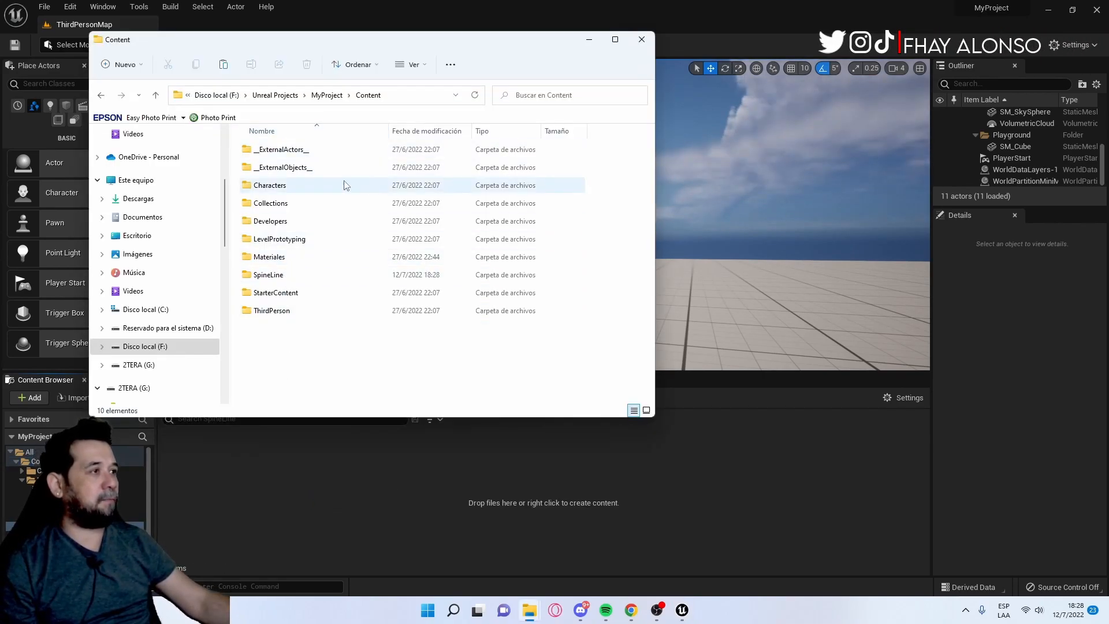
Paste the copied spline tool items into the SpineLine folder in File Explorer and return to Unreal Engine
left_click(326, 95)
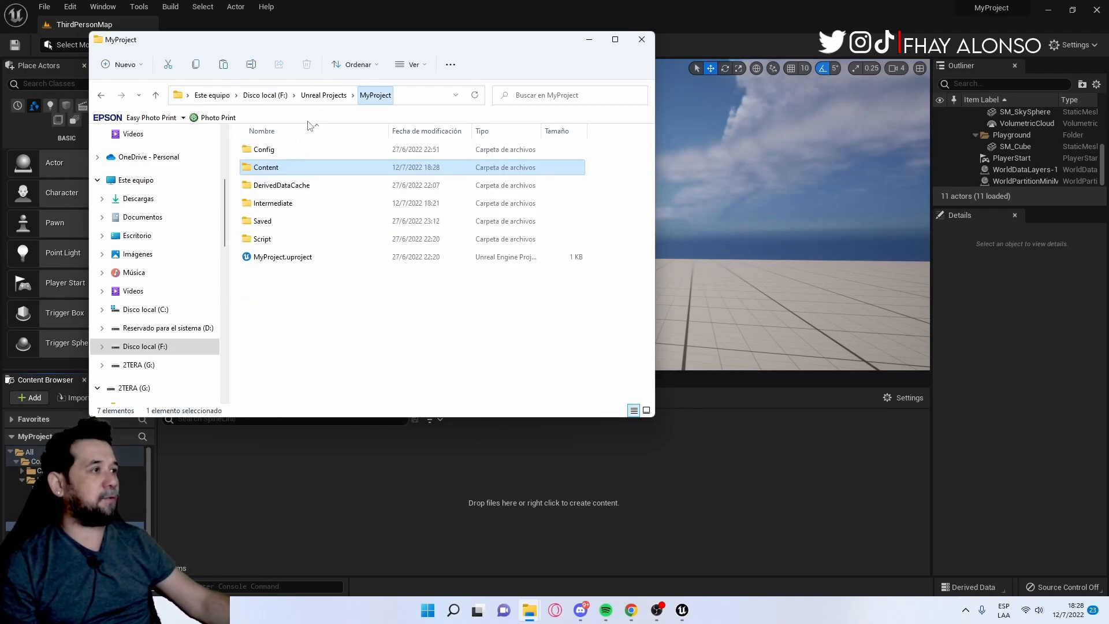
double_click(300, 169)
double_click(296, 277)
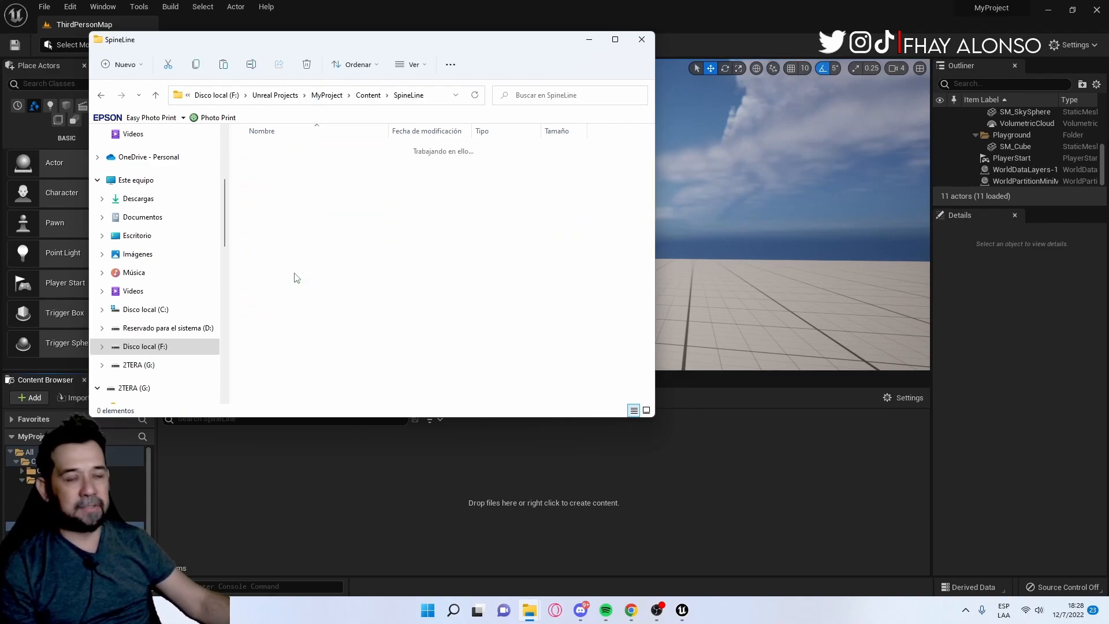
key("ctrl+v")
left_click(326, 293)
left_click(487, 472)
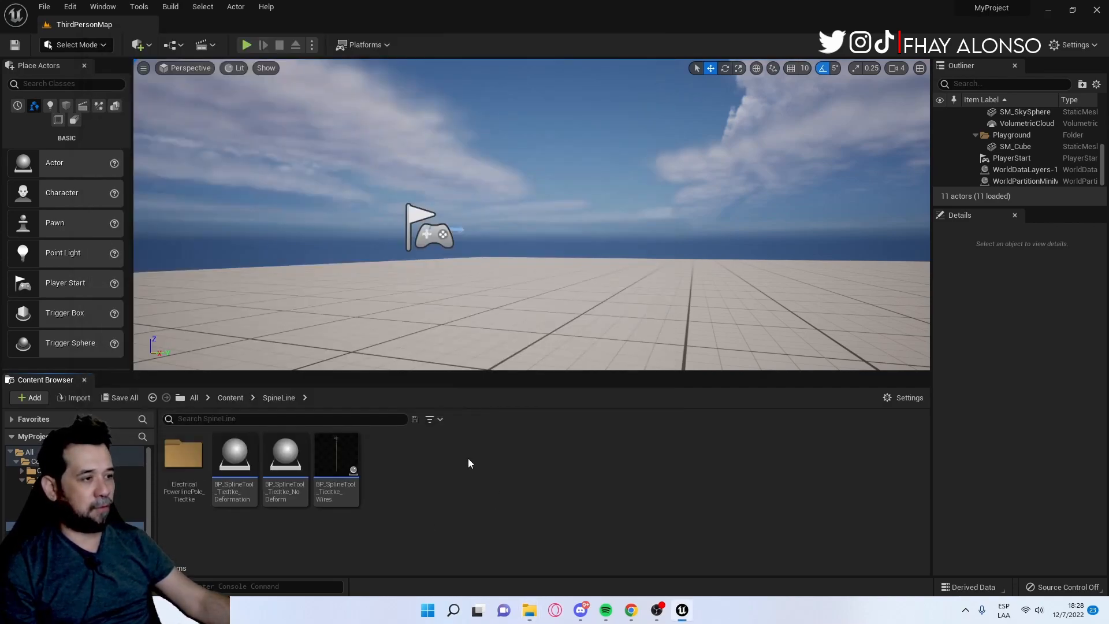
right_click_drag(448, 312, 431, 329)
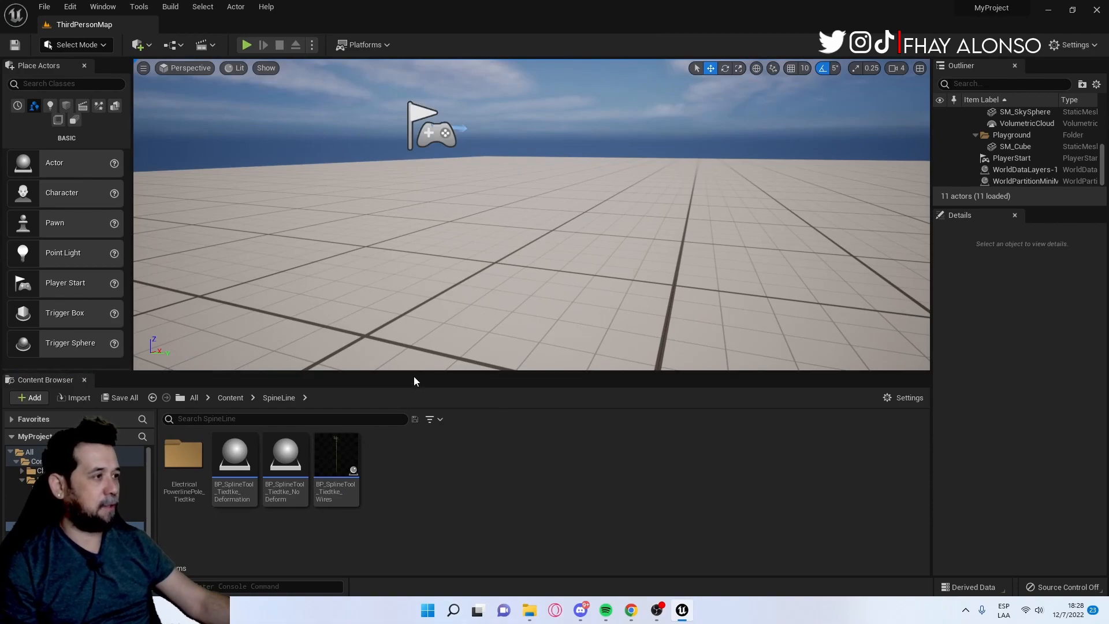
left_click_drag(413, 380, 413, 446)
right_click_drag(416, 323, 384, 296)
key("s")
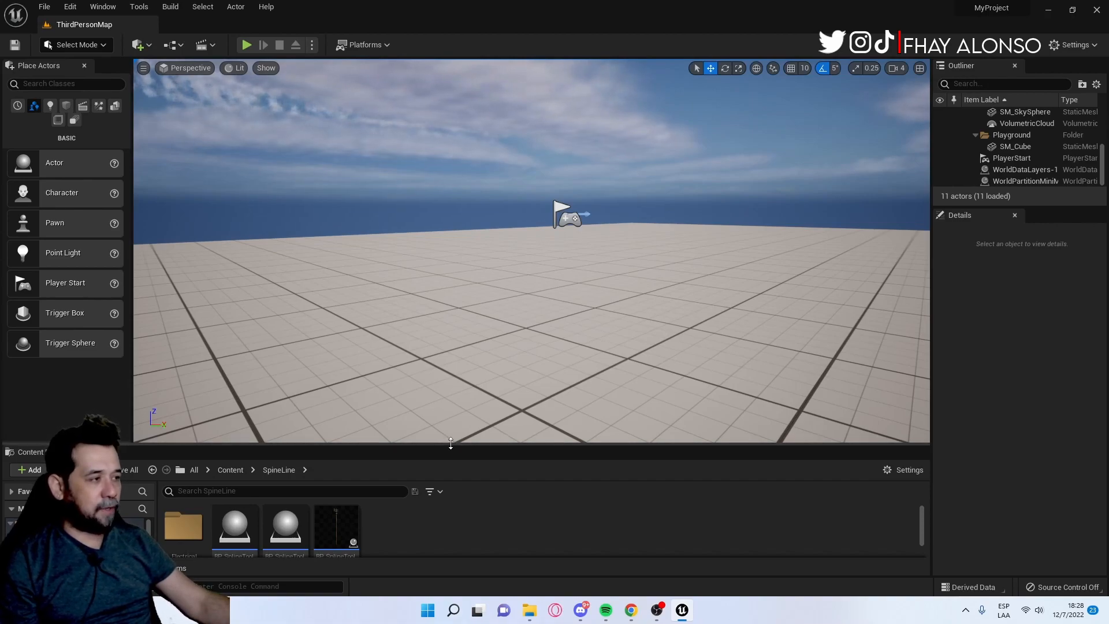
left_click_drag(448, 444, 463, 364)
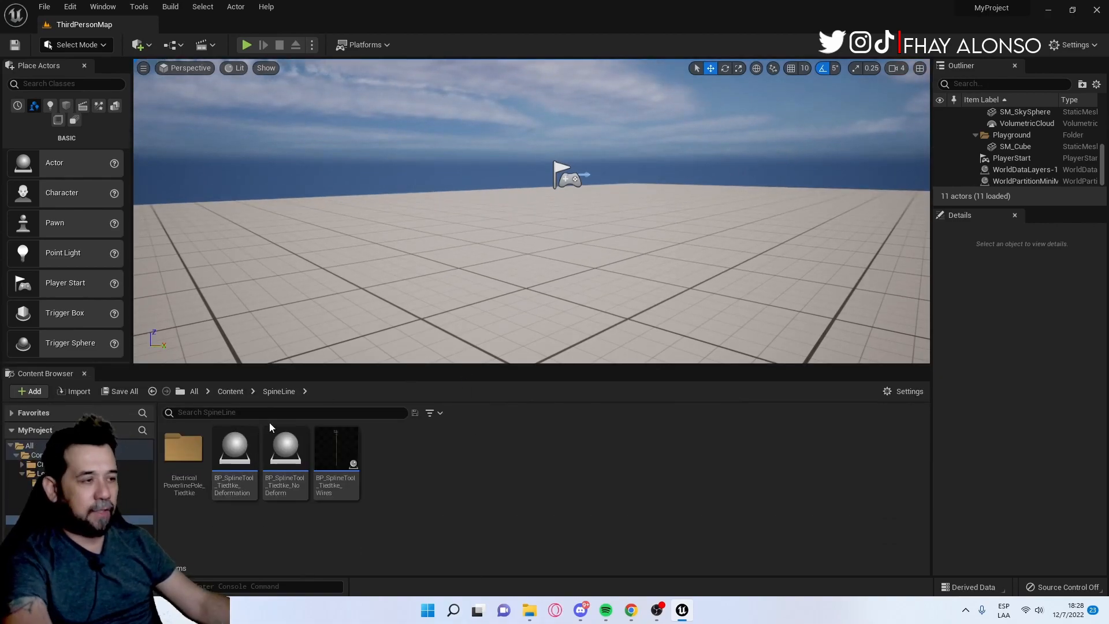
Examine the ElectricalPowerlinePole_Tiedtke folder with its materials and the Deformation and NoDeform spline tool blueprints in SpineLine
left_click(189, 453)
double_click(189, 454)
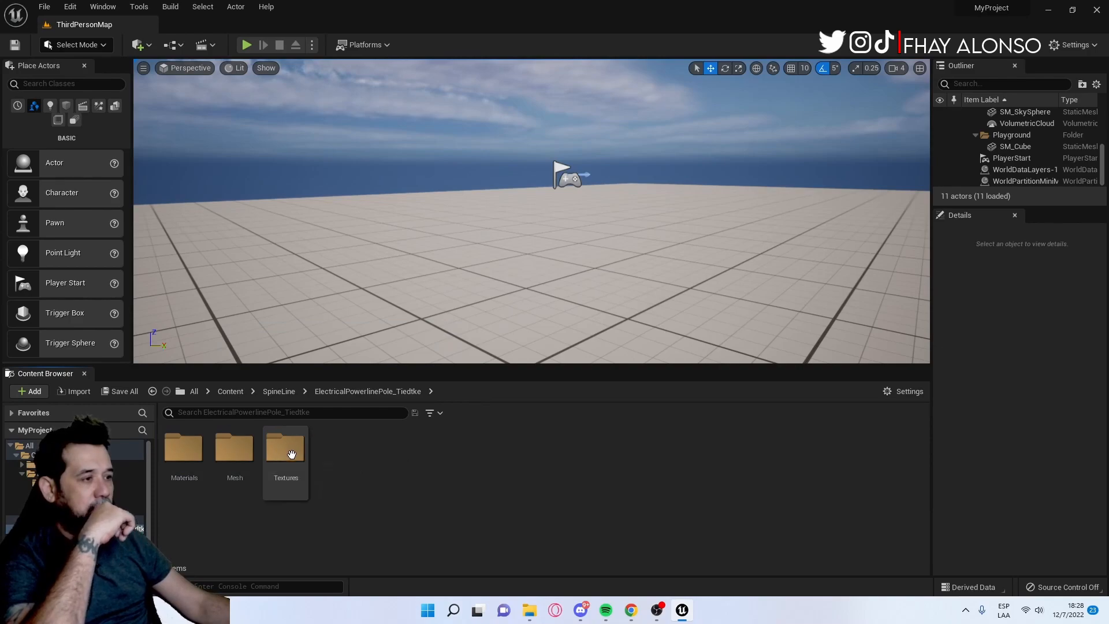
double_click(183, 453)
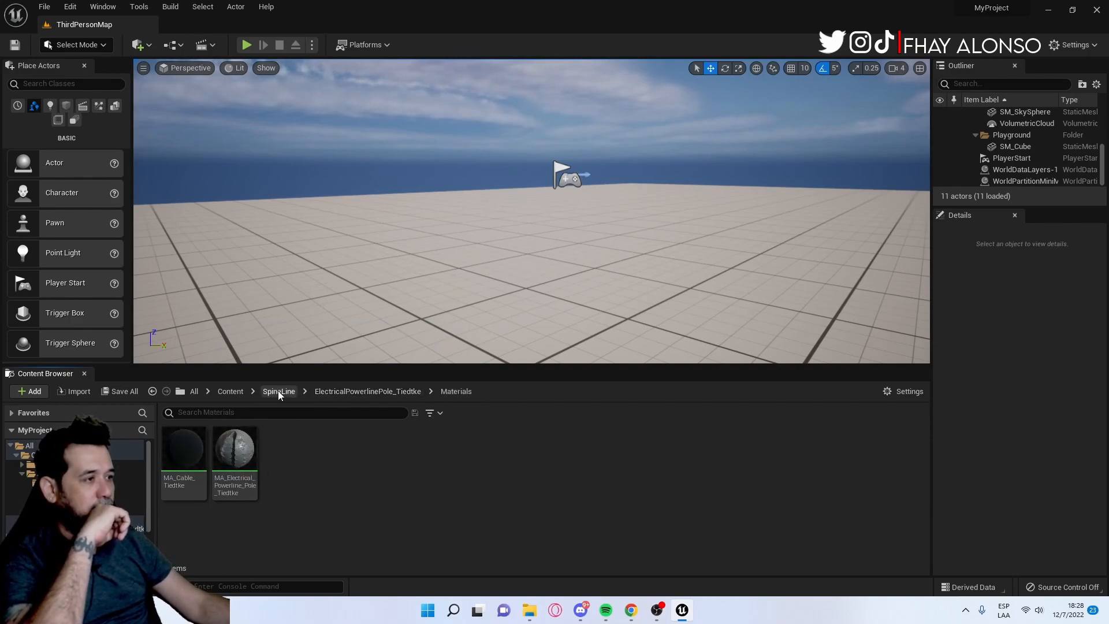
left_click(241, 391)
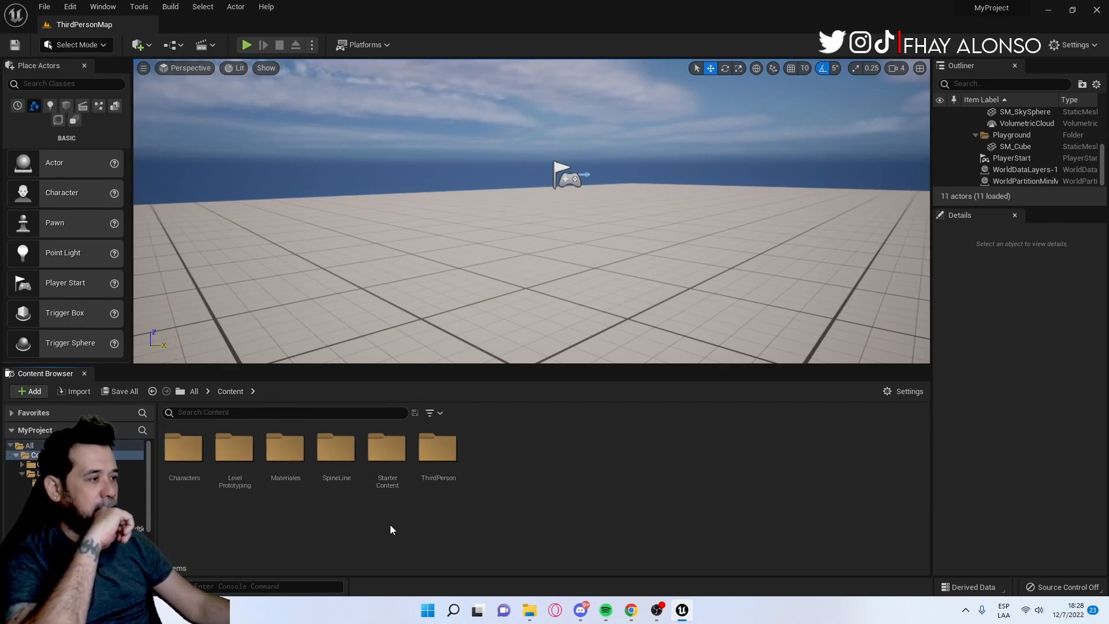
double_click(335, 449)
left_click(336, 454)
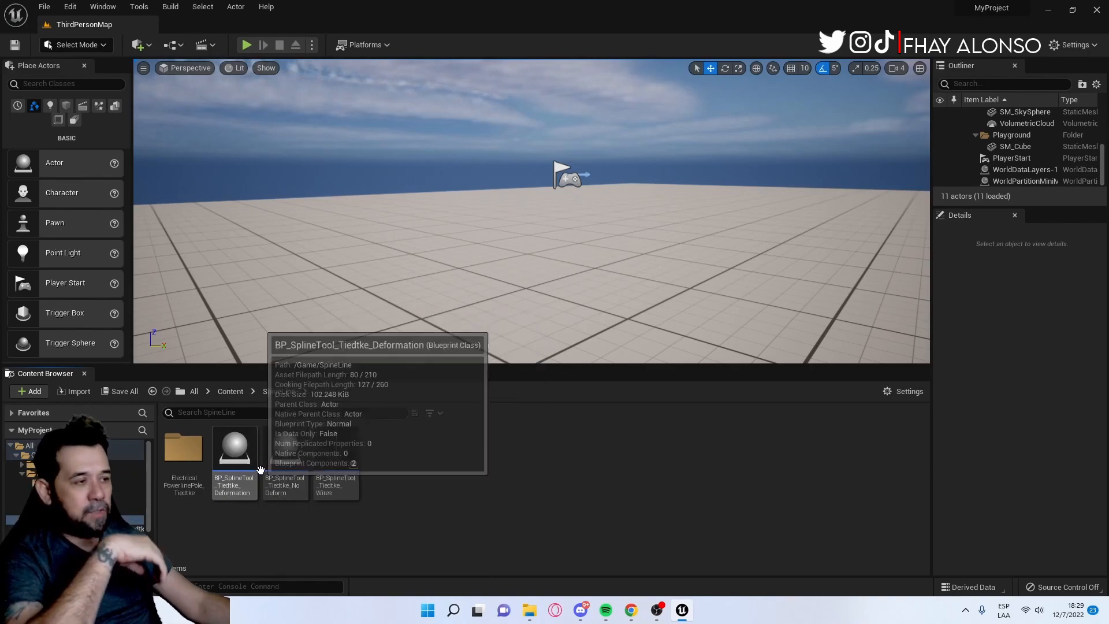
left_click(285, 459)
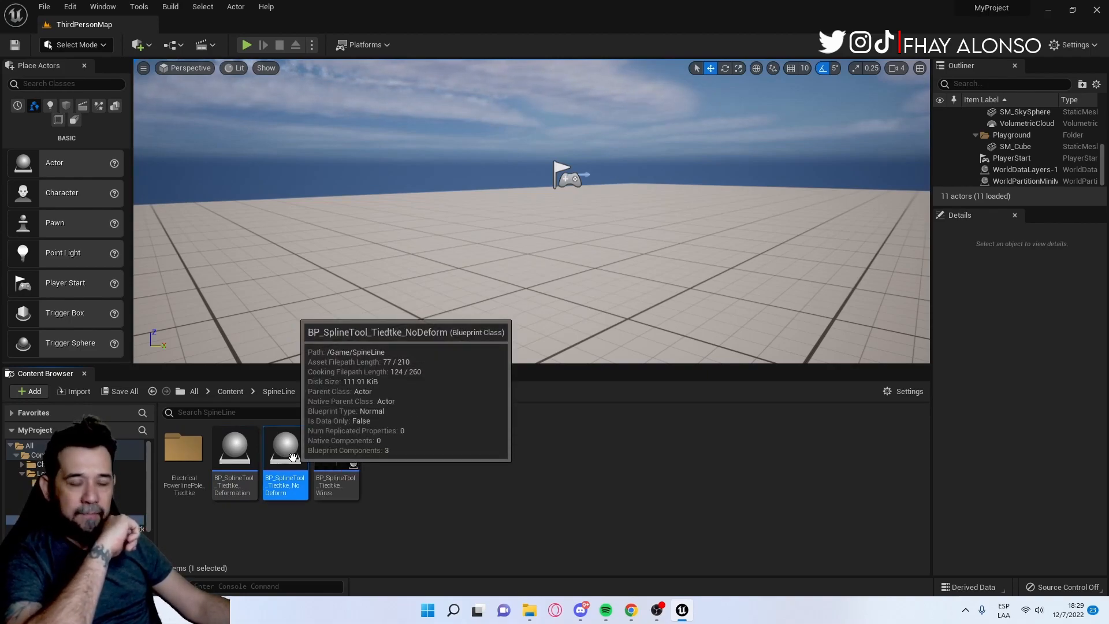
left_click(241, 458)
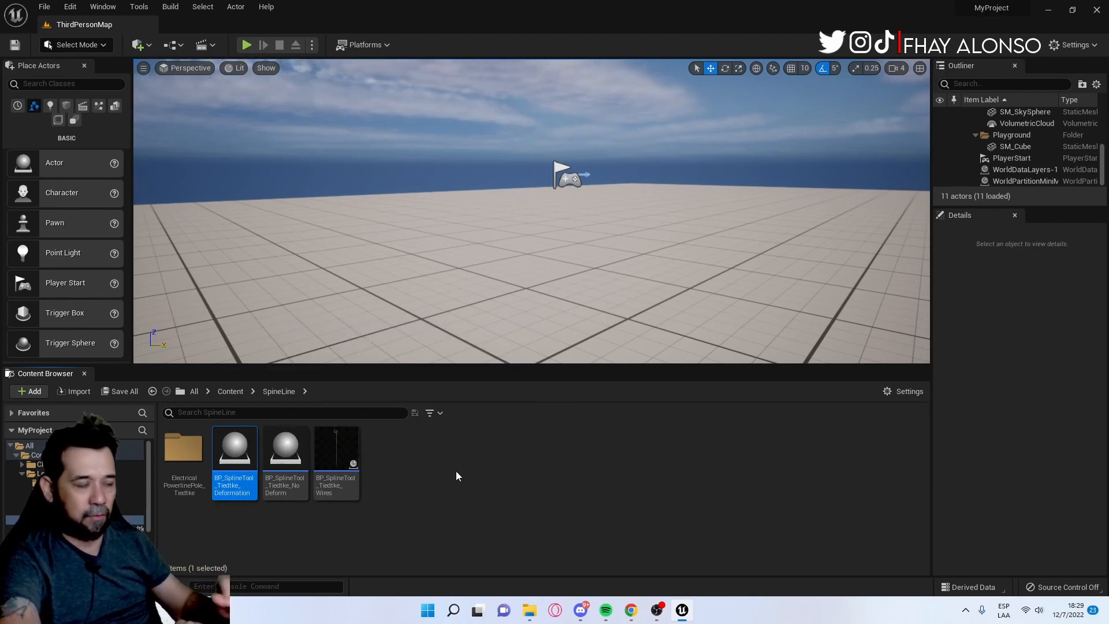
Open Quixel Bridge and reposition its window over the editor
left_click(103, 7)
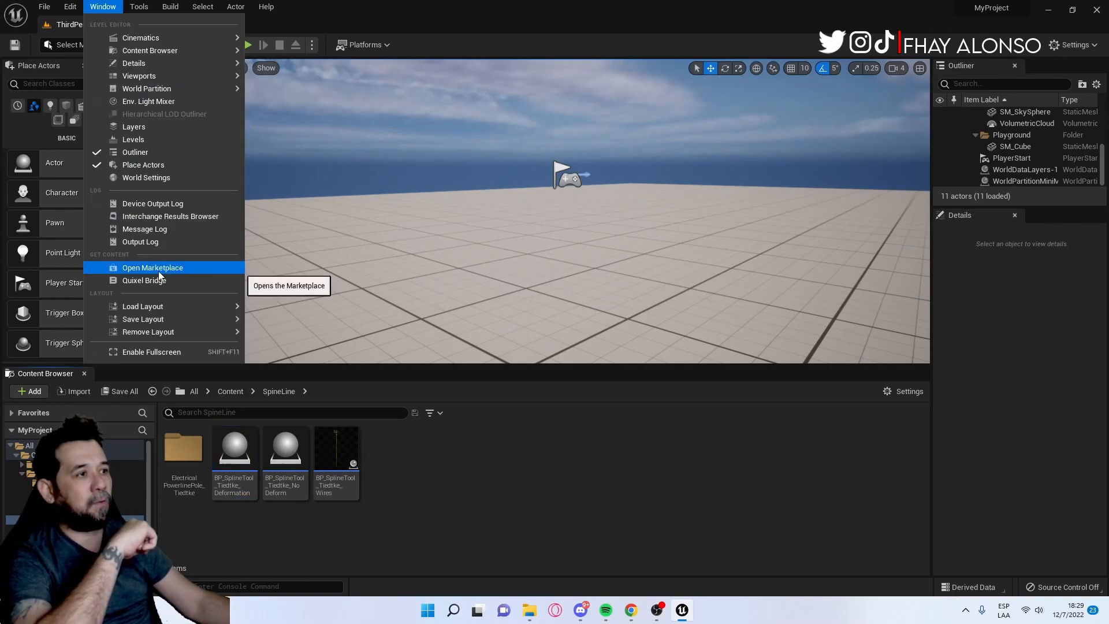
left_click(175, 281)
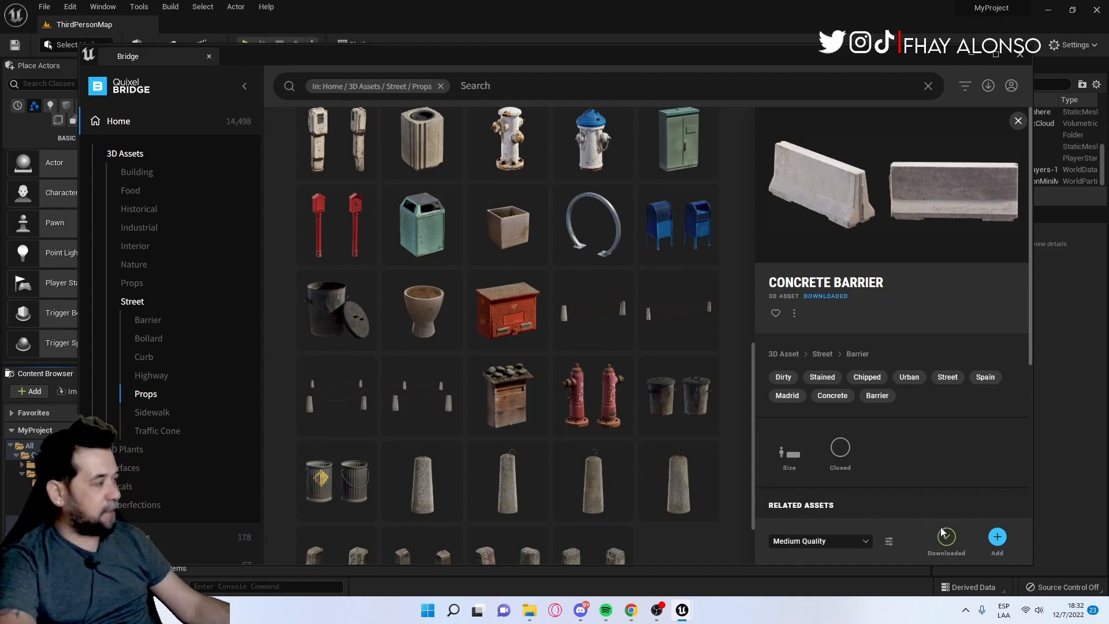
left_click_drag(878, 54, 840, 110)
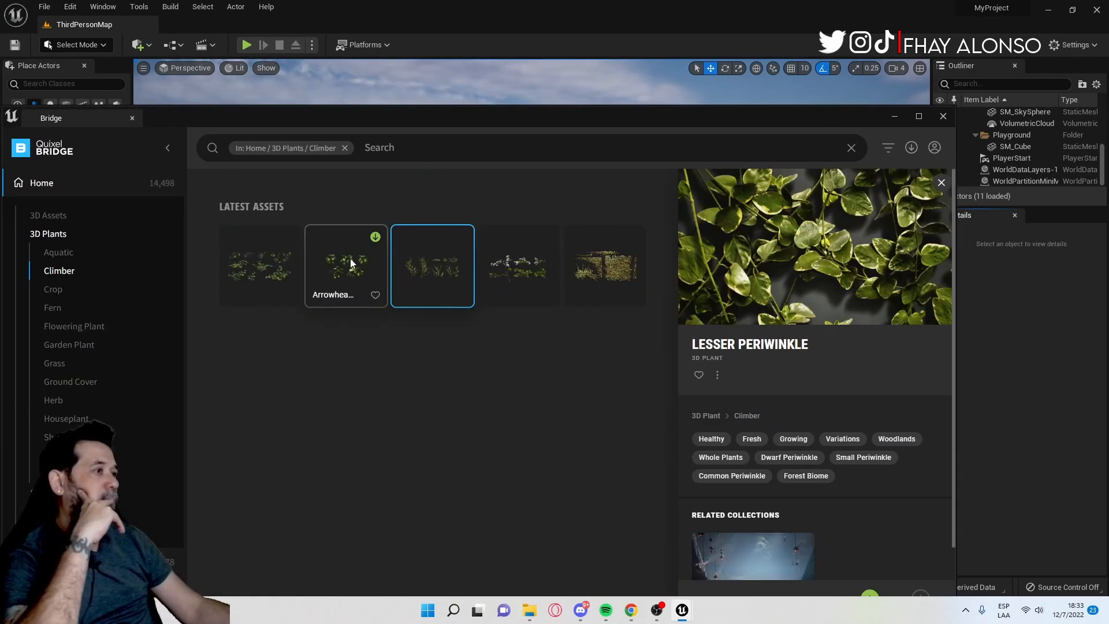
Choose the Lesser Periwinkle climber plant in Quixel Bridge and add it to the project
left_click(351, 263)
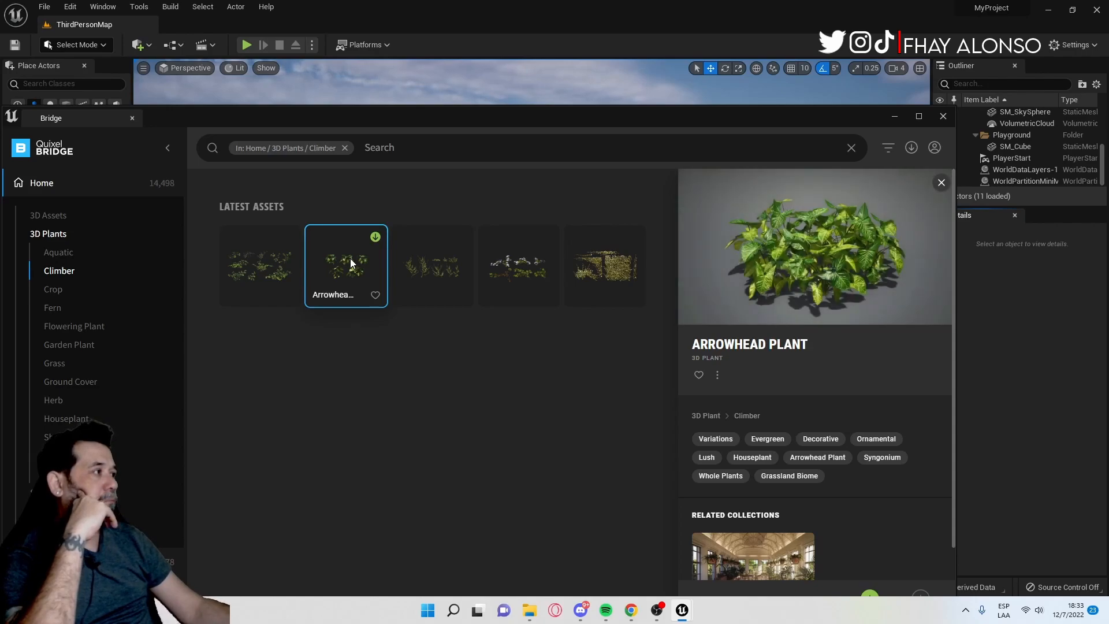
left_click(452, 258)
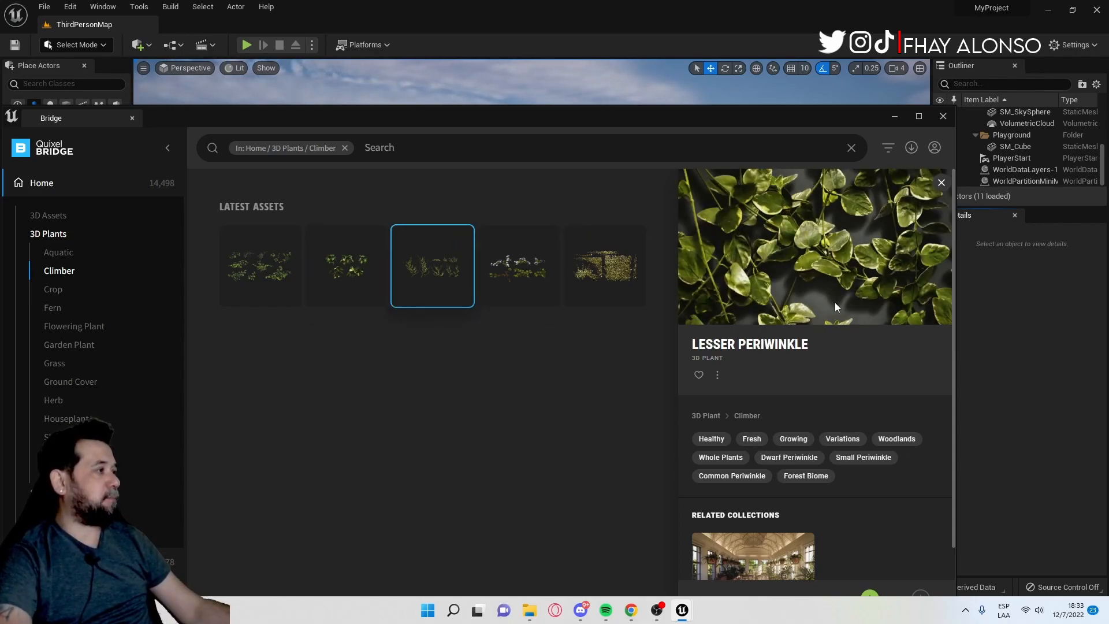
scroll(840, 459, "down", 1)
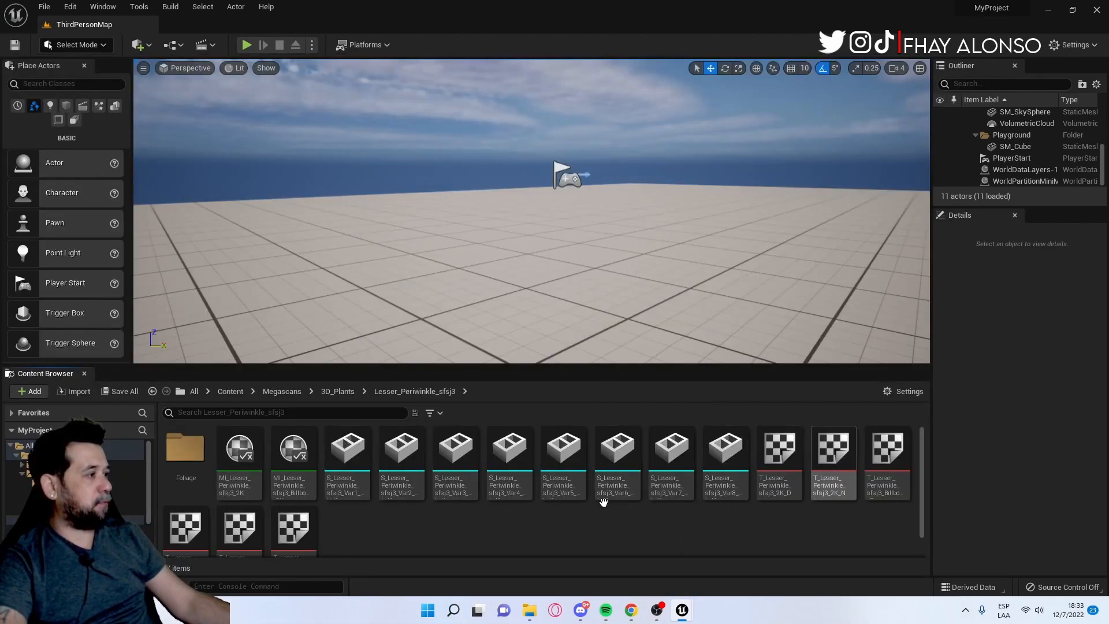
Place the BP_SplineTool_Tiedtke_NoDeform blueprint from the SpineLine folder on the level floor
left_click(282, 391)
left_click(231, 392)
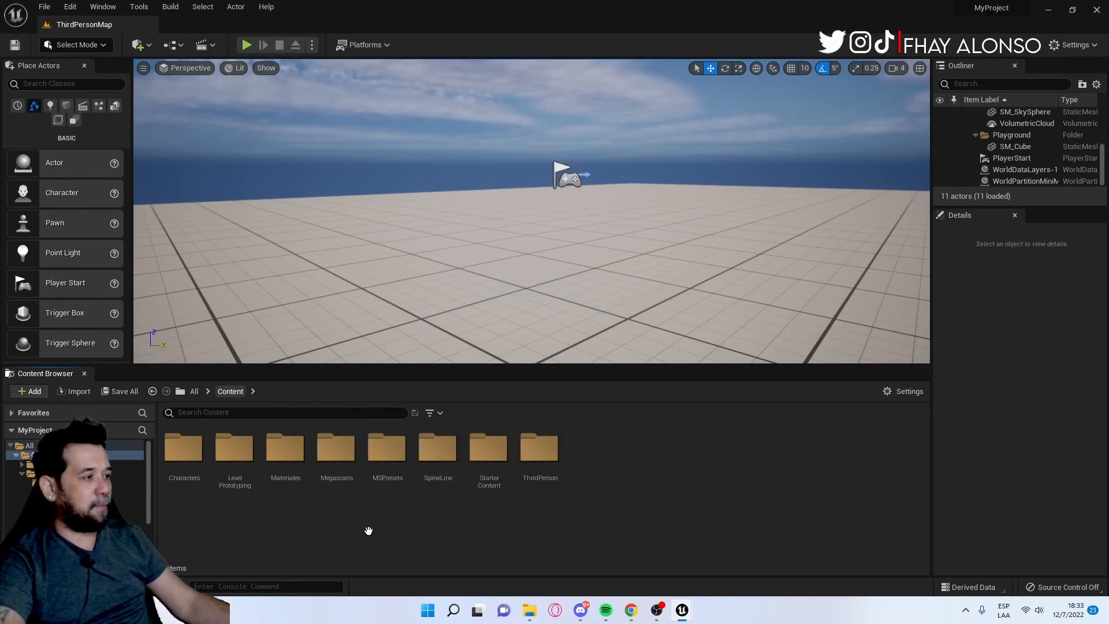
double_click(435, 462)
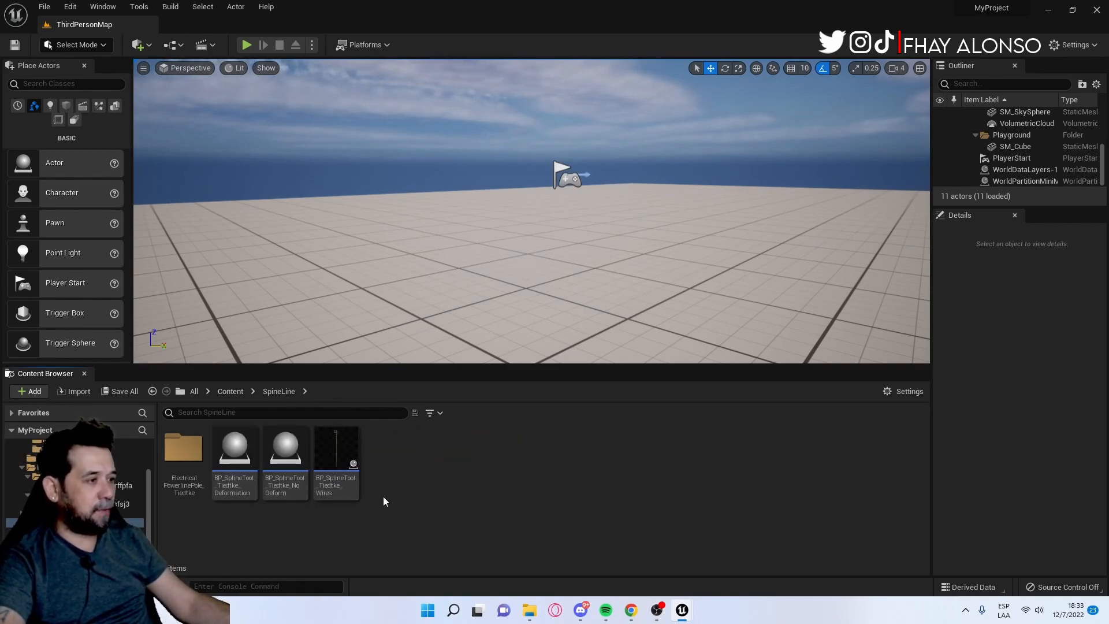
left_click(276, 456)
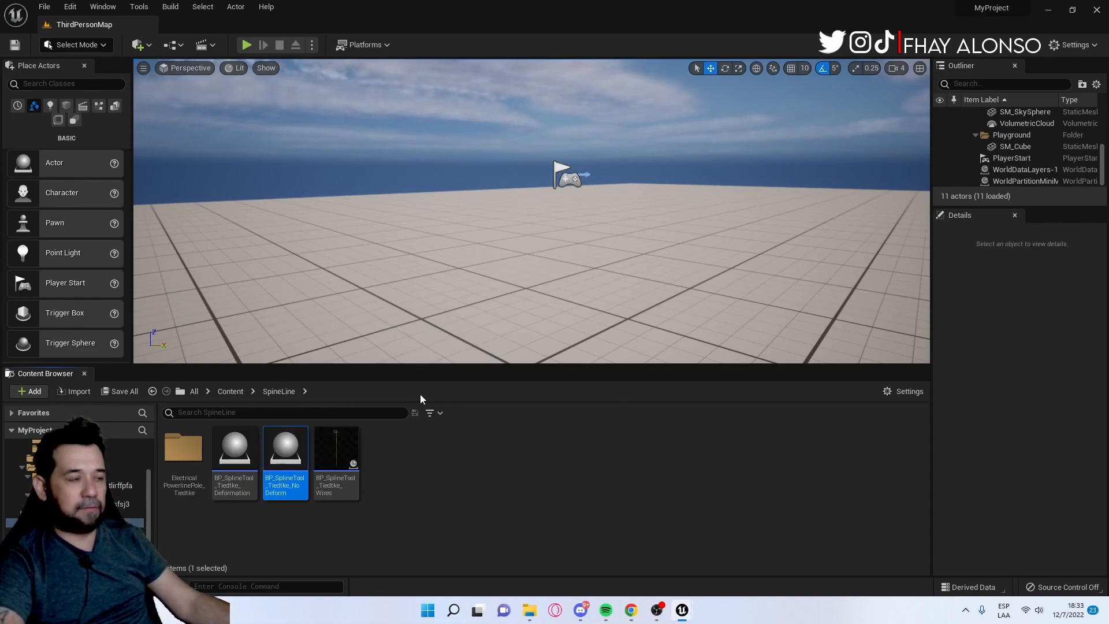
left_click_drag(289, 450, 481, 261)
mouse_move(481, 262)
right_mouse_down()
mouse_move(549, 272)
mouse_move(509, 281)
mouse_move(485, 272)
mouse_move(492, 306)
mouse_move(497, 261)
right_mouse_up()
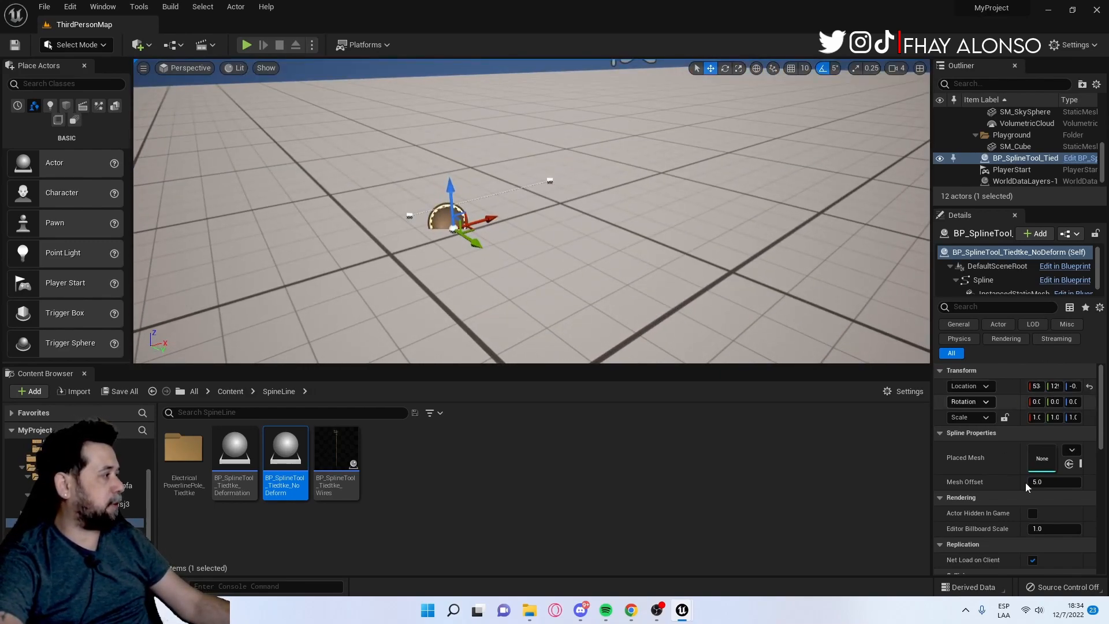
Enable Nanite on the concrete barrier static mesh in the Megascans 3D_Assets folder and save the mesh
left_click(231, 391)
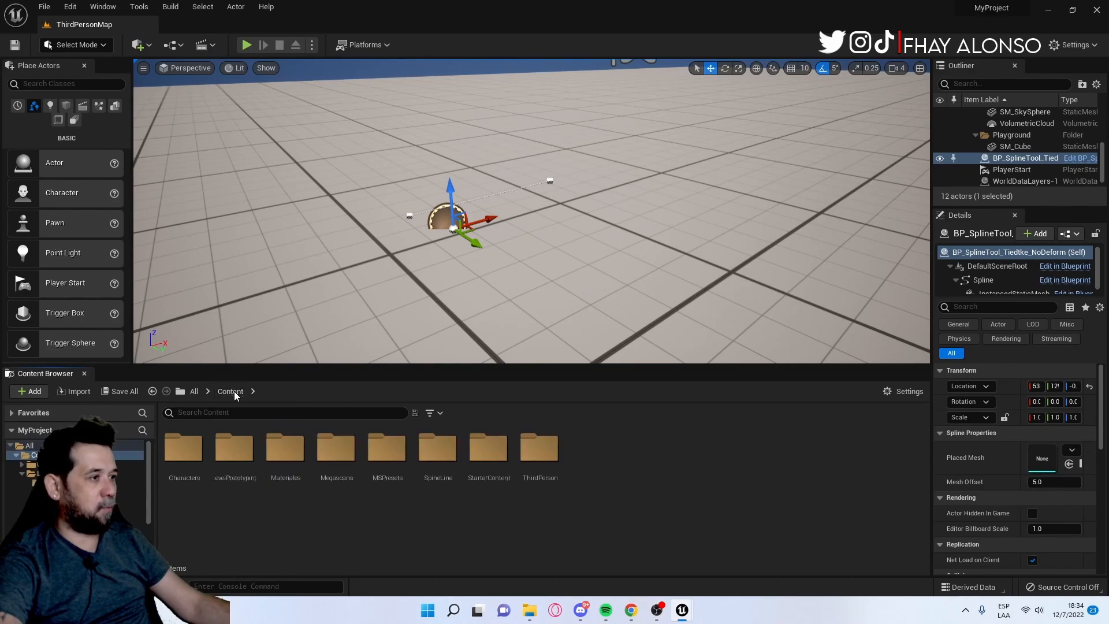
double_click(338, 451)
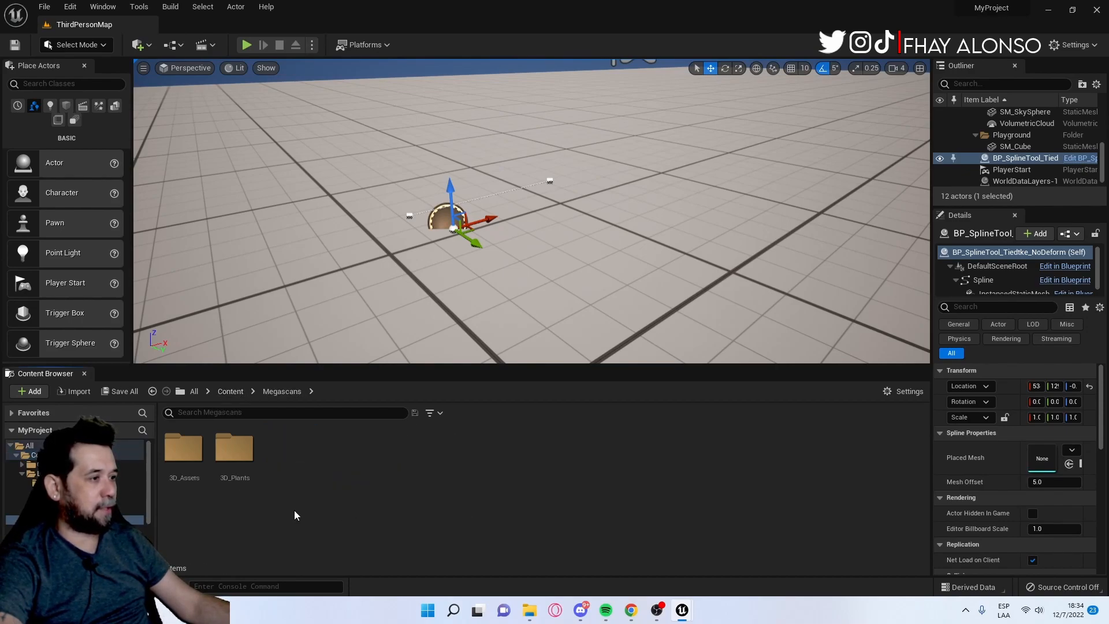
double_click(196, 442)
double_click(205, 465)
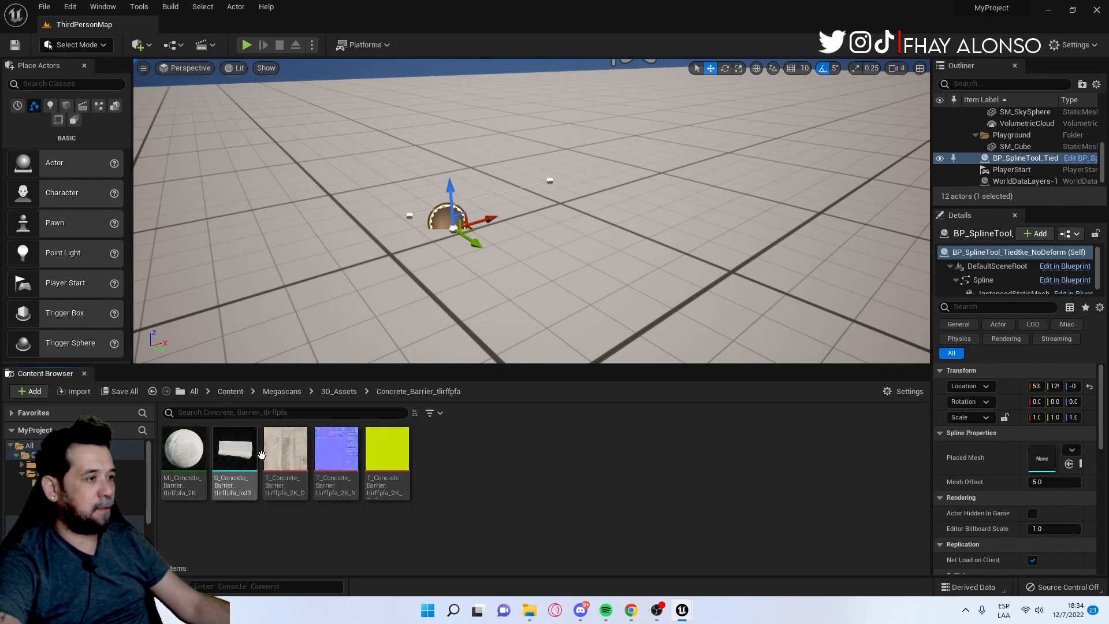
right_click(262, 456)
mouse_move(372, 93)
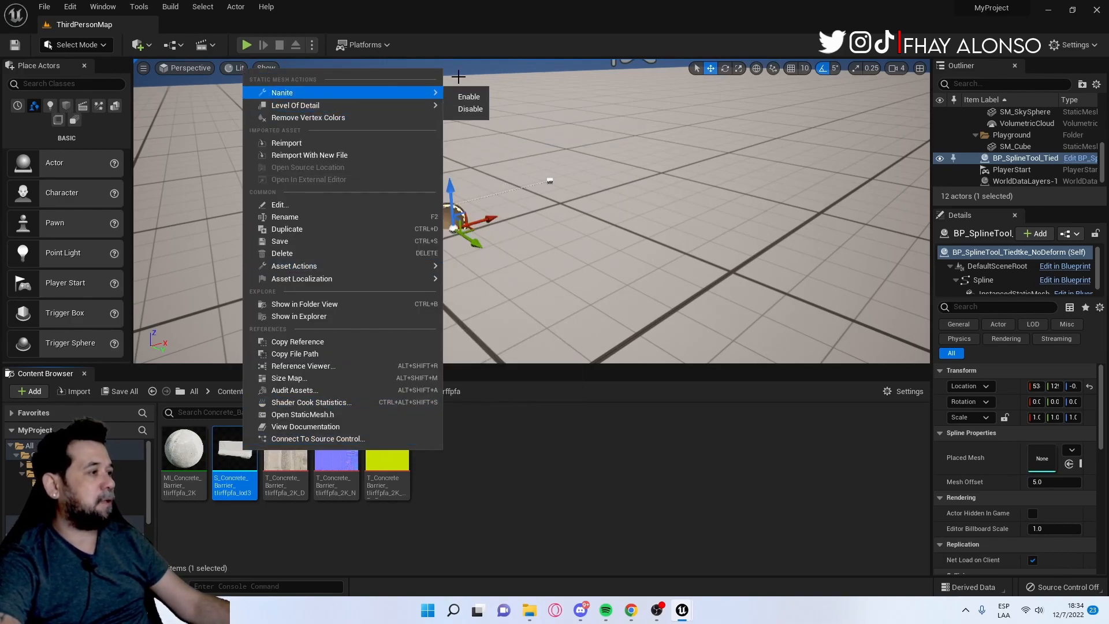
left_click(462, 96)
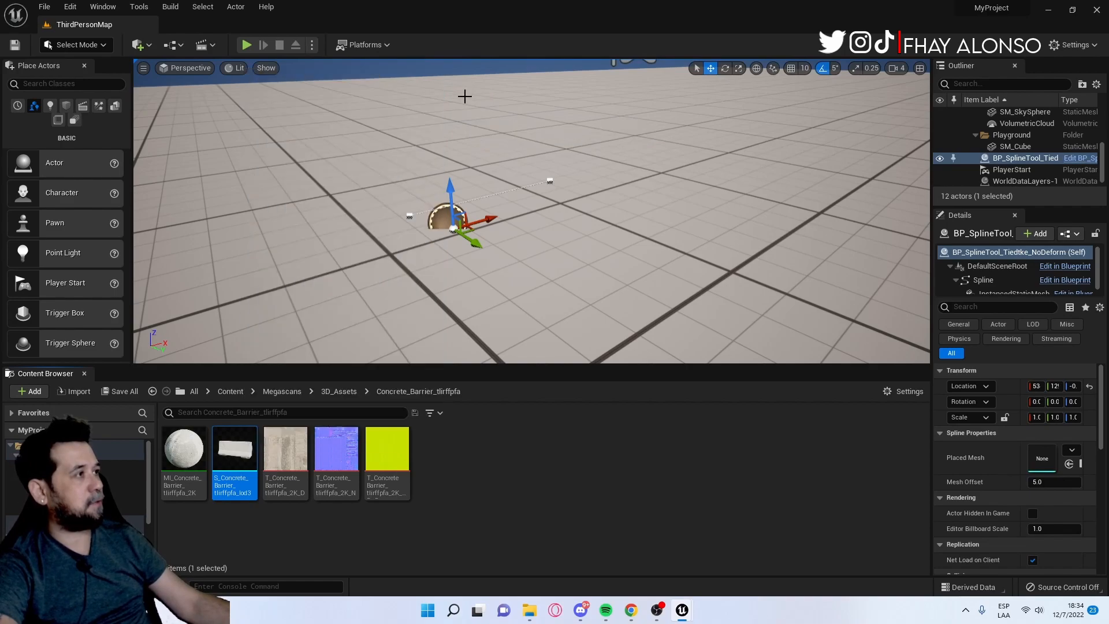
right_click(228, 471)
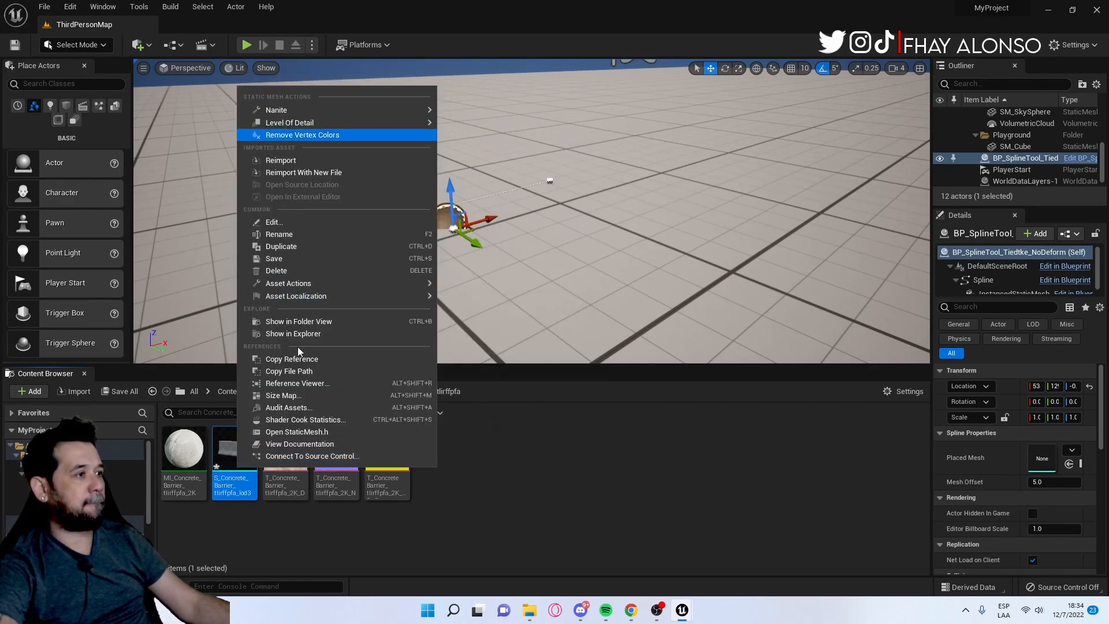
left_click(308, 260)
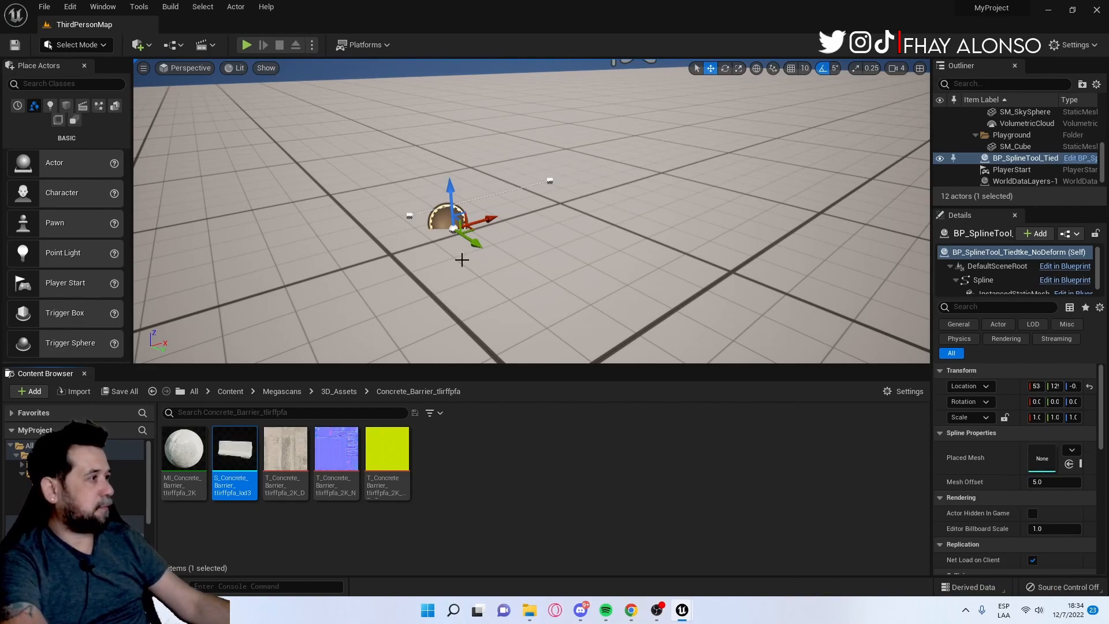
Raise the spline tool slightly above the floor and assign the concrete barrier as its Placed Mesh
left_click_drag(453, 183, 451, 180)
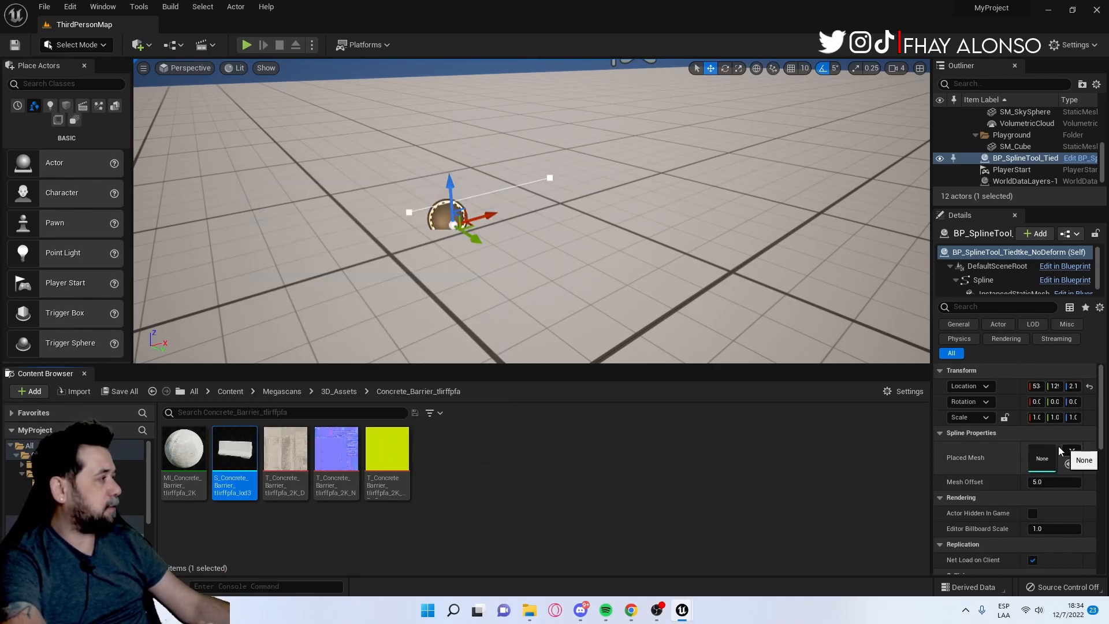
left_click(1069, 467)
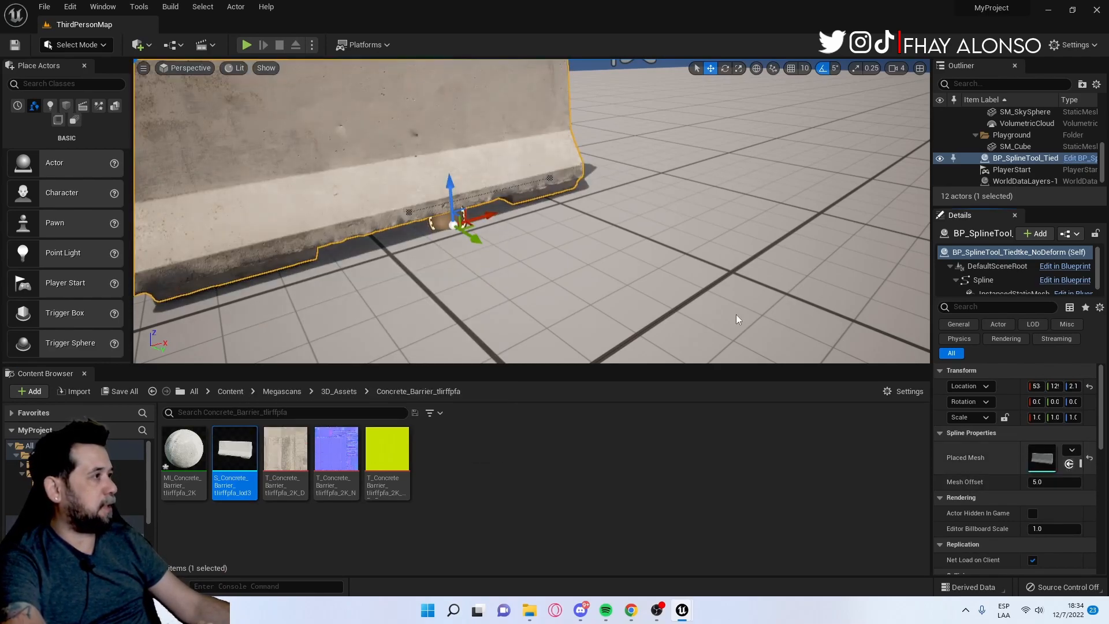
key("ctrl+z")
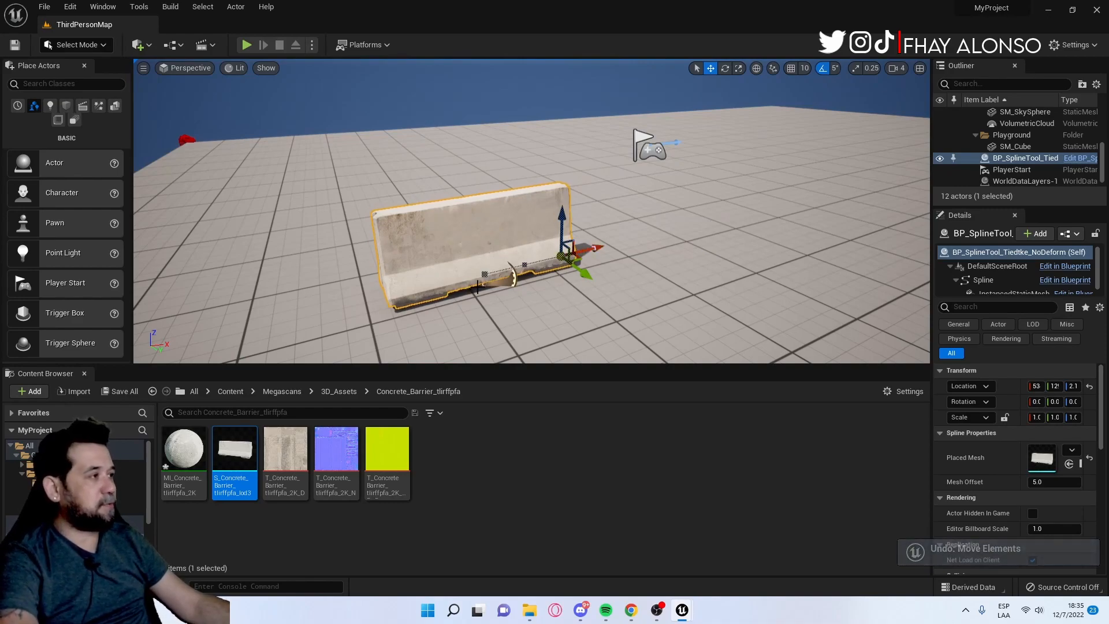
Select the spline's end point and move it along the X axis to form a straight row of about six barriers
left_click(487, 274)
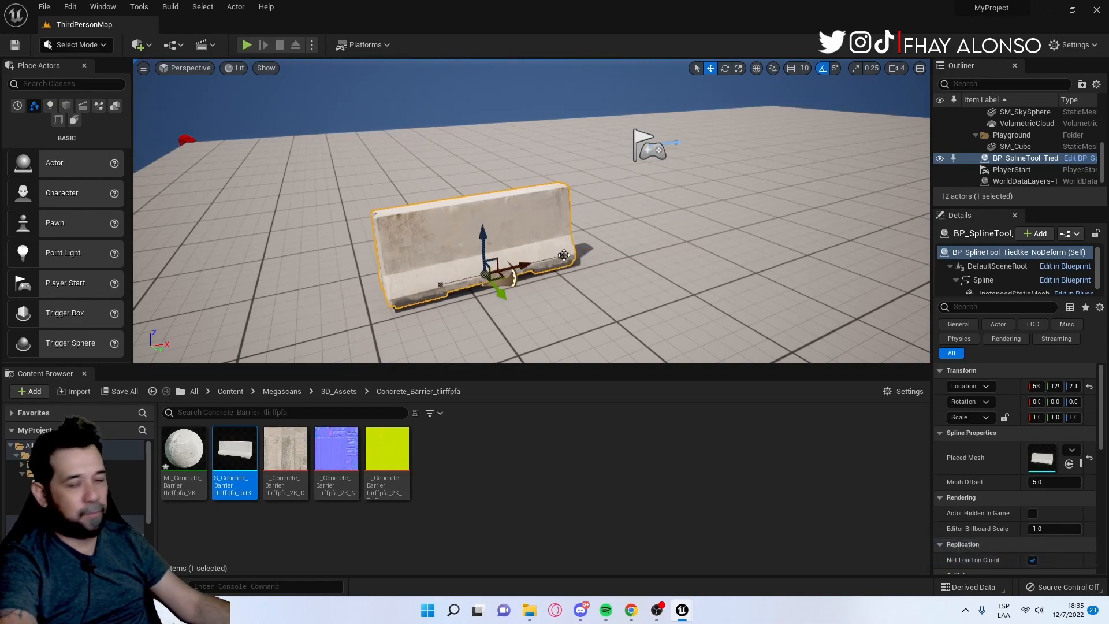
left_click(564, 255)
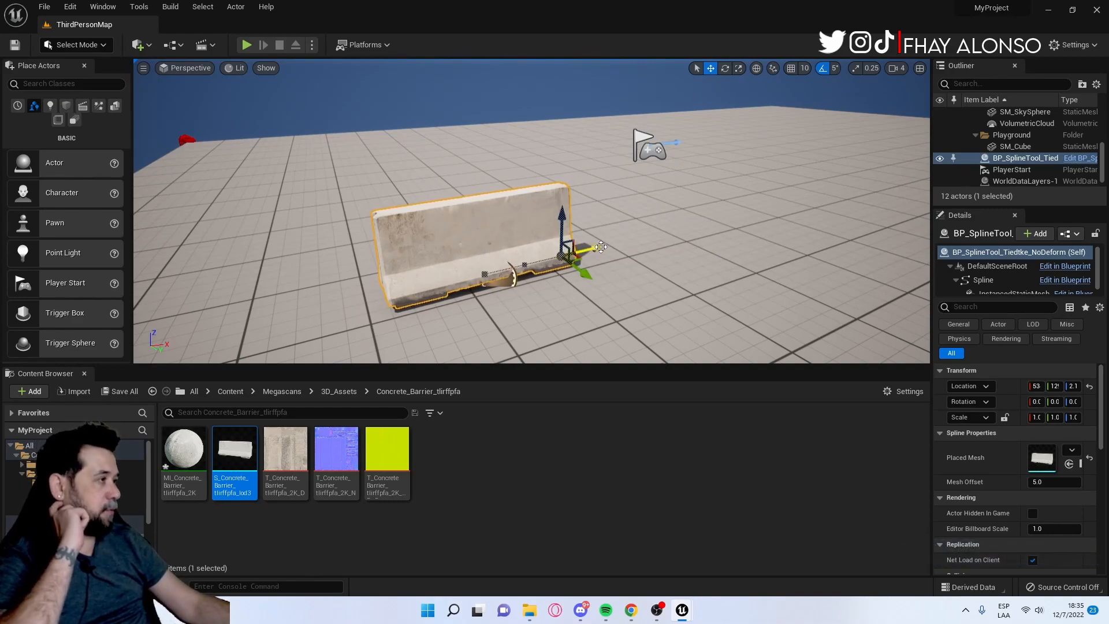
left_click_drag(601, 248, 862, 167)
right_click_drag(630, 236, 608, 219)
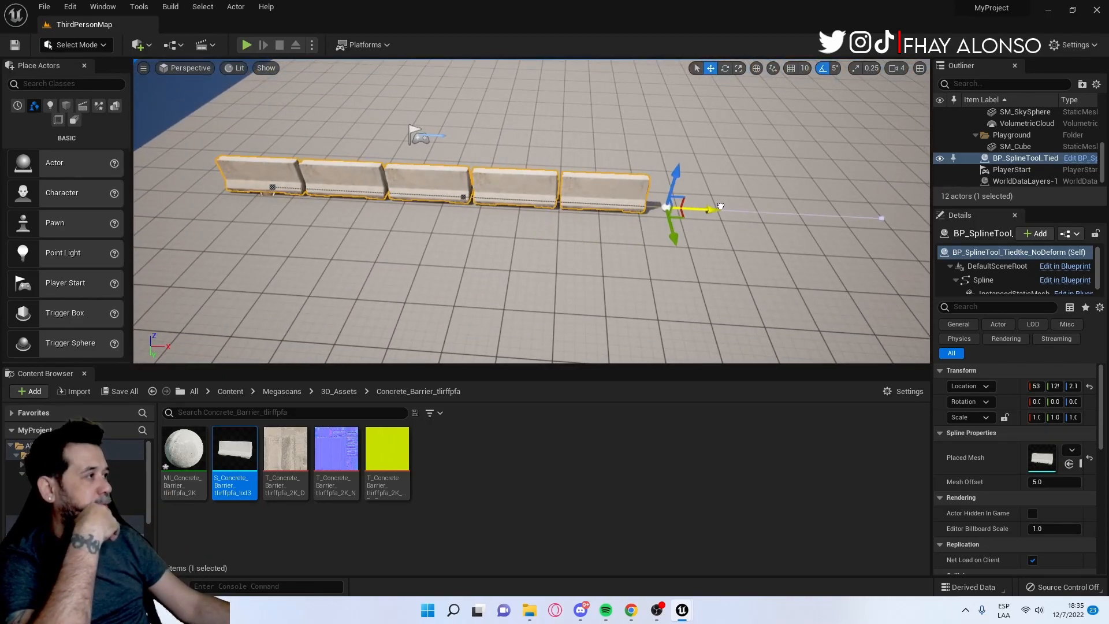
left_click_drag(720, 207, 757, 211)
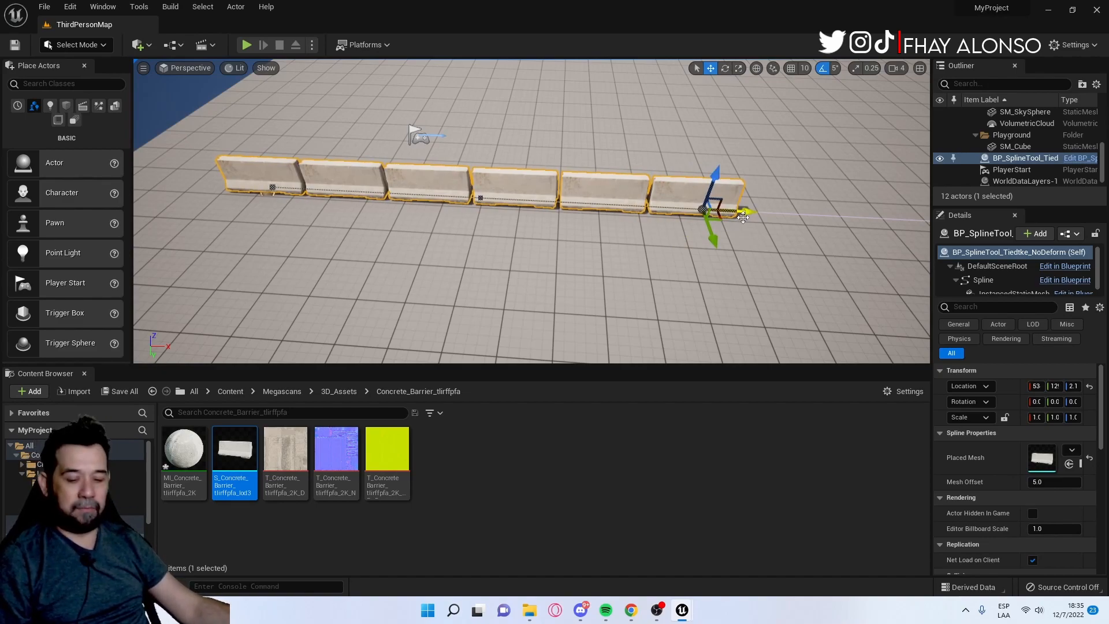
Rotate the spline's end point to bend the row of barriers into a curve
left_click_drag(698, 251, 763, 257)
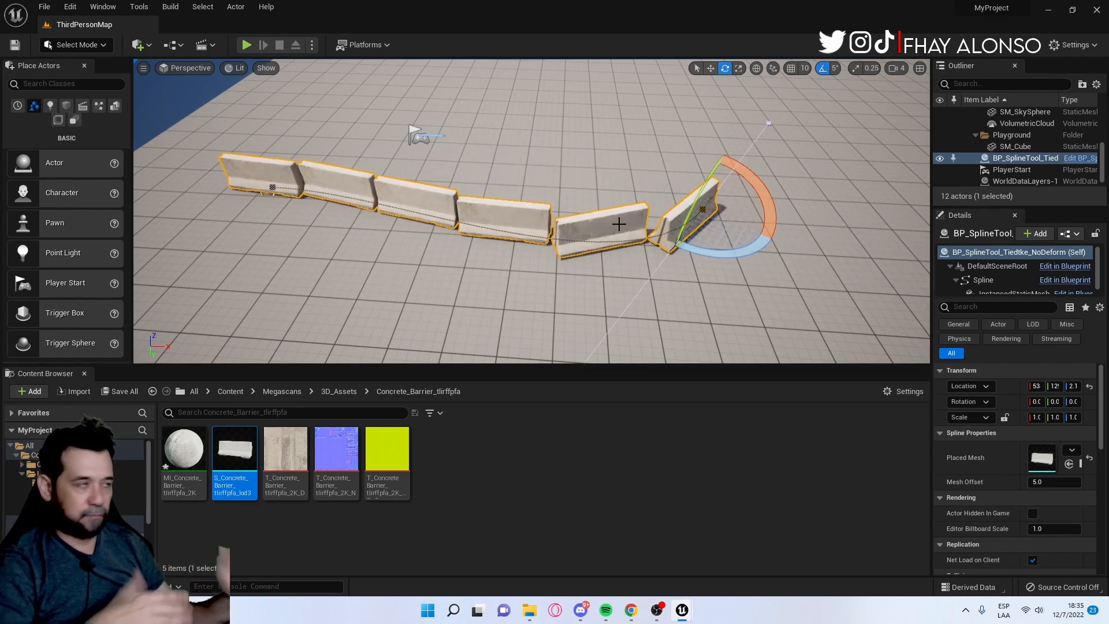
left_click_drag(739, 249, 780, 268)
right_click_drag(576, 247, 586, 221)
Move the spline's end point farther along X to lengthen the straight row to about nine barriers
key("w")
left_click_drag(745, 209, 915, 214)
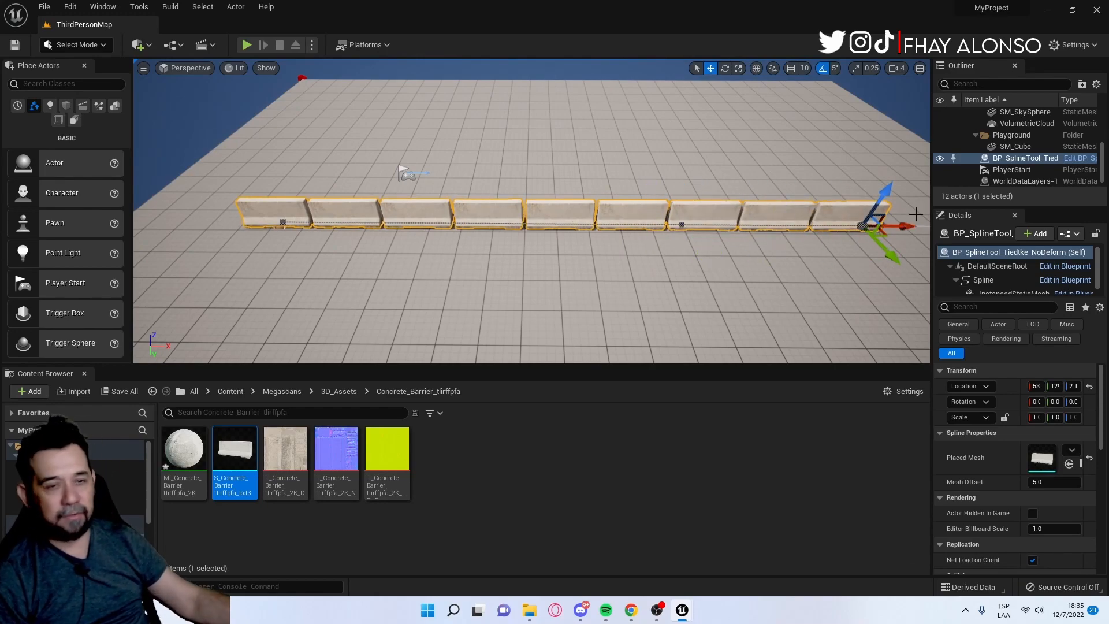
key("ctrl+z")
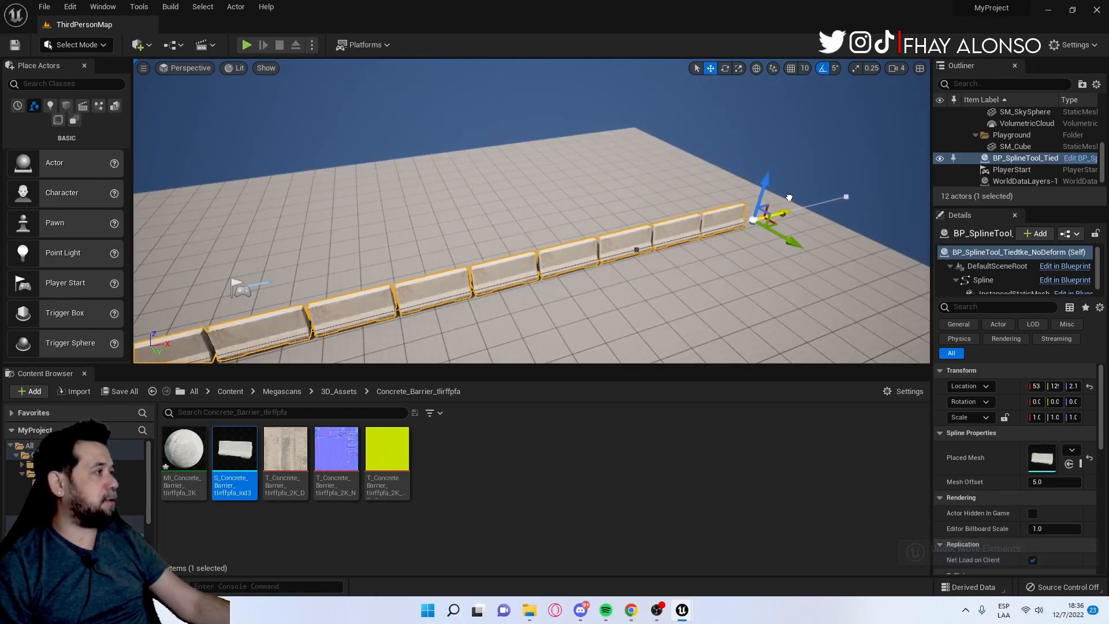
Try rotating the end point of the lengthened barrier row and undo the rotation
left_click_drag(797, 209, 693, 277)
key("ctrl+z")
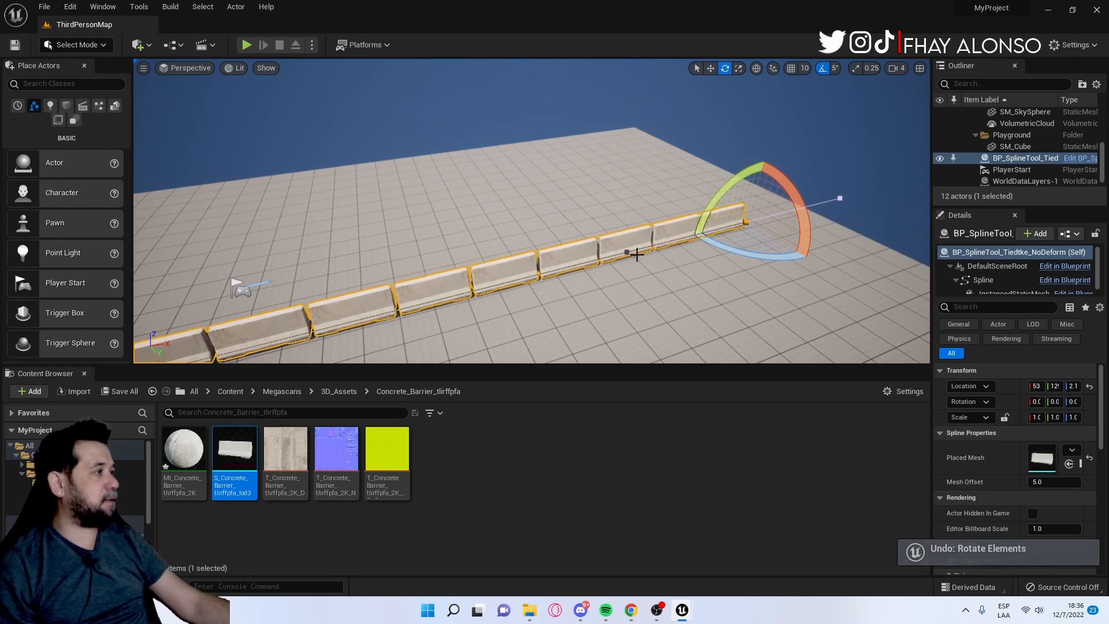
Add a spline point beyond the row's end, rotate it to turn the barriers, and extend the curved section across the floor
key("w")
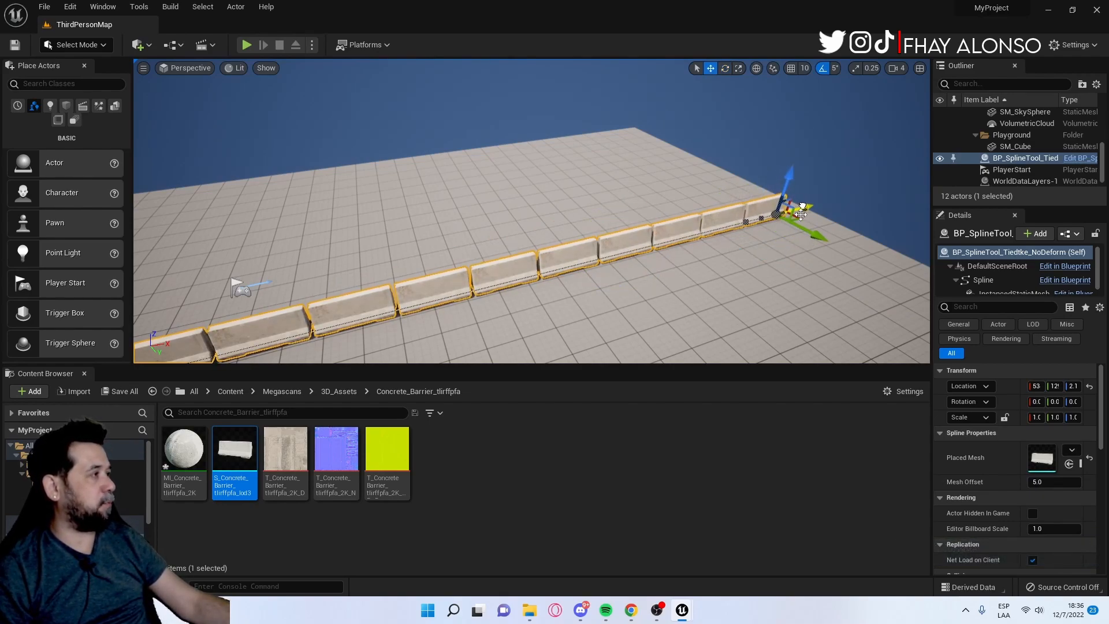
key("e")
left_click_drag(798, 251, 878, 260)
key("w")
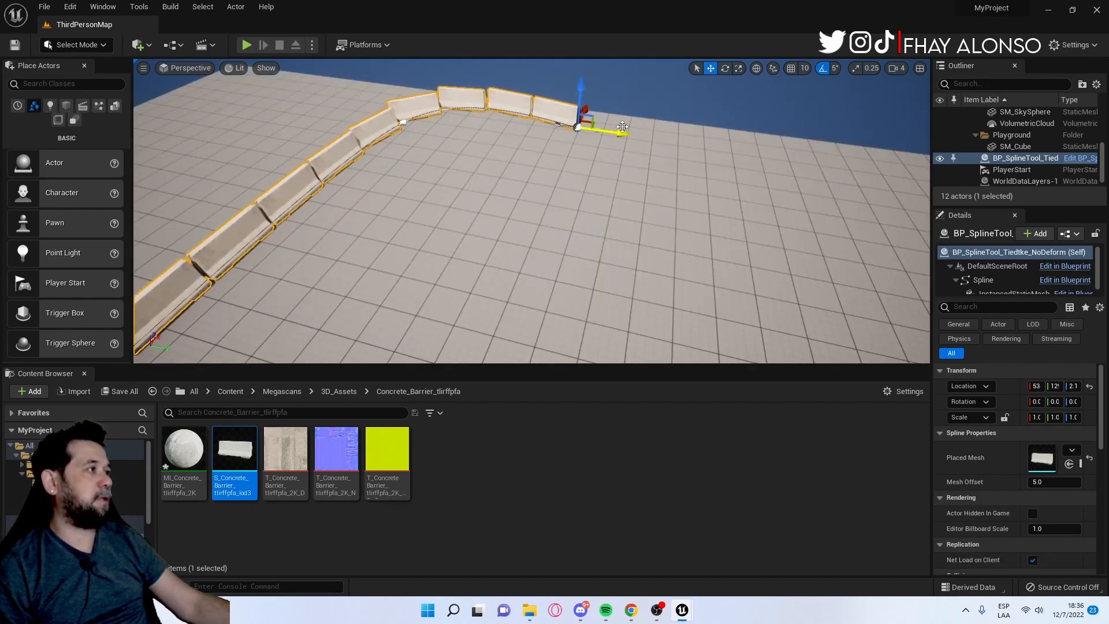
left_click_drag(616, 127, 928, 176)
right_click_drag(809, 208, 544, 156)
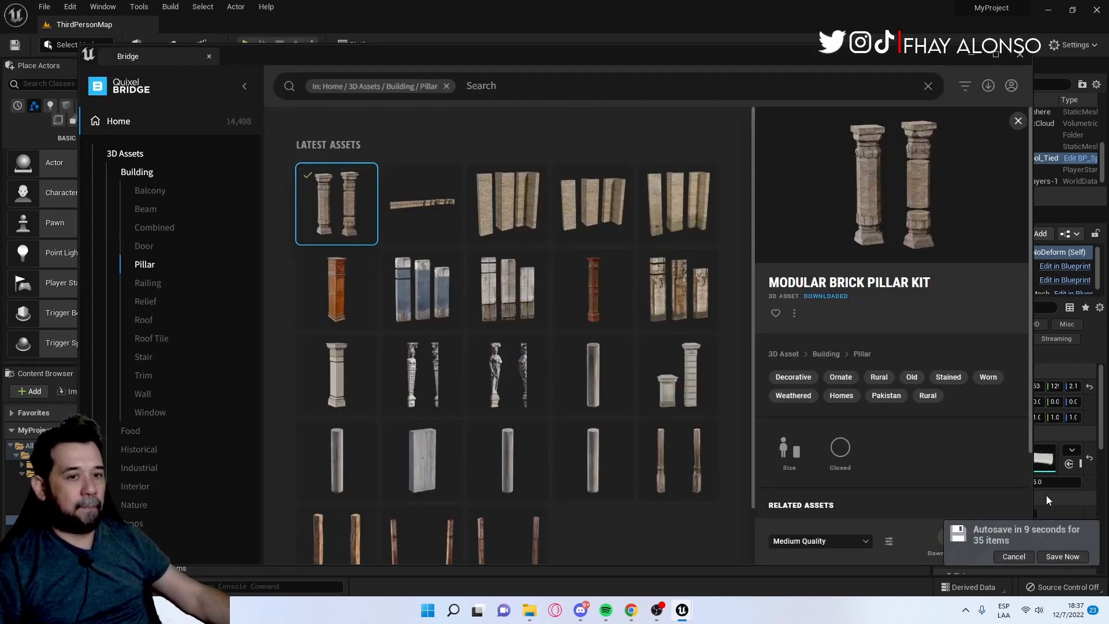
Save the pending items immediately and leave Bridge with the Modular Brick Pillar Kit added to the project
left_click(1063, 556)
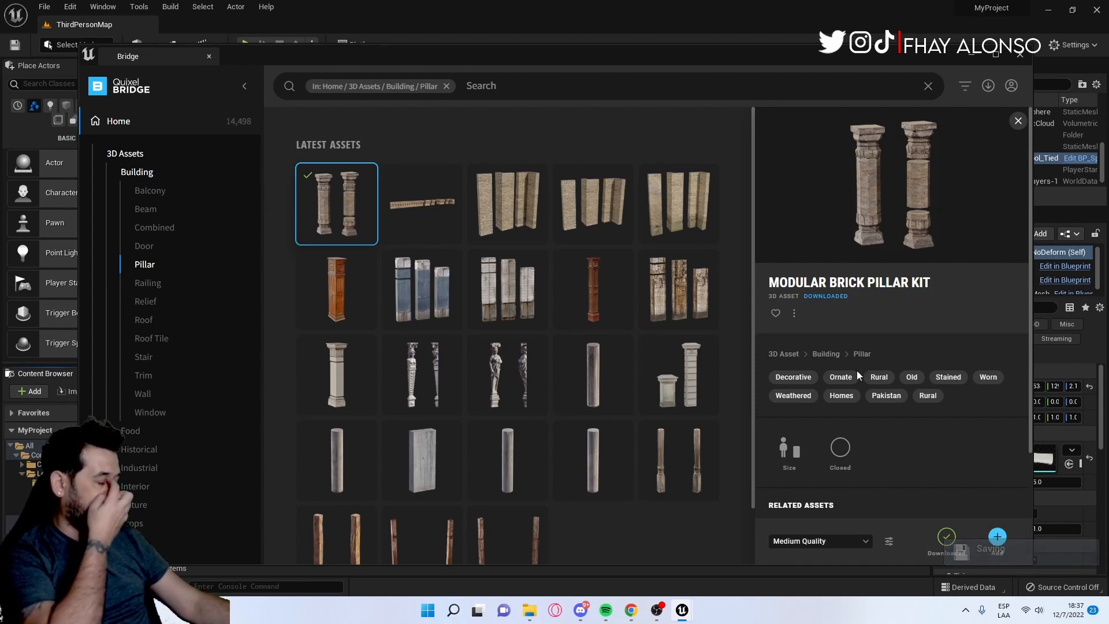
left_click(971, 56)
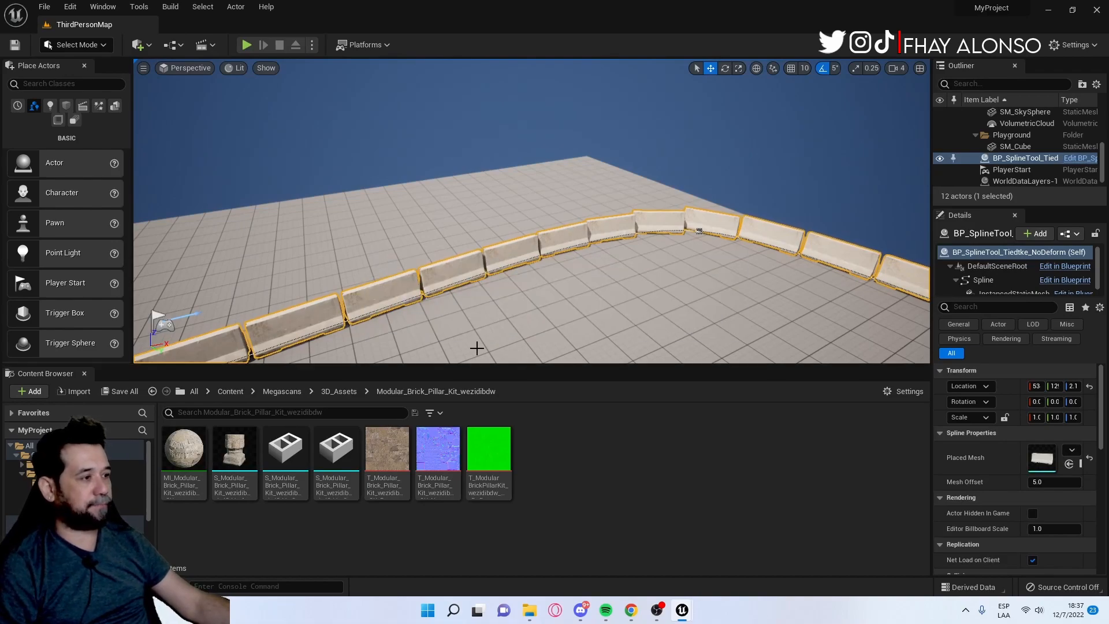
Place the pillar kit's shaft and capital meshes above its base in front of the barrier row
right_click_drag(511, 308, 366, 207)
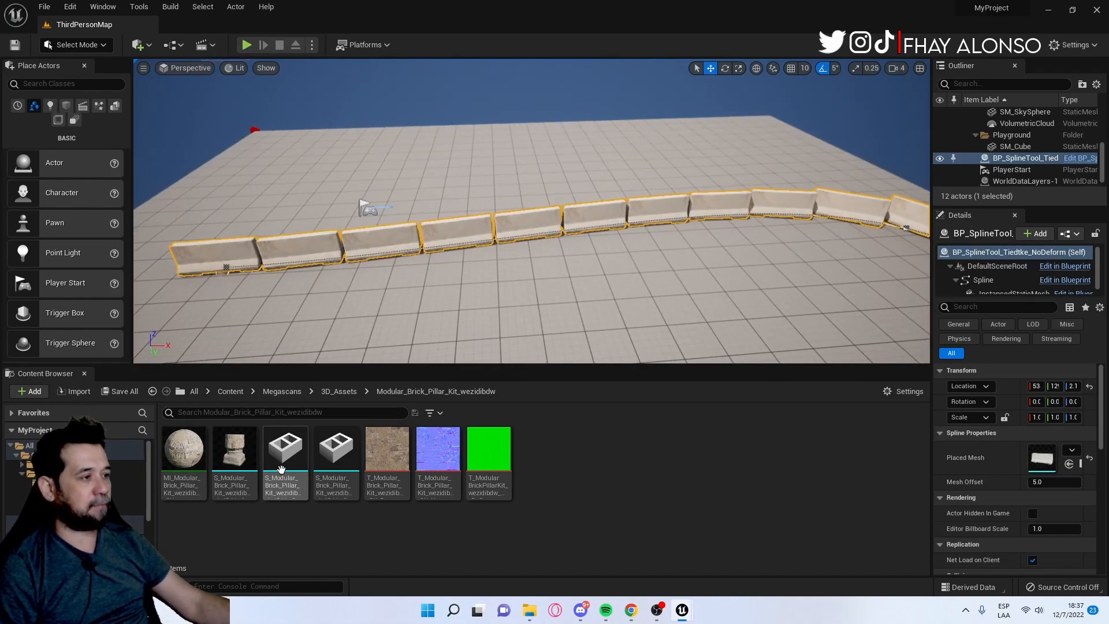
left_click_drag(285, 451, 472, 290)
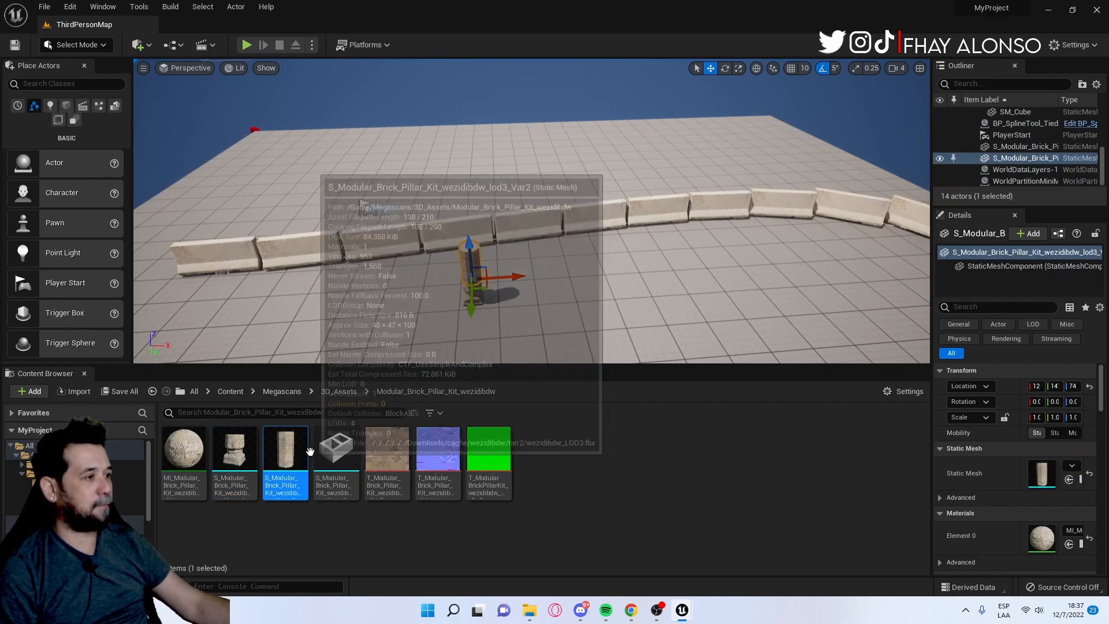
left_click_drag(336, 453, 469, 254)
scroll(469, 255, "up", 10)
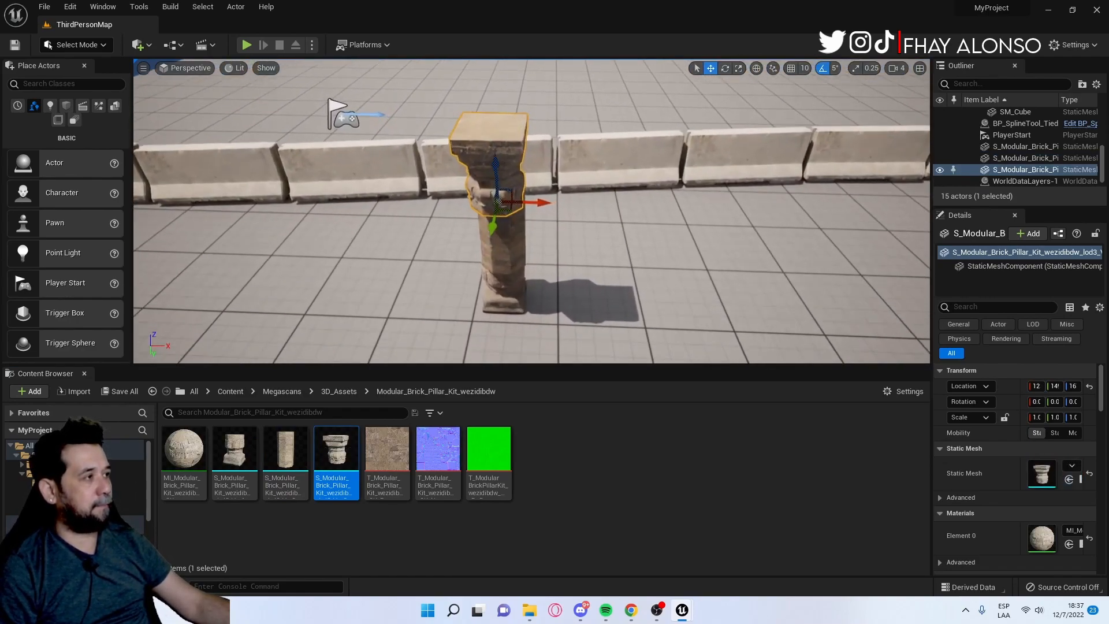
Adjust the capital's height and X position so it sits aligned on the pillar shaft
left_click_drag(498, 288, 498, 250)
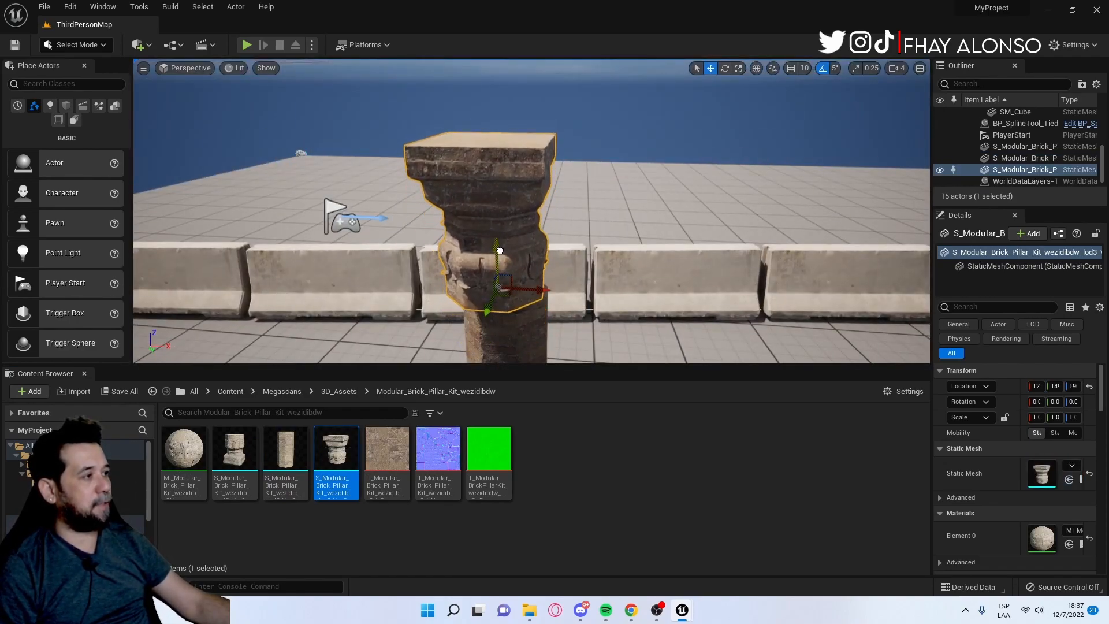
left_click_drag(547, 291, 555, 291)
right_click_drag(554, 291, 554, 314)
scroll(537, 282, "down", 5)
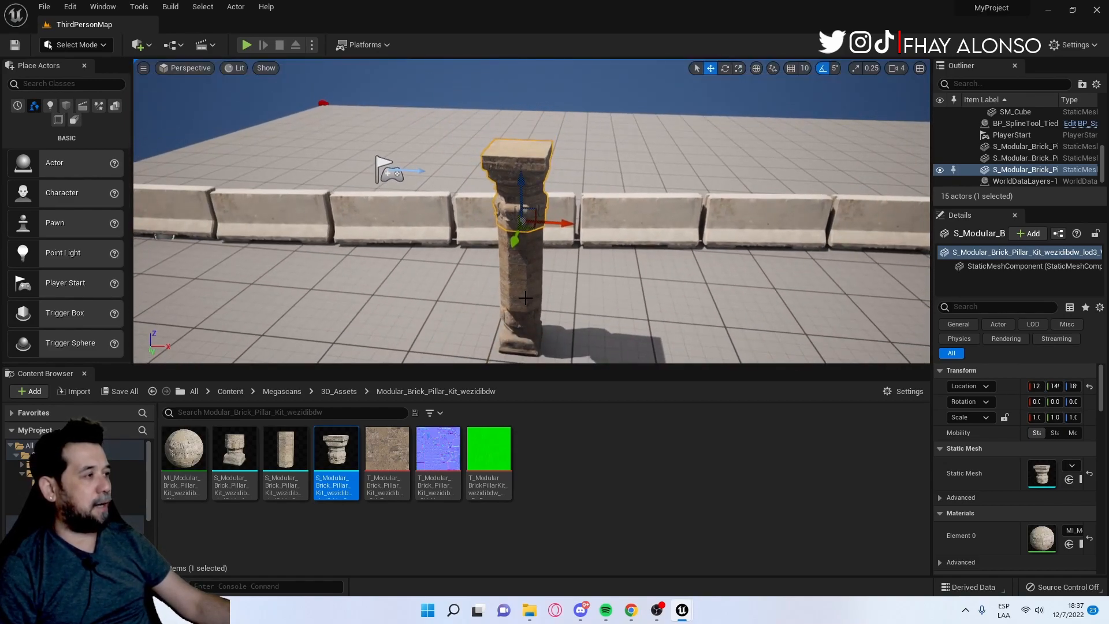
Try to align the capital with the pillar shaft in the level by shifting it along its axes
left_click(537, 282)
left_click_drag(518, 319, 518, 317)
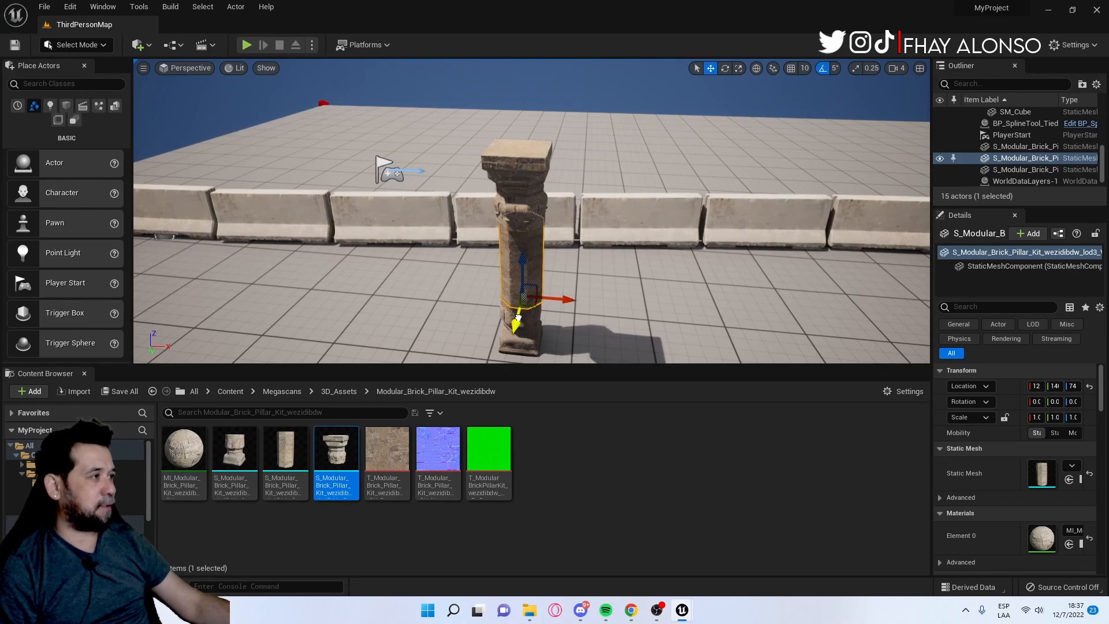
left_click(532, 234)
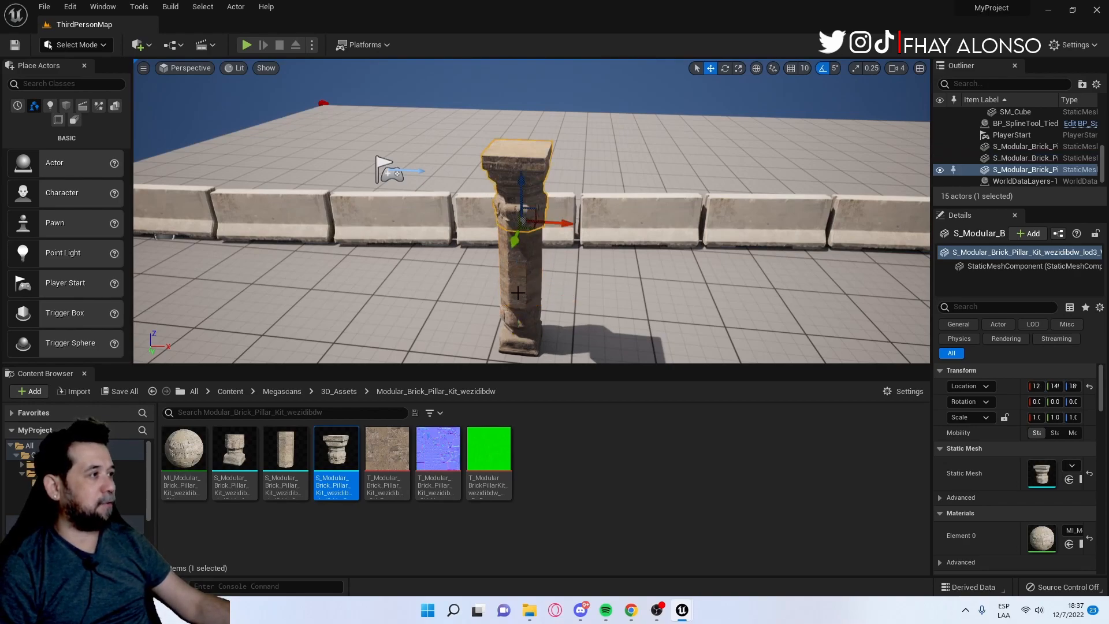
left_click_drag(513, 242, 509, 232)
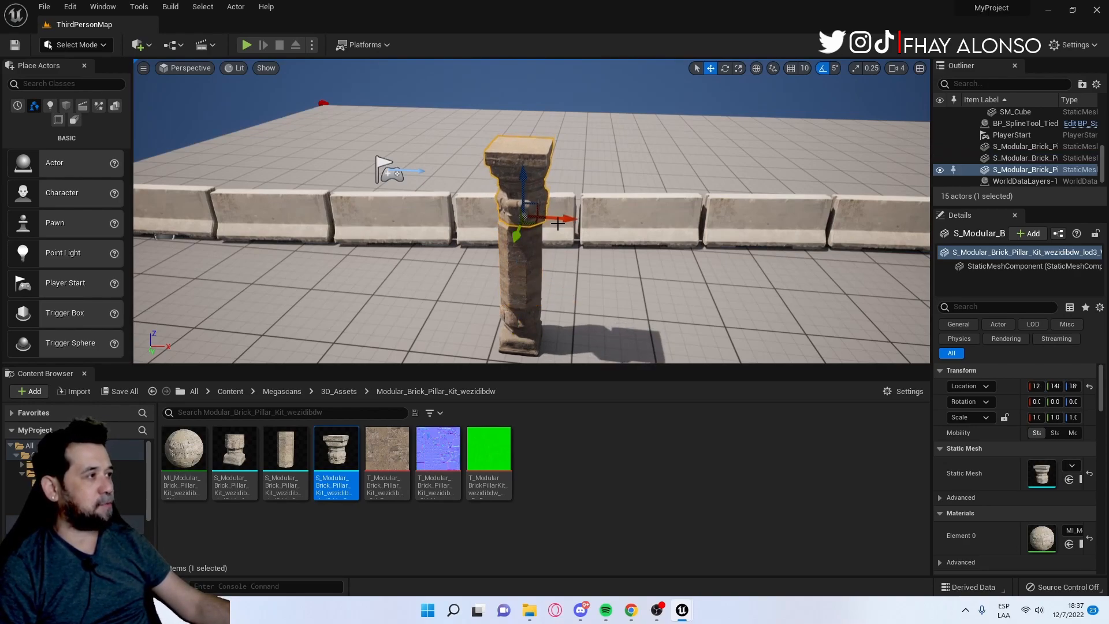
left_click_drag(518, 179, 534, 199)
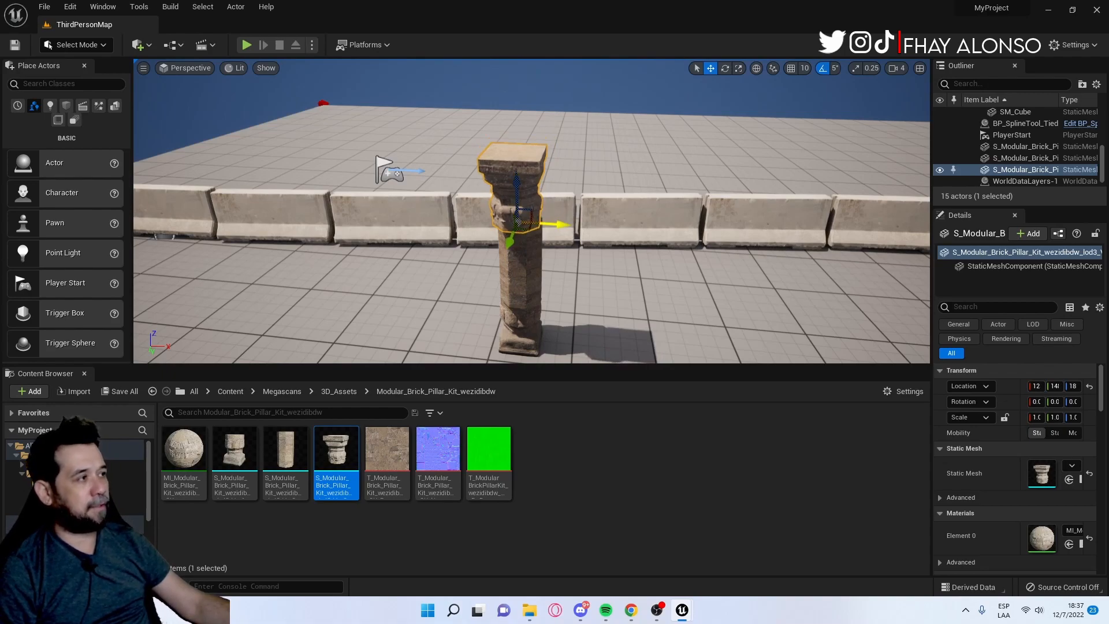
Delete the loose capital, shaft and base meshes of the pillar from the level
key("Delete")
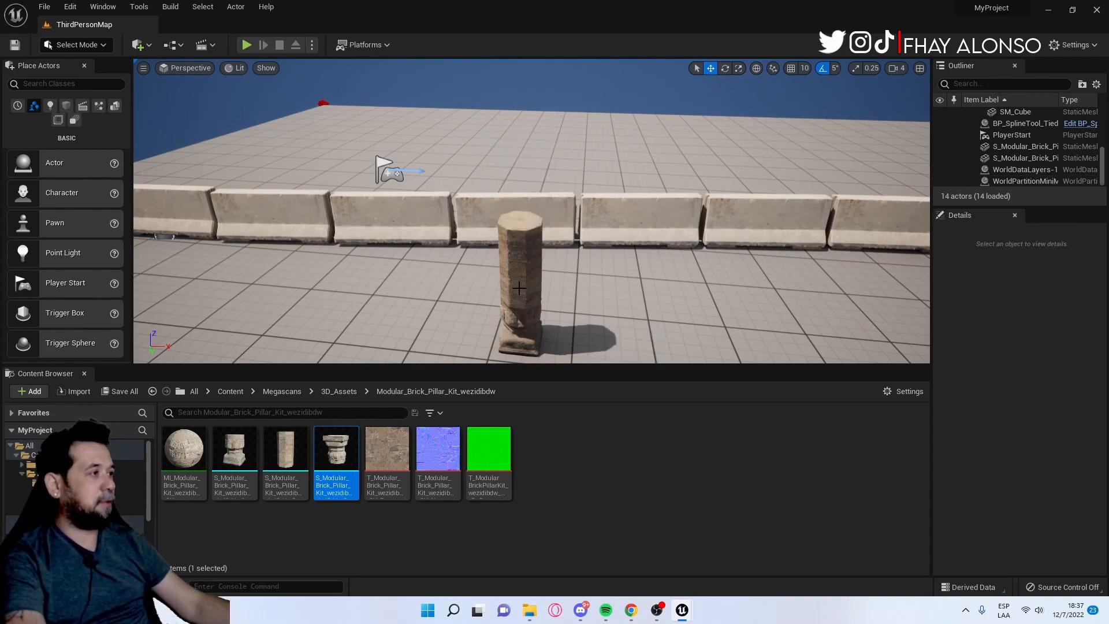
left_click(519, 293)
key("Delete")
left_click(524, 328)
key("Delete")
Create an Actor Blueprint class named Pillar in the pillar kit folder and open it docked beside the level
right_click(549, 456)
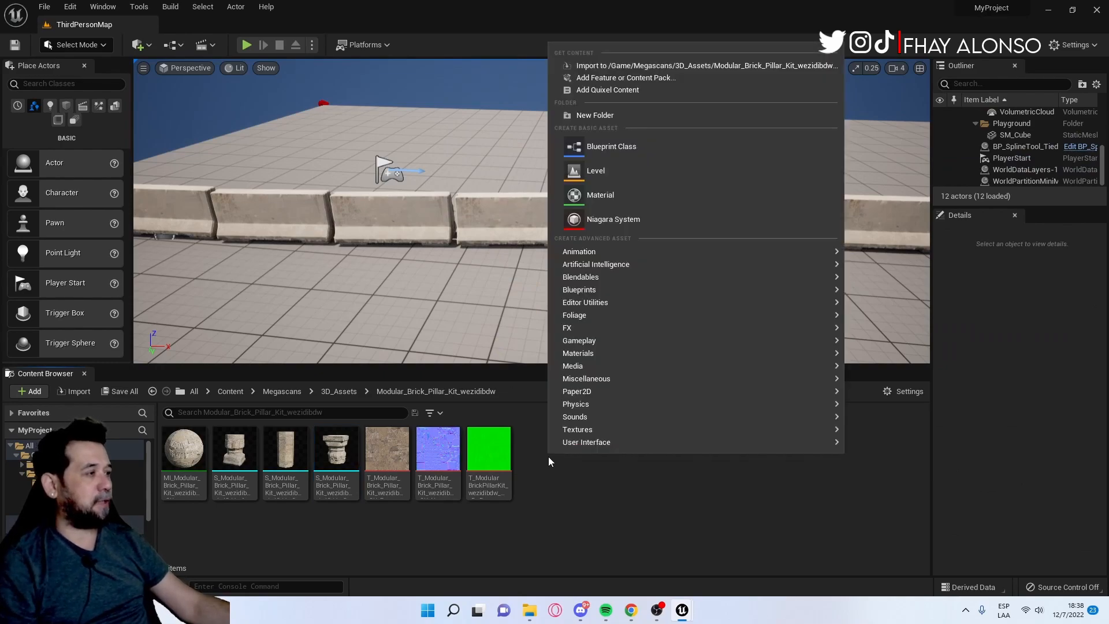
left_click(616, 148)
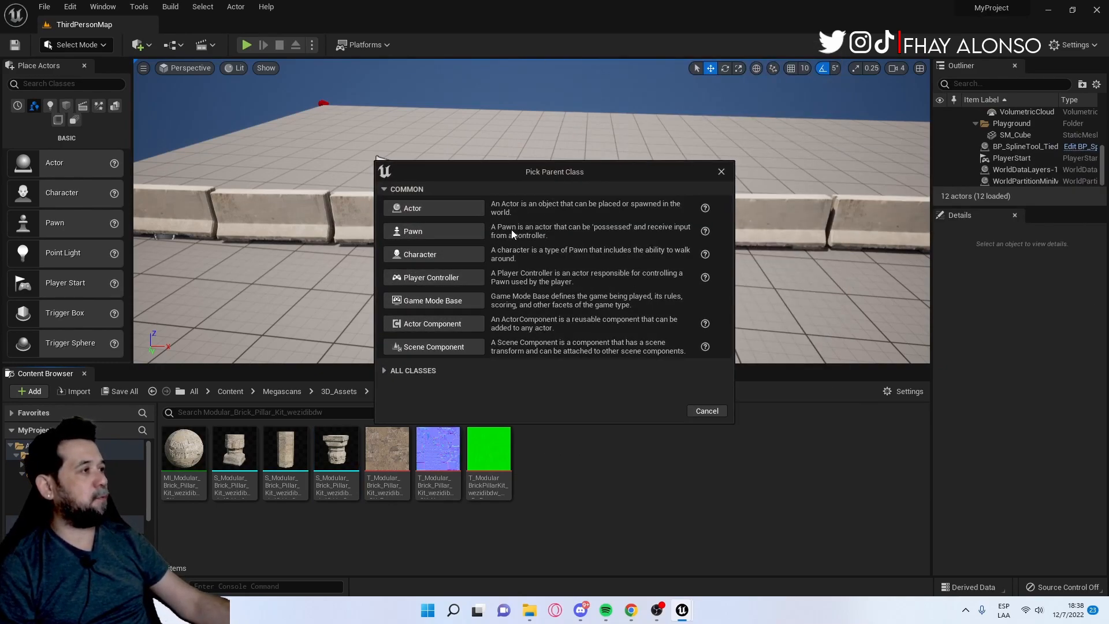
left_click(425, 207)
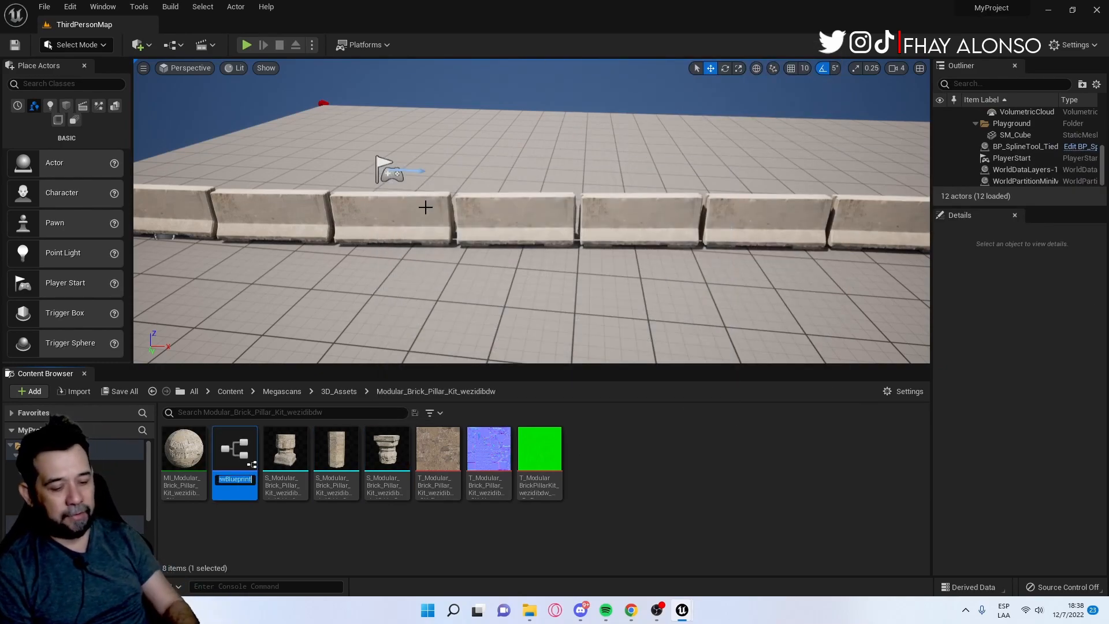
key("Return")
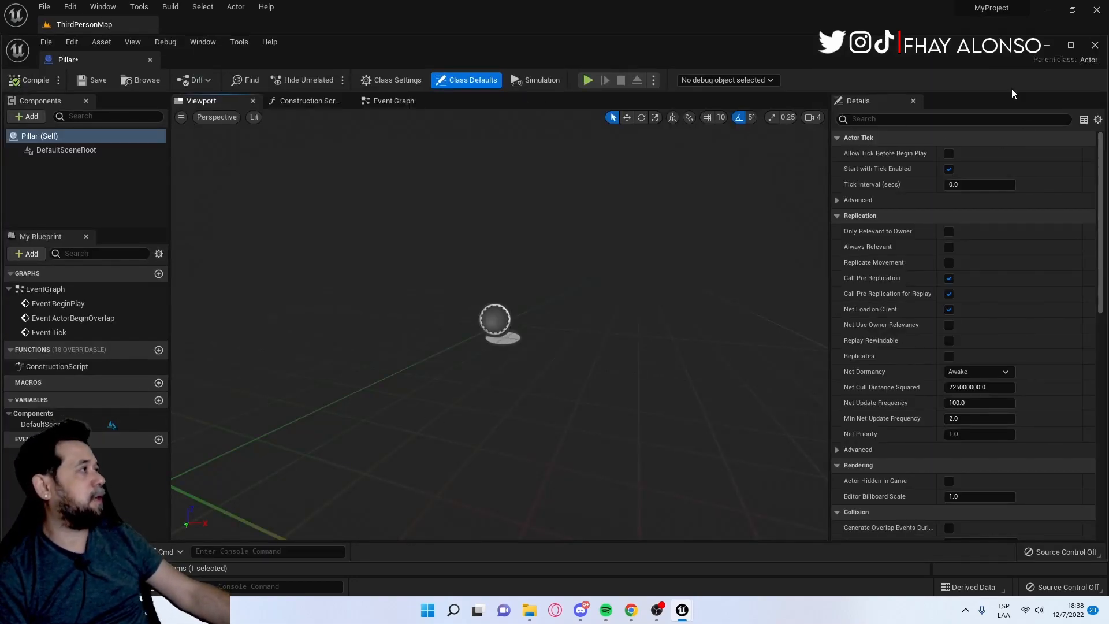
left_click_drag(127, 57, 200, 17)
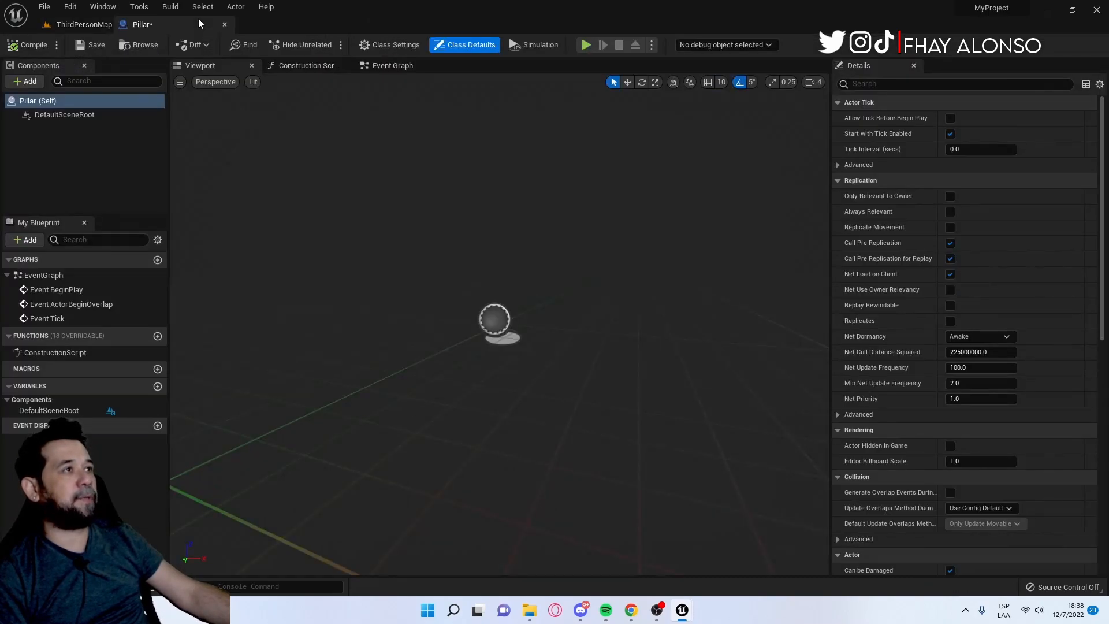
Add the pillar kit's base, shaft and capital meshes as components of the Pillar blueprint
left_click(84, 24)
left_click(286, 454)
left_click(386, 454, "shift")
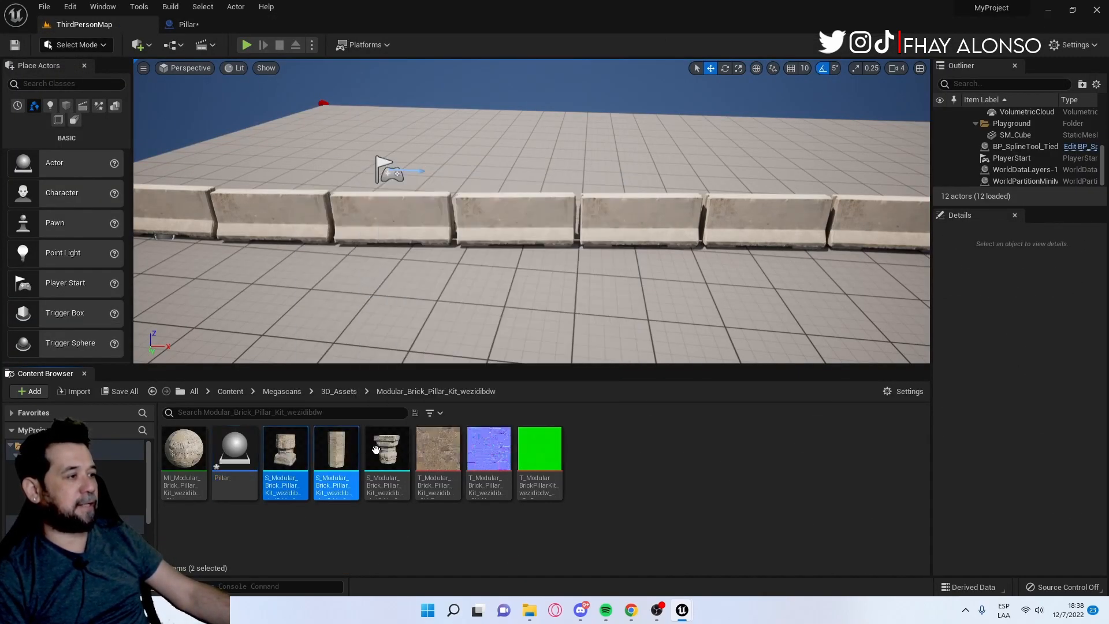
left_click_drag(386, 454, 88, 154)
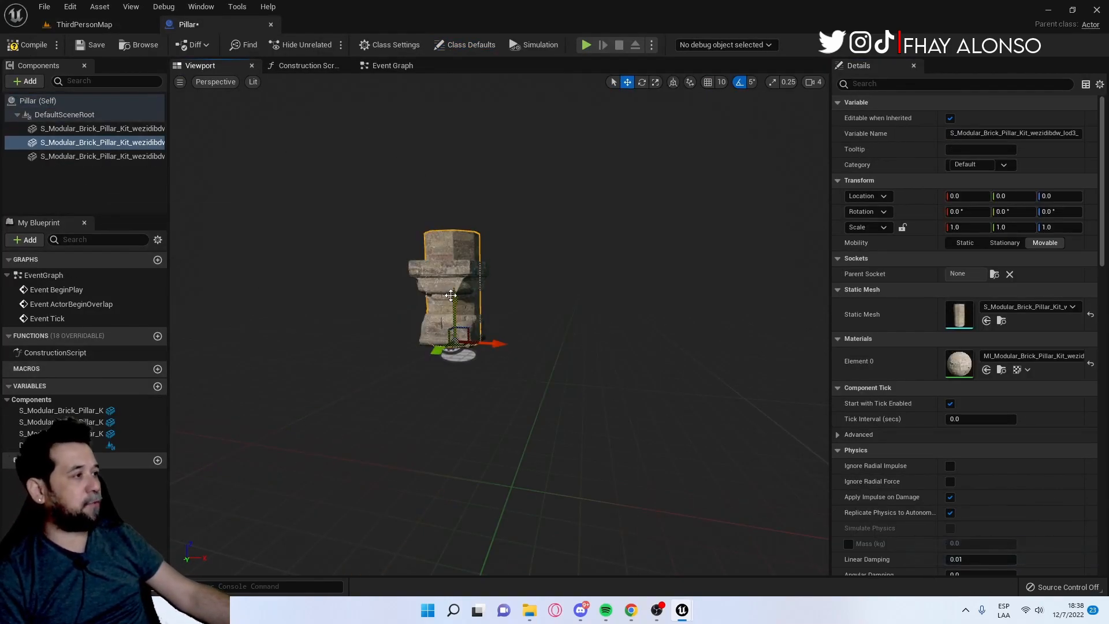
Assemble the pillar in the blueprint by raising the capital to about Z 99.8 and lowering the base to about Z -69.3
left_click(456, 264)
left_click_drag(454, 303, 439, 193)
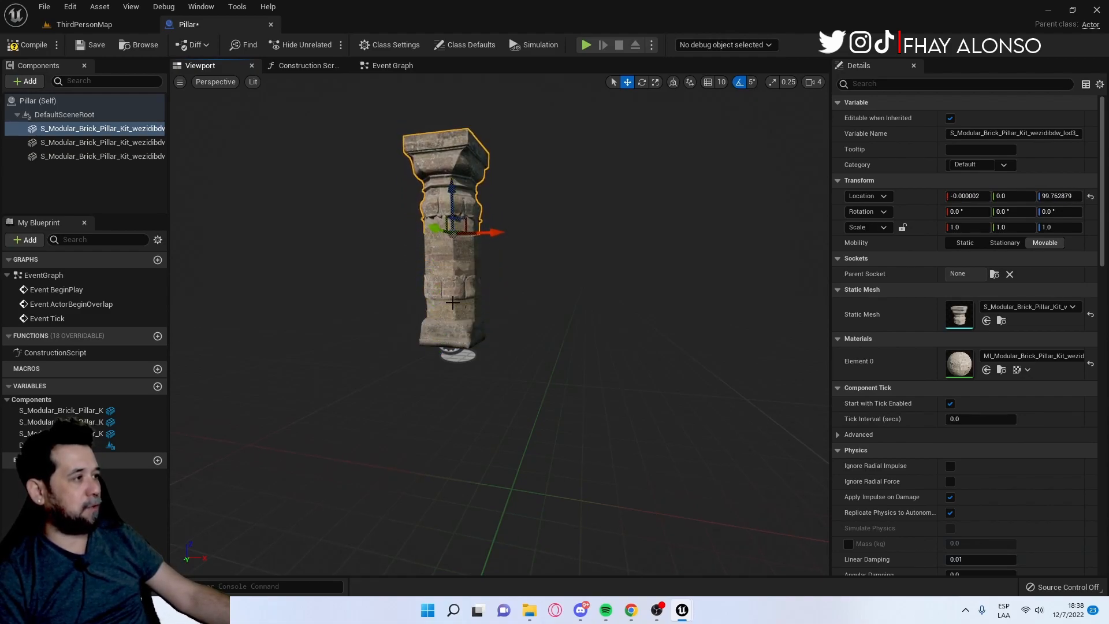
left_click(462, 279)
left_click_drag(455, 293, 446, 369)
left_click(452, 284)
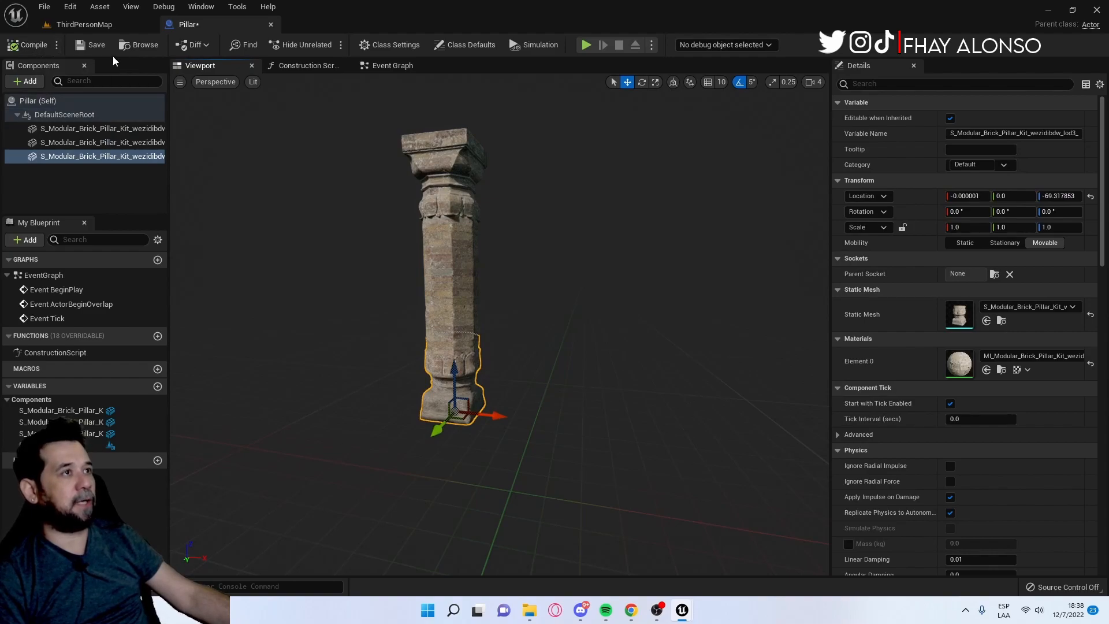
Place the Pillar blueprint in front of the barrier row, scale it uniformly to about 2.1 and raise it onto the floor
left_click(112, 24)
left_click_drag(234, 453, 426, 225)
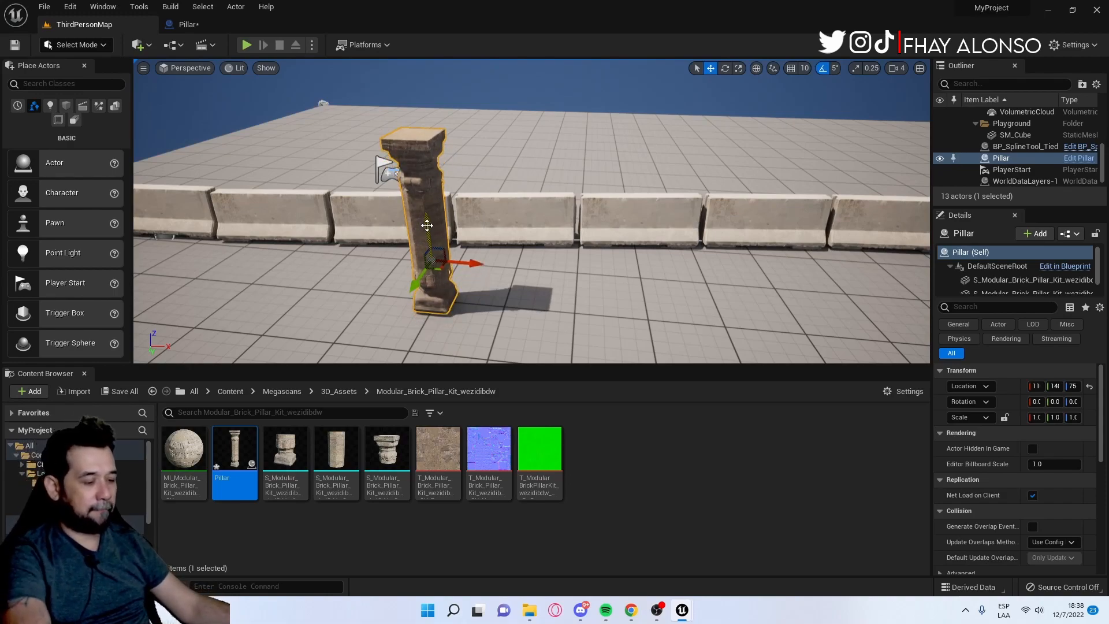
key("ctrl+z")
left_click_drag(435, 275, 416, 185)
key("r")
key("w")
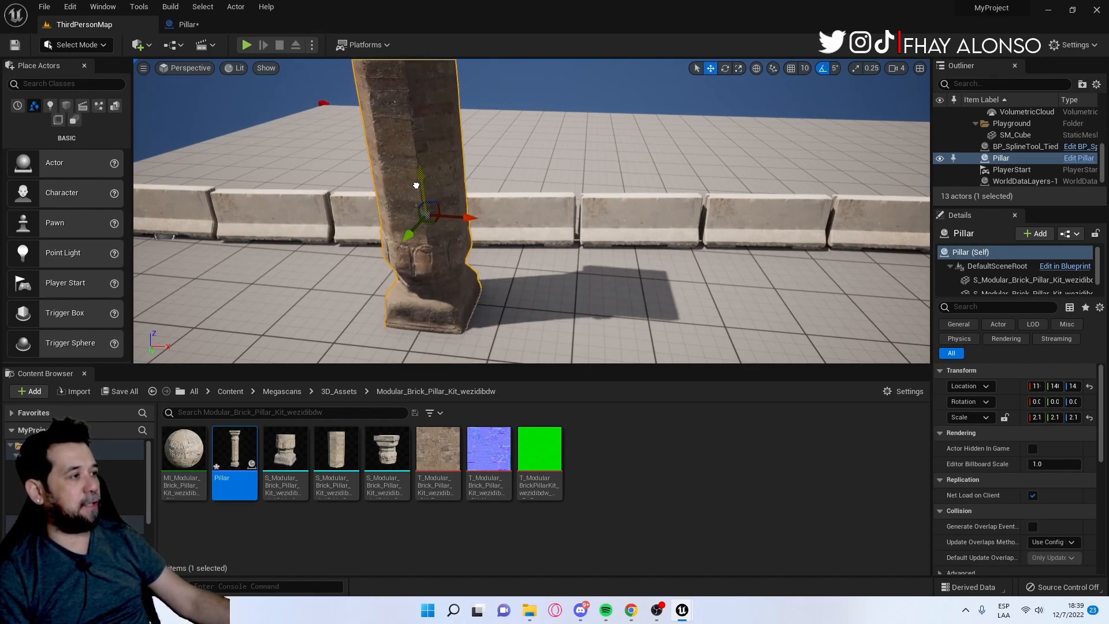
Place BP_SplineTool_Tiedtke_Deformation from the SpineLine folder on the floor beside the pillar's base
right_click_drag(342, 342, 319, 347)
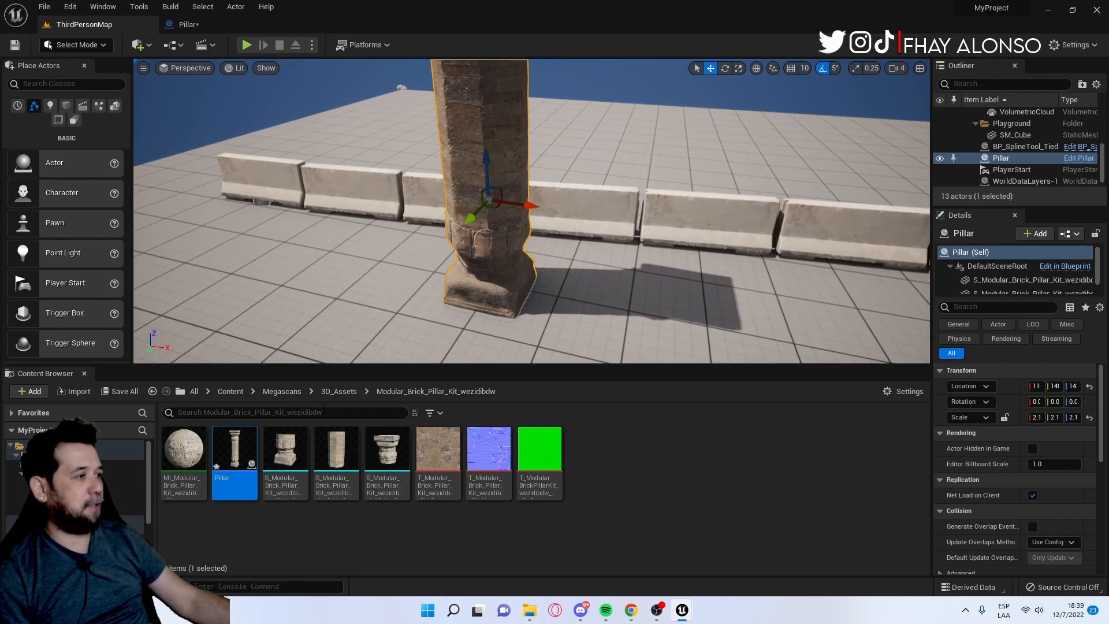
left_click(283, 387)
left_click(231, 391)
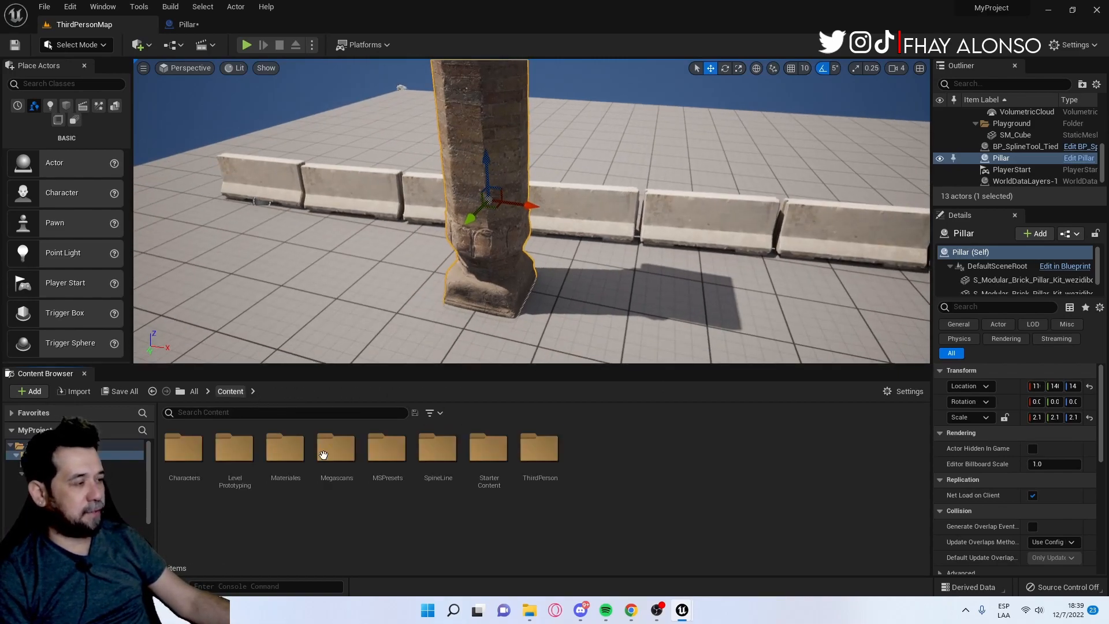
double_click(434, 462)
left_click_drag(232, 454, 397, 323)
right_click_drag(397, 323, 442, 289)
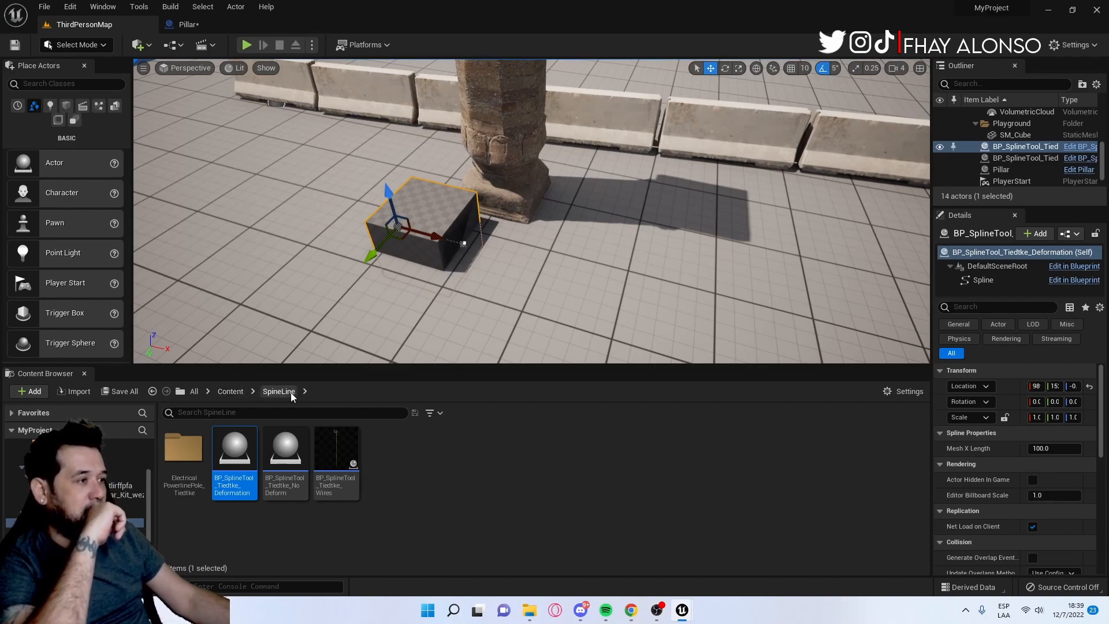
Look through the Lesser Periwinkle plant meshes in the Megascans 3D_Plants folder, checking variants 6 and 5
left_click(231, 391)
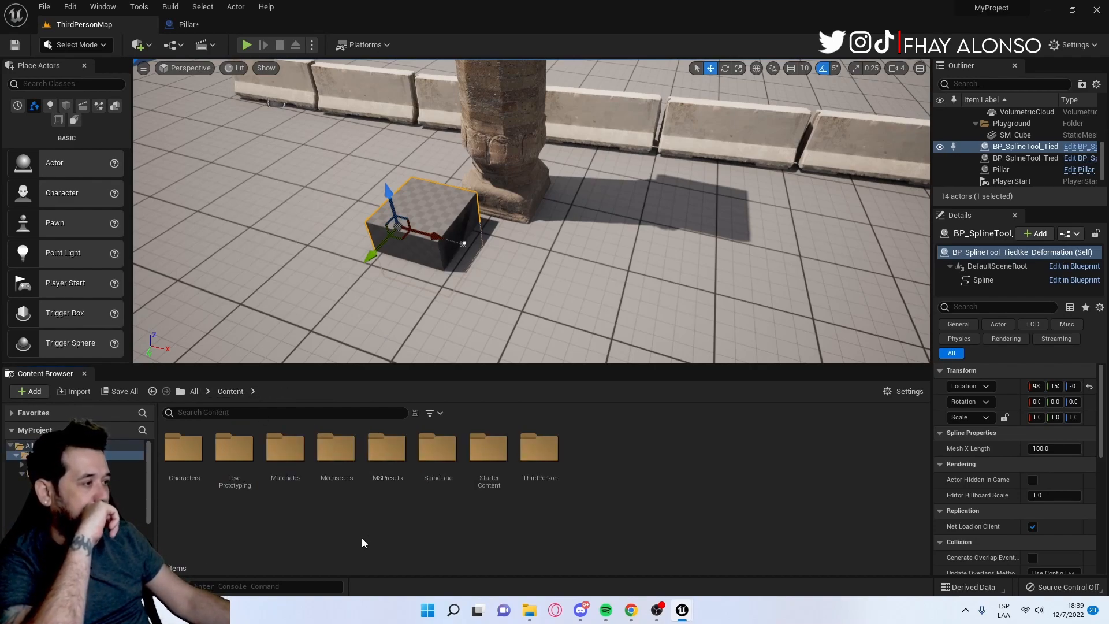
double_click(335, 450)
double_click(235, 449)
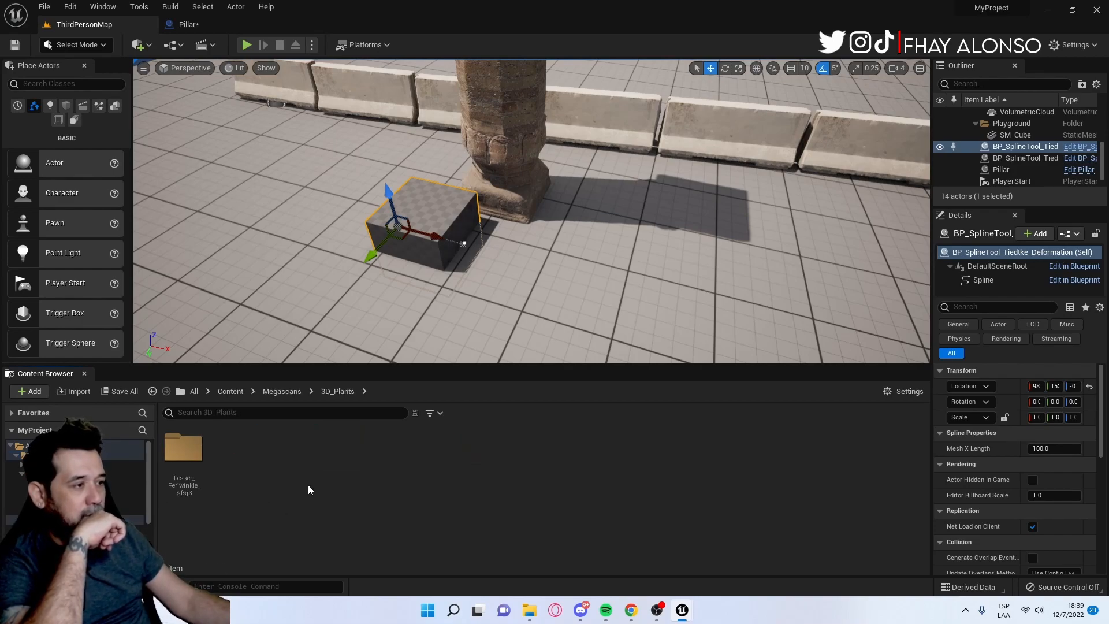
double_click(183, 448)
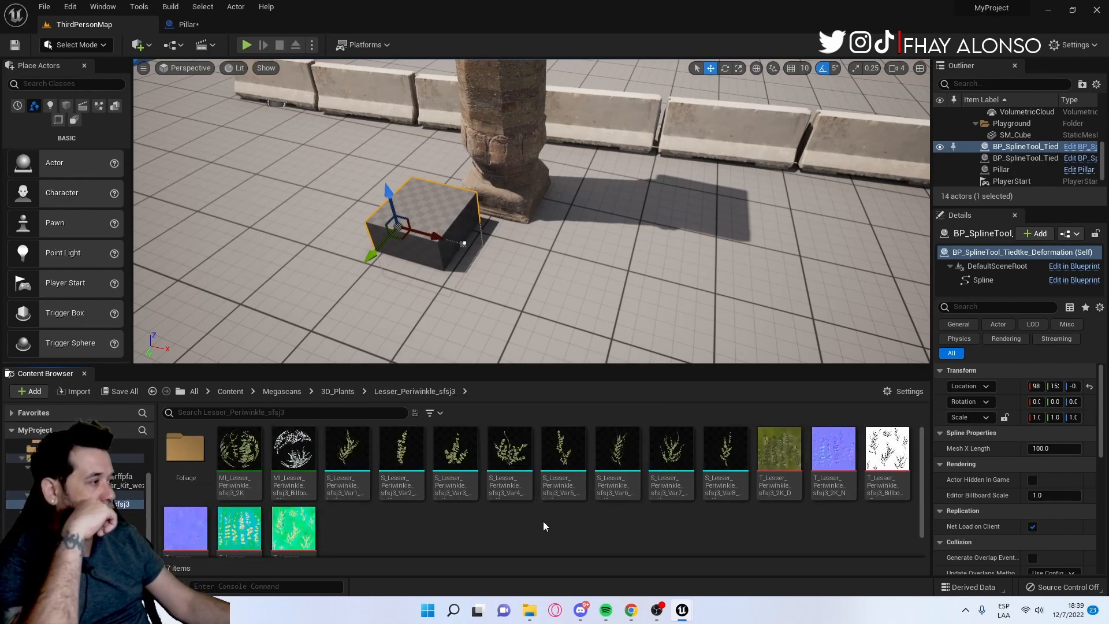
left_click(600, 478)
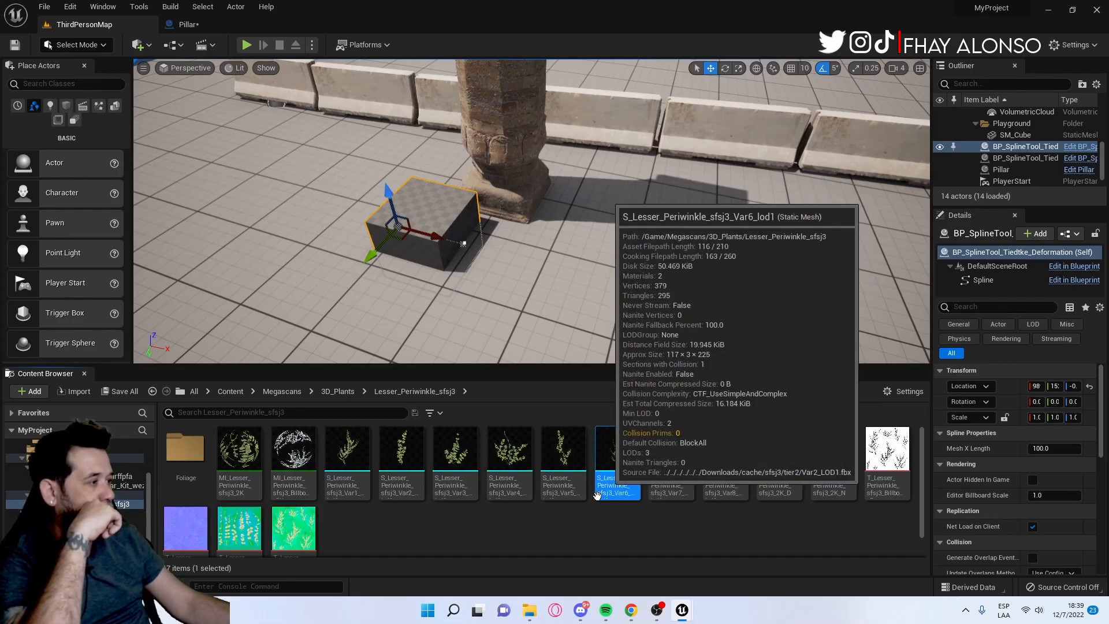
left_click(555, 462)
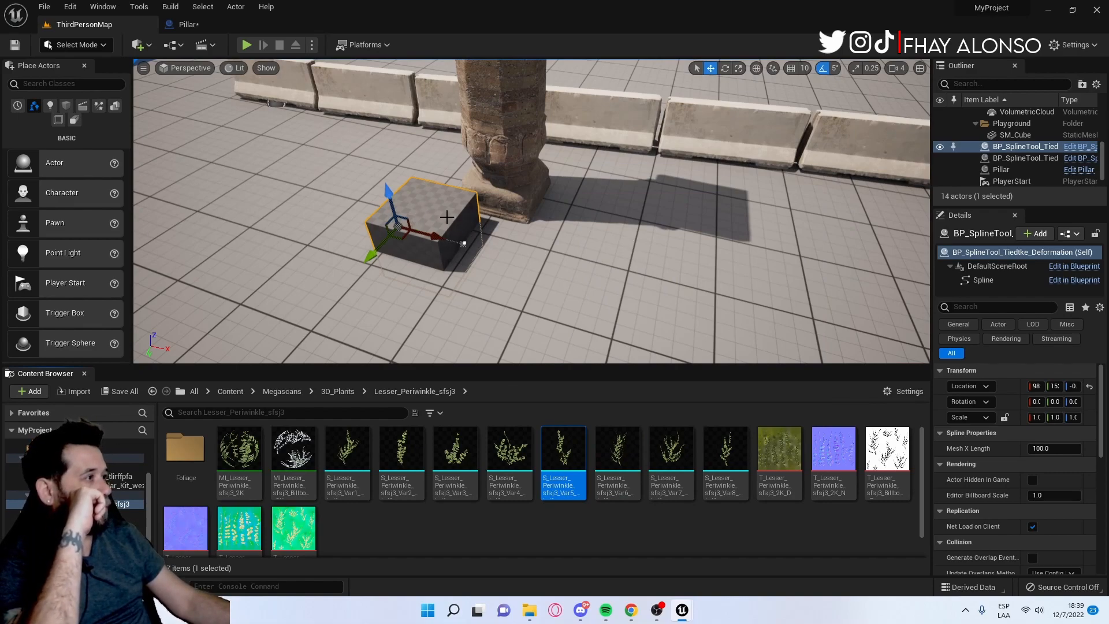
Duplicate BP_SplineTool_Tiedtke_Deformation in the SpineLine folder and name the copy BP_SplineTool_Tiedtke_DeformationHiedra
left_click(230, 392)
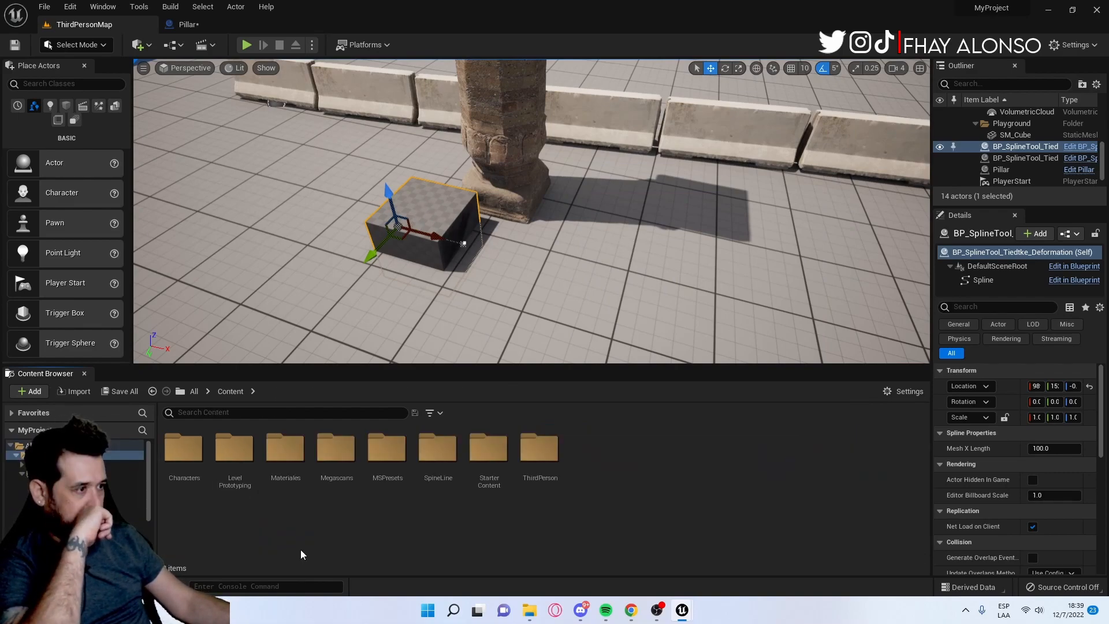
double_click(451, 454)
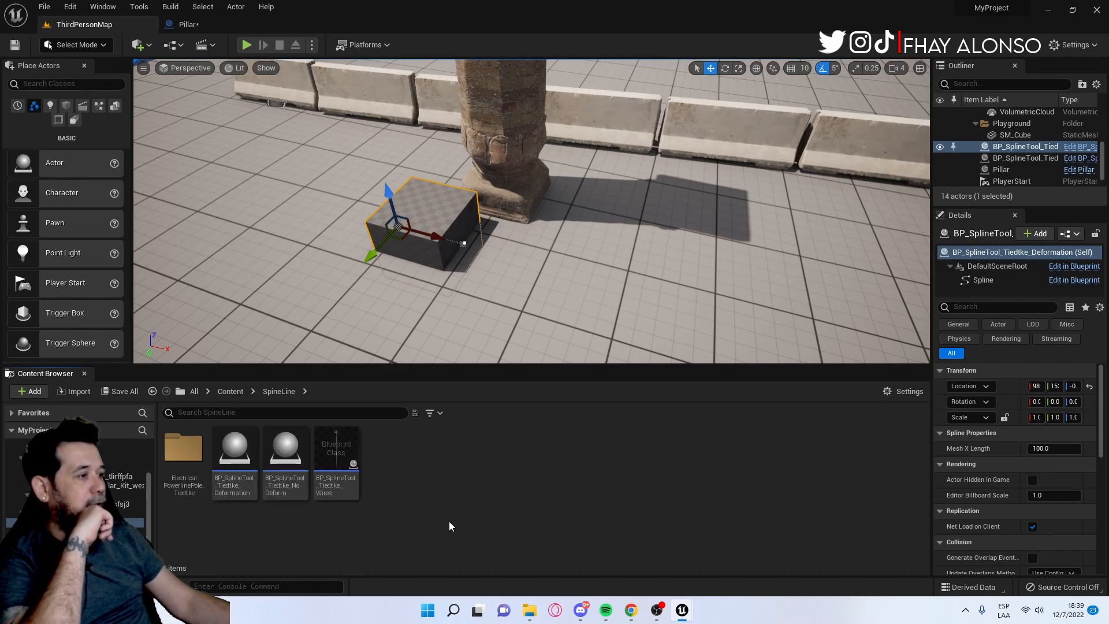
right_click(245, 464)
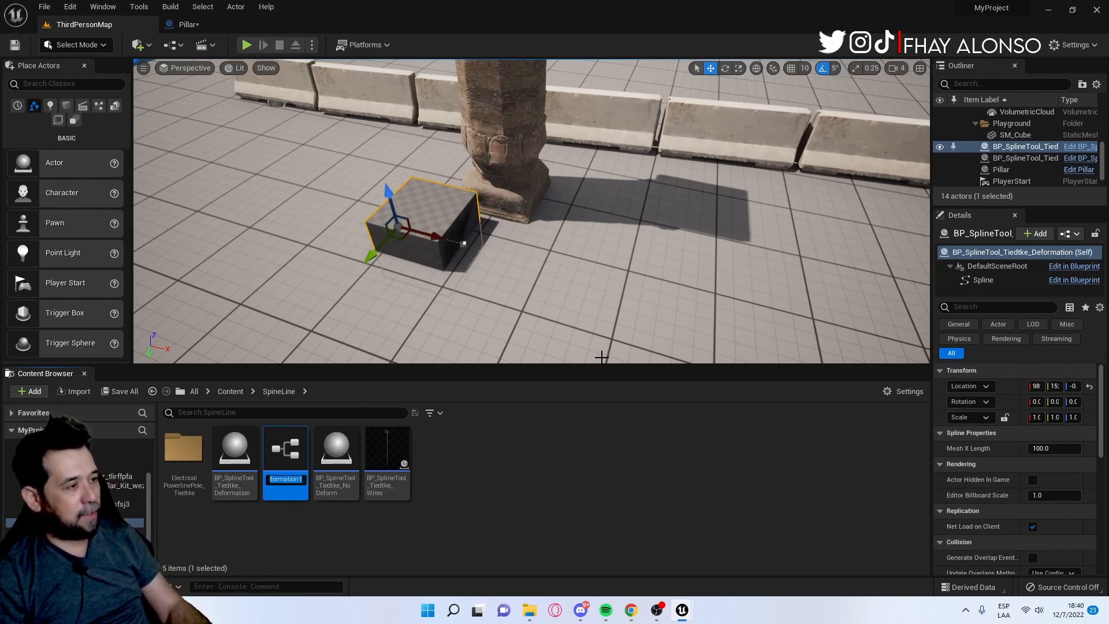
key("BackSpace")
type("H")
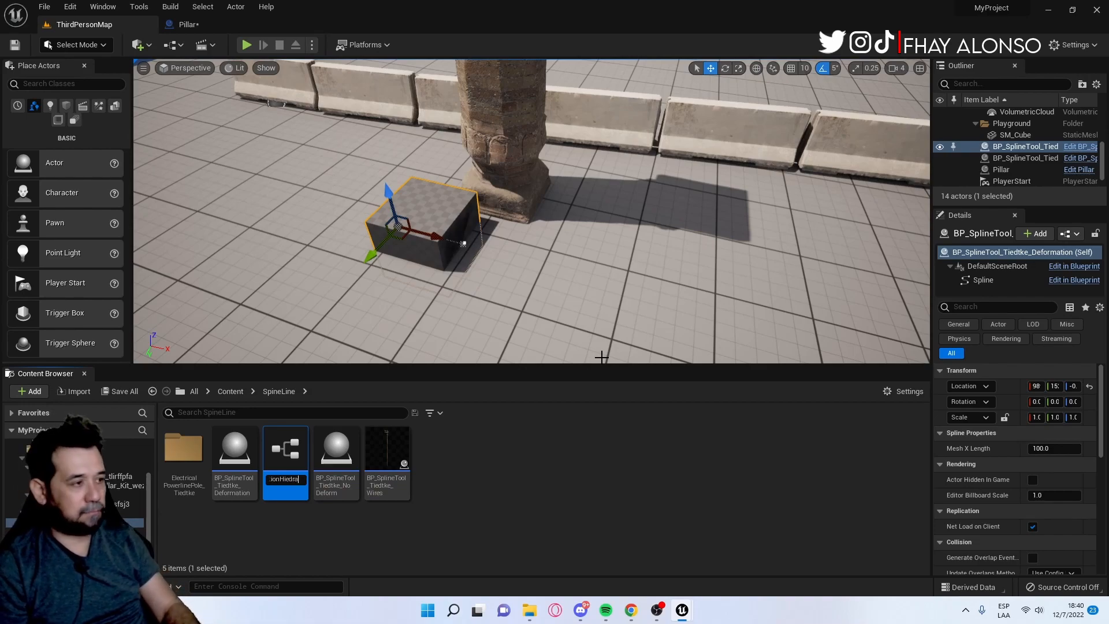
type("iedra")
key("Return")
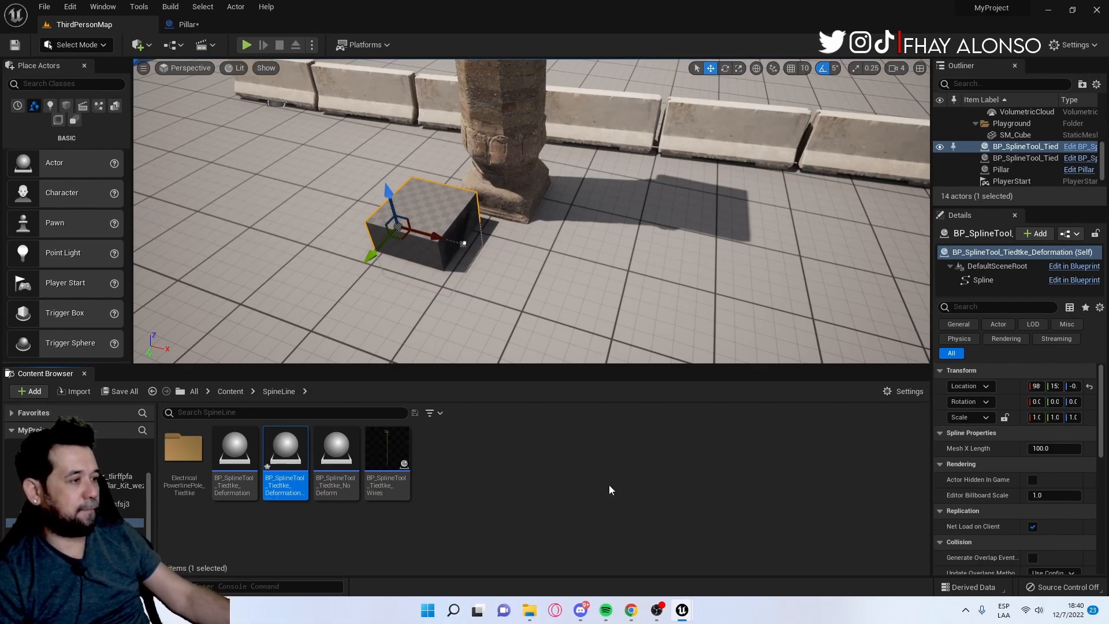
Open the Hiedra blueprint's construction script and select its Add Spline Mesh Component node
double_click(282, 450)
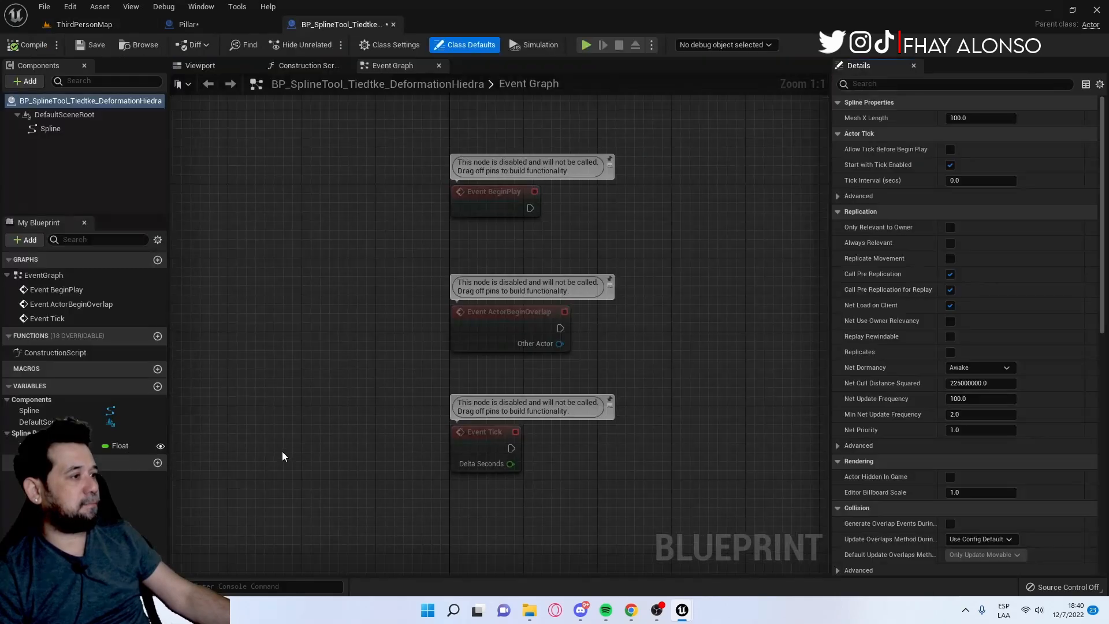
left_click(330, 68)
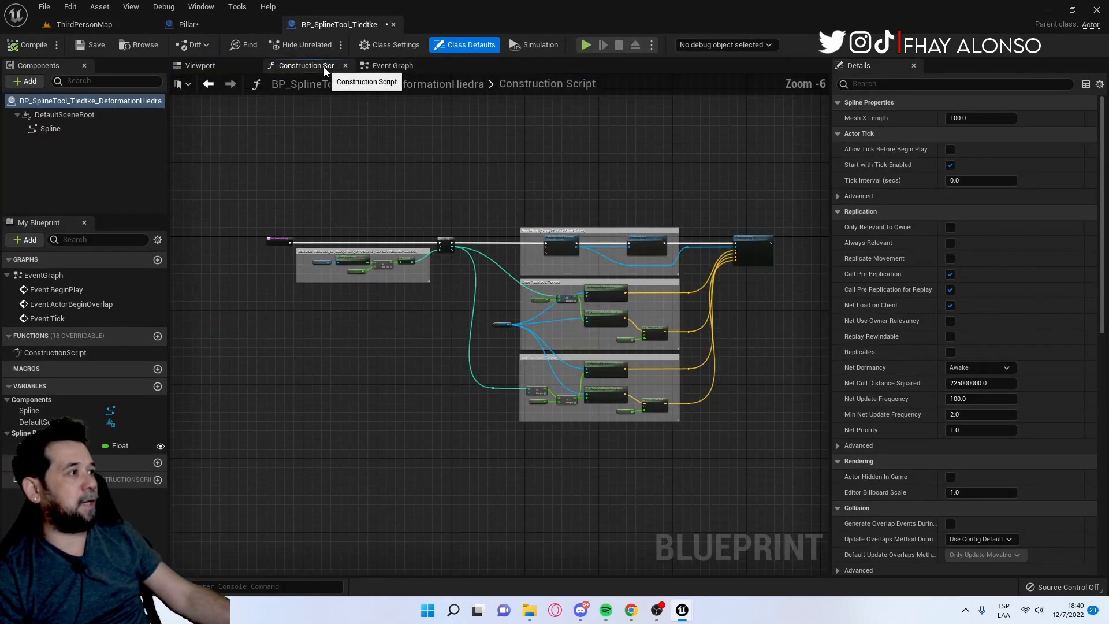
scroll(566, 196, "up", 3)
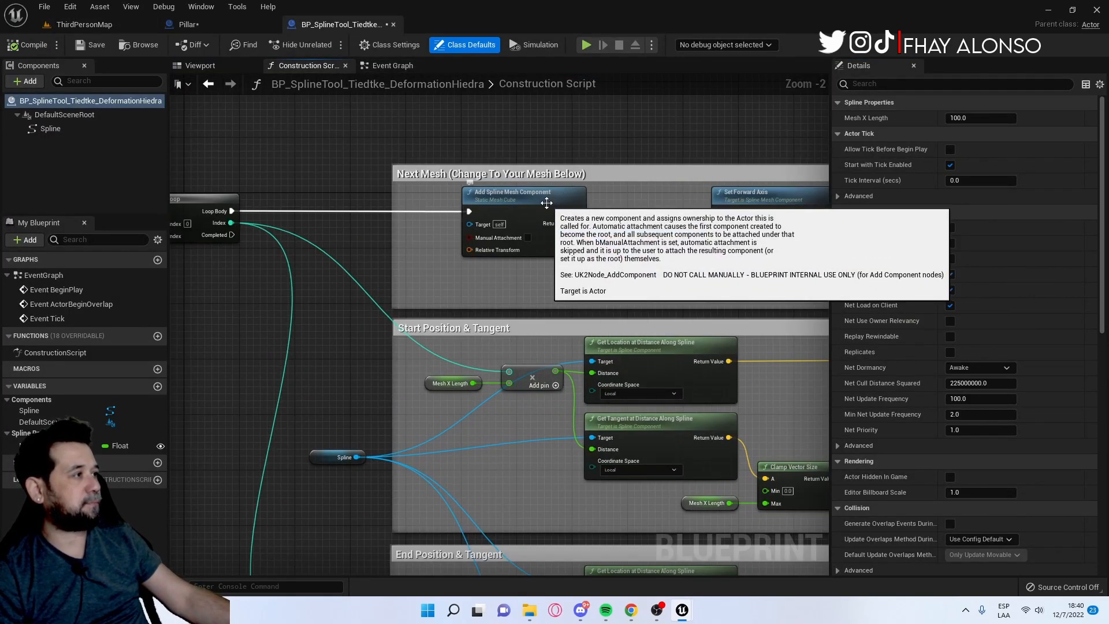
left_click(547, 202)
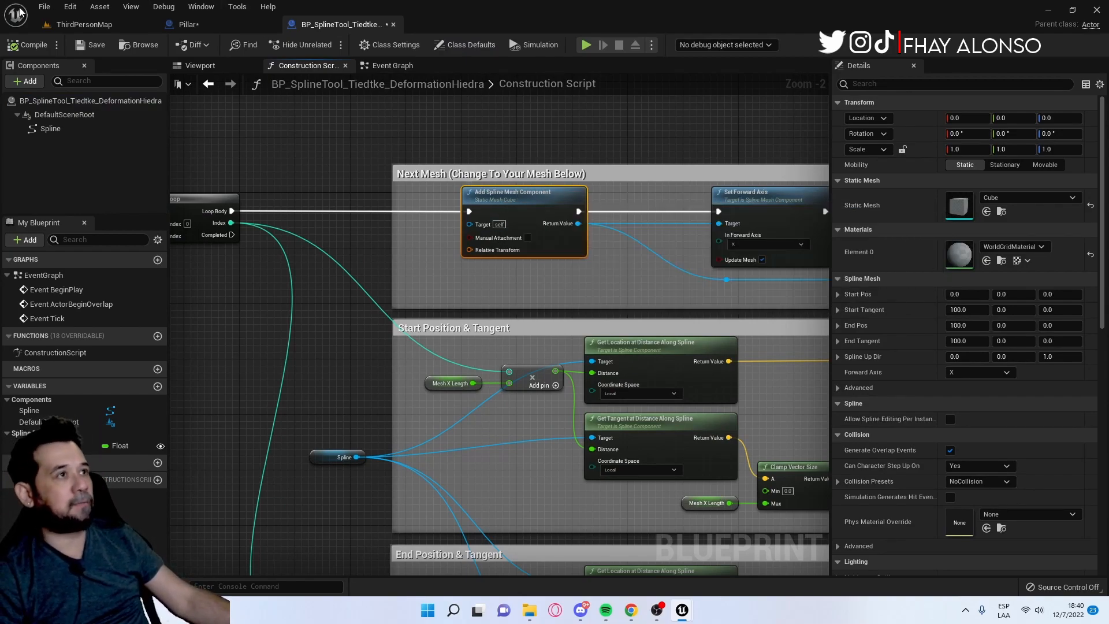
Assign the S_Lesser_Periwinkle_sfsj3_Var5_lod1 plant mesh to the Add Spline Mesh Component node of BP_SplineTool_Tiedtke_DeformationHiedra
left_click(85, 24)
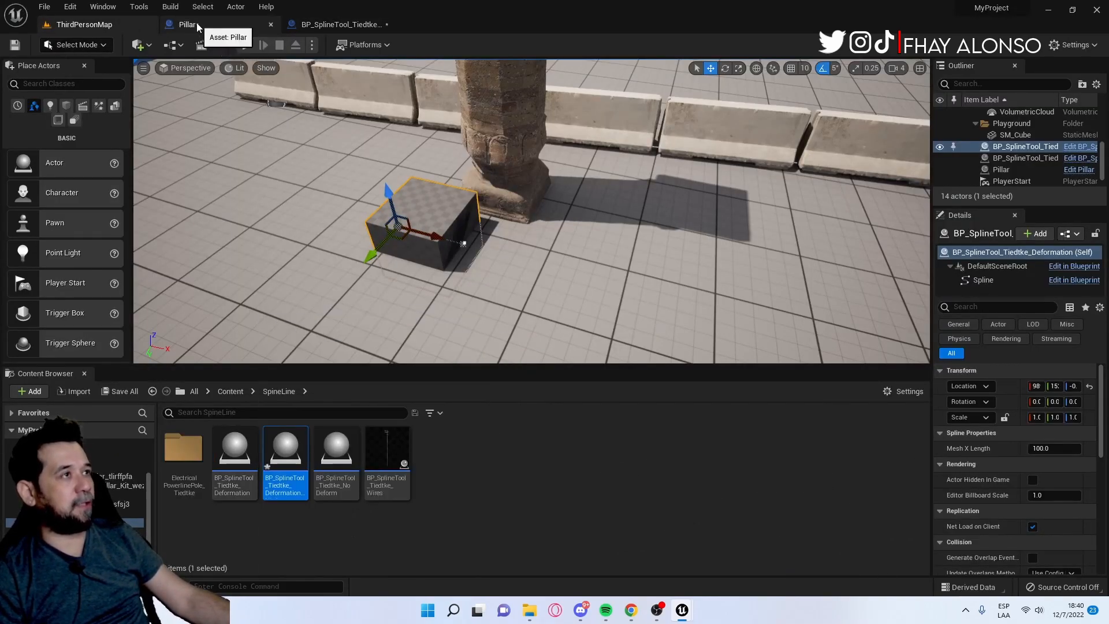
left_click(231, 391)
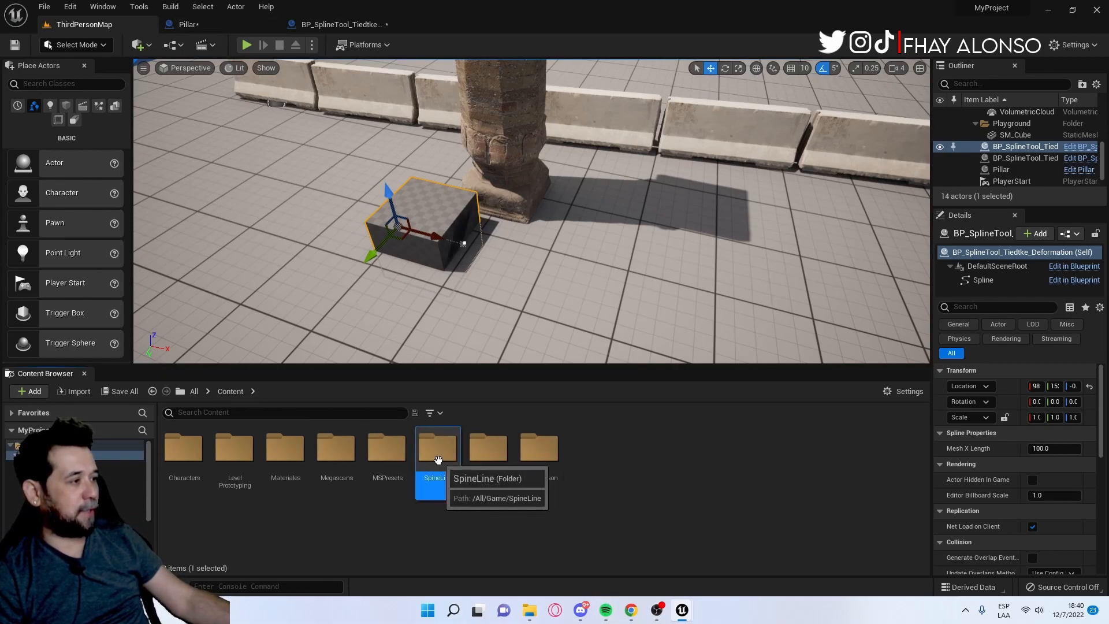
double_click(438, 457)
left_click(231, 391)
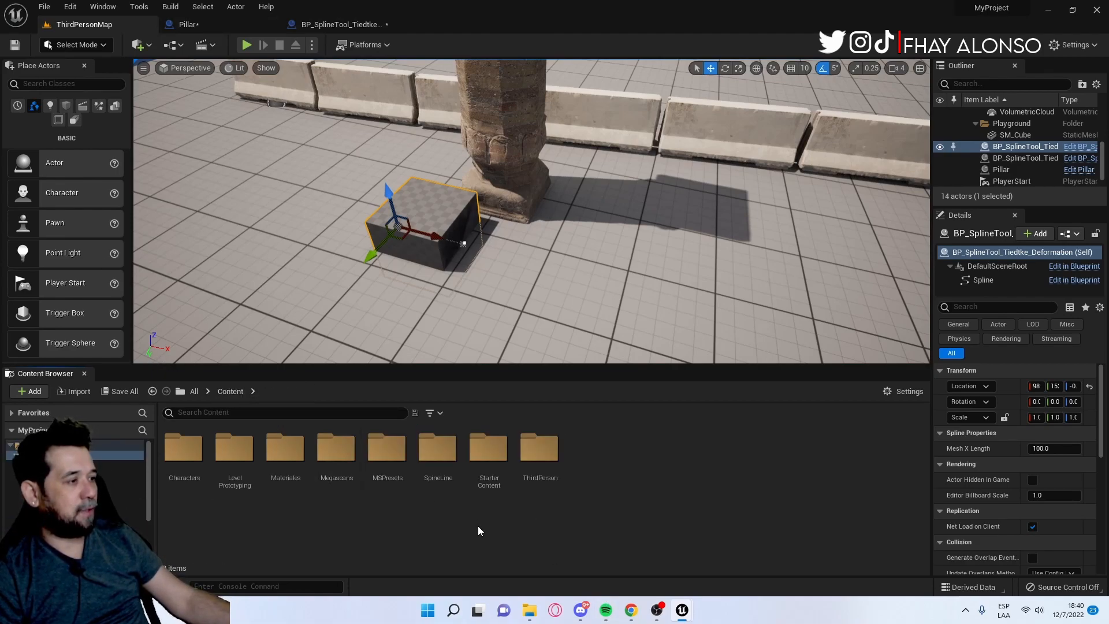
double_click(335, 456)
double_click(248, 472)
double_click(186, 456)
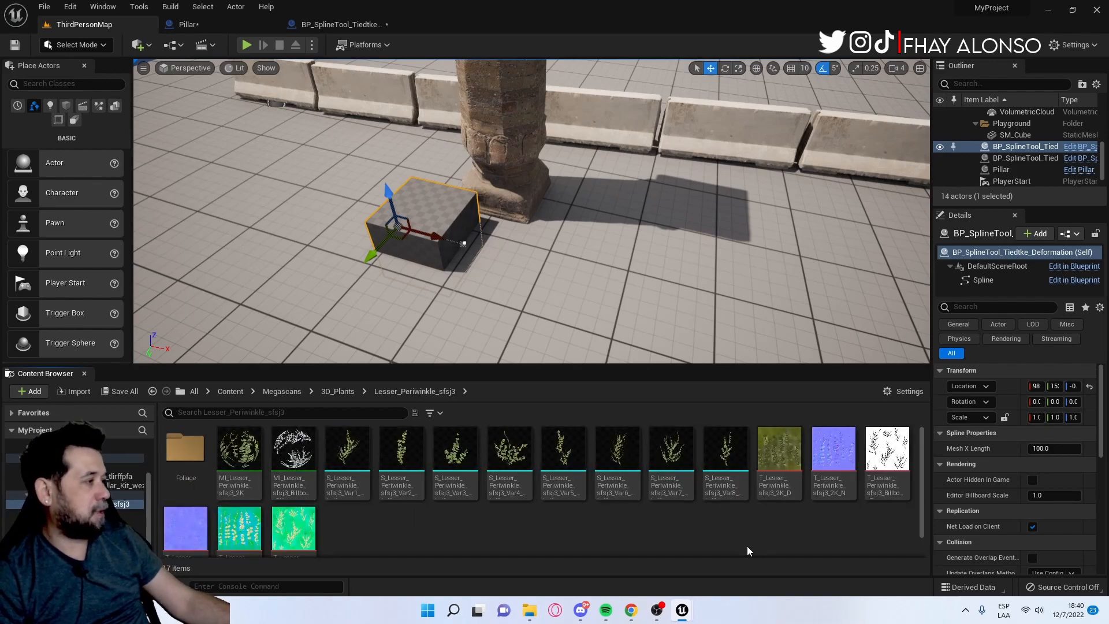
left_click(559, 465)
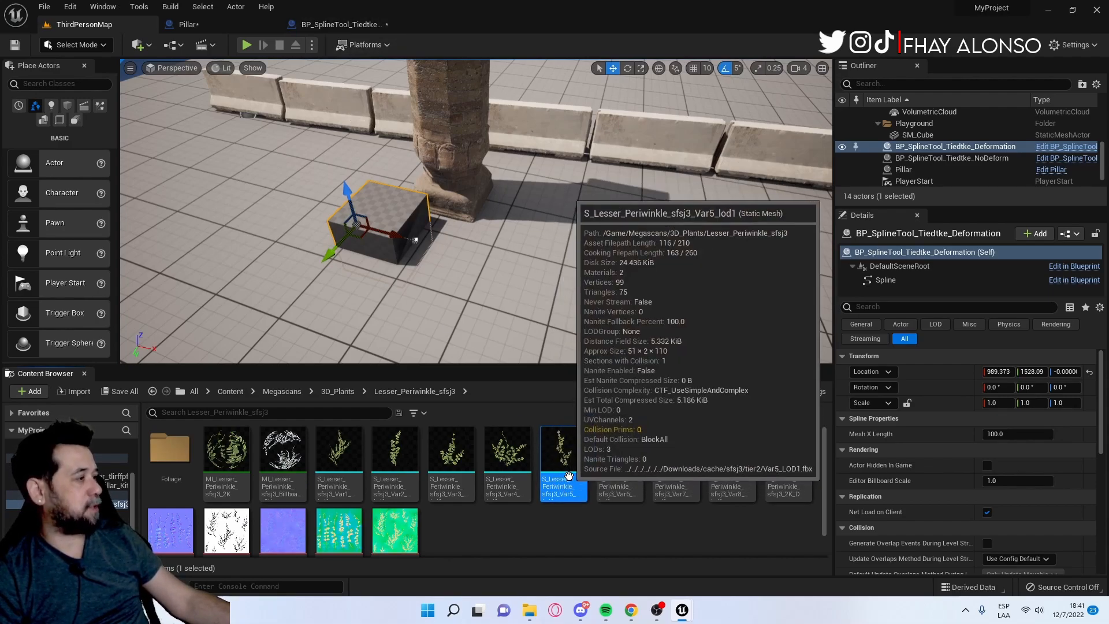
left_click(341, 25)
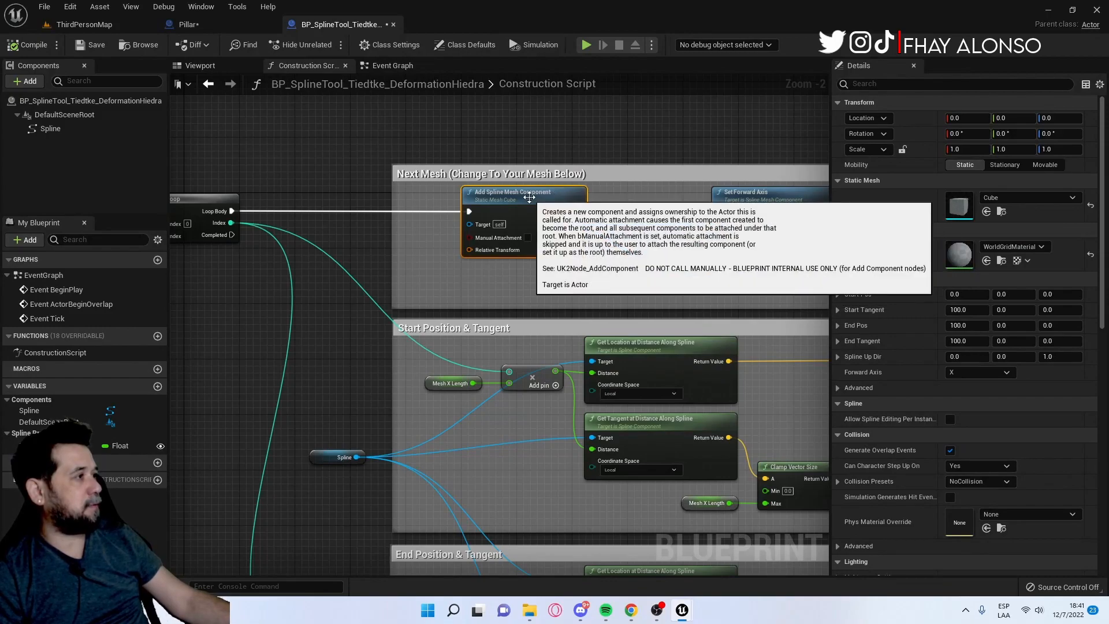
left_click(988, 214)
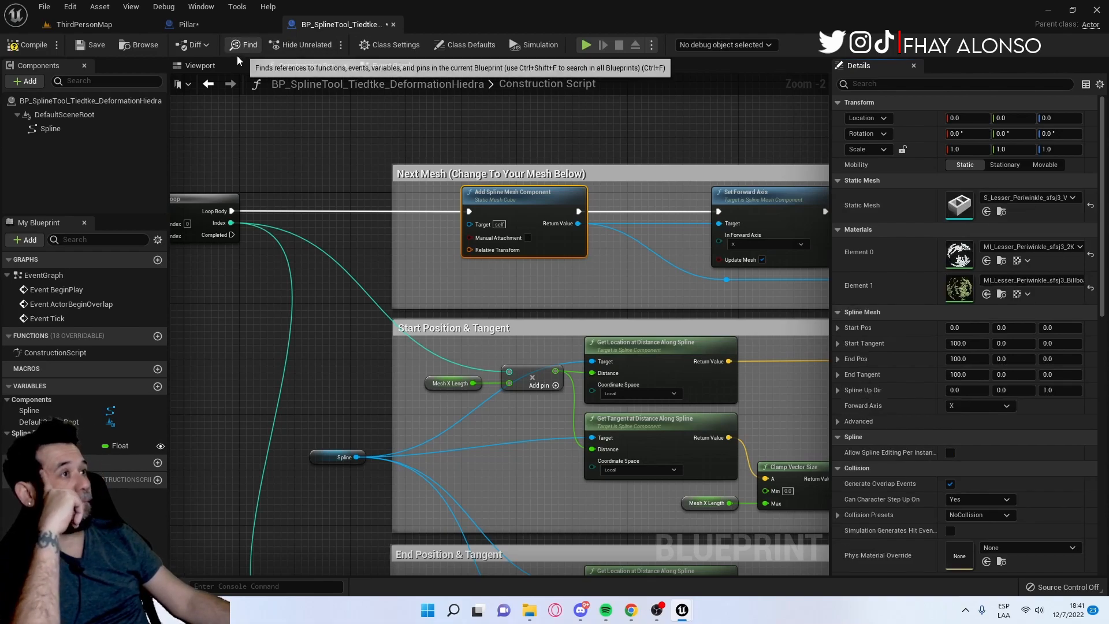
Replace the cube spline actor in the level with BP_SplineTool_Tiedtke_DeformationHiedra at the pillar's base, rotated upright by about 85° on Y
left_click(226, 67)
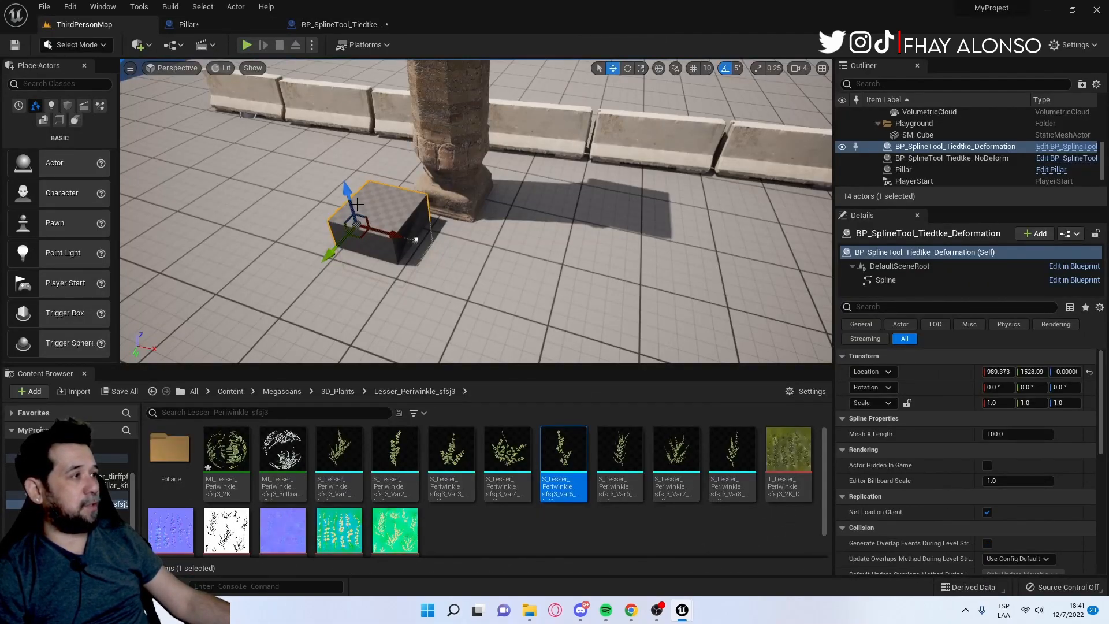
key("Delete")
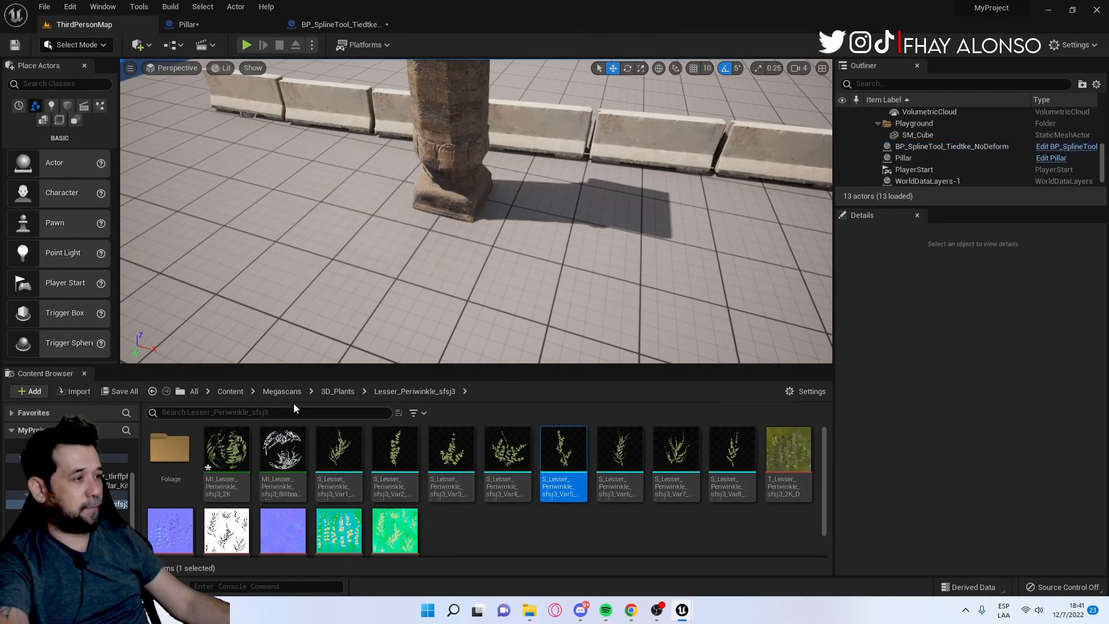
left_click(230, 391)
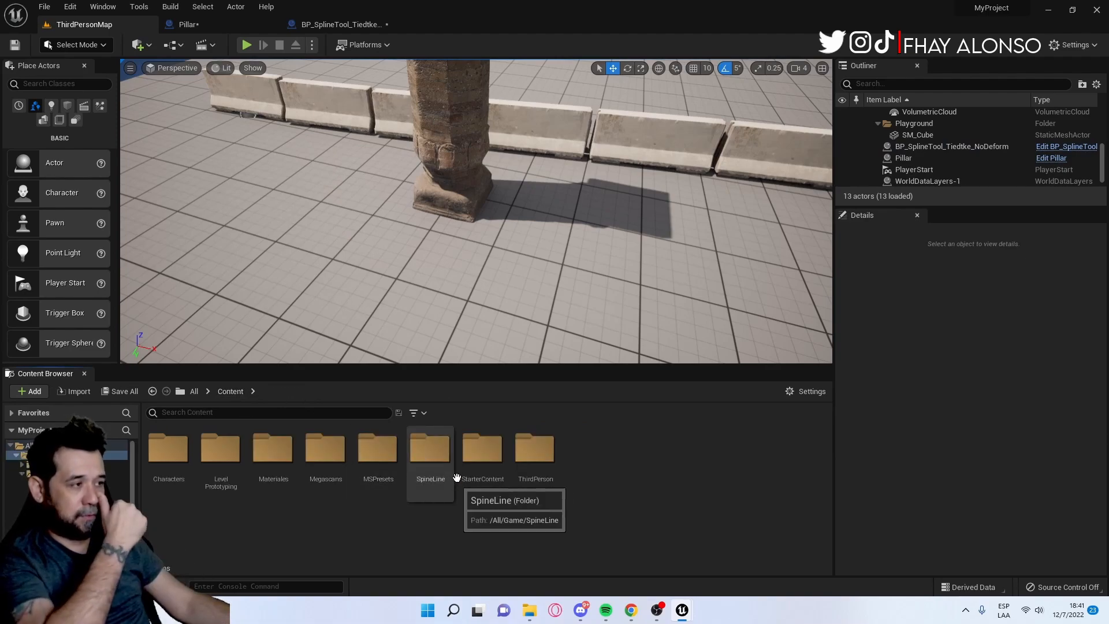
double_click(429, 450)
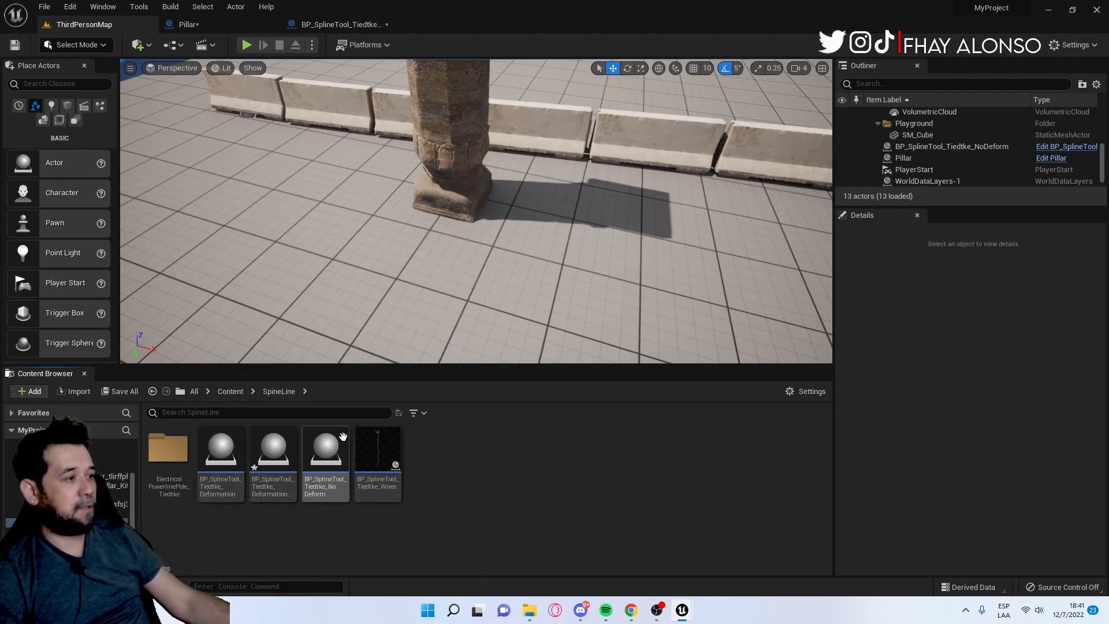
left_click(273, 462)
left_click_drag(274, 462, 501, 237)
left_click_drag(429, 262, 469, 137)
scroll(460, 168, "up", 2)
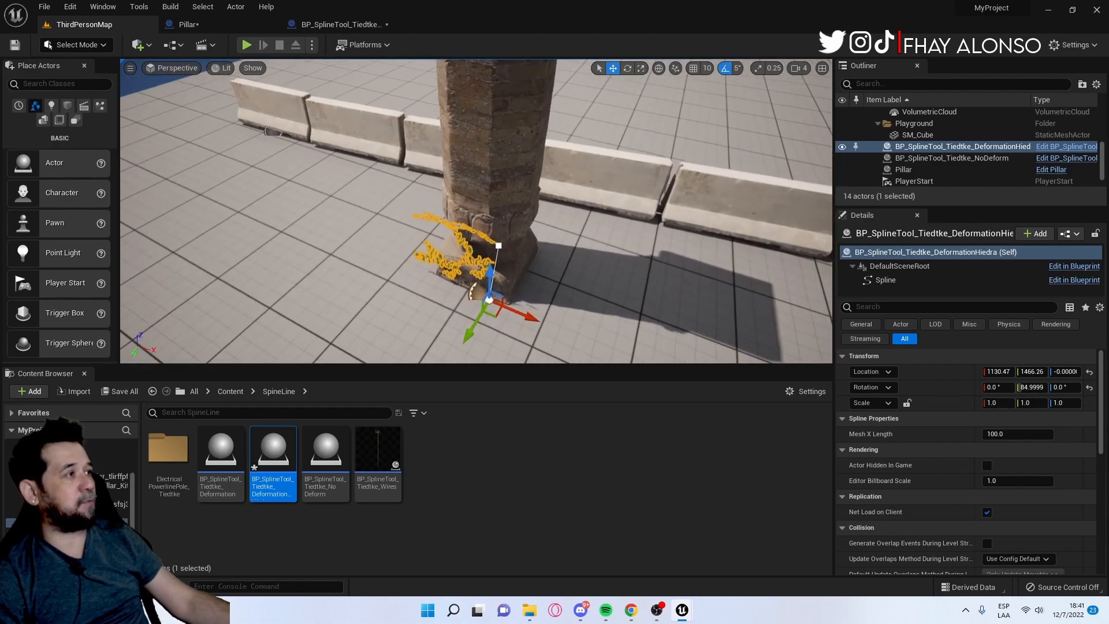
scroll(479, 214, "up", 2)
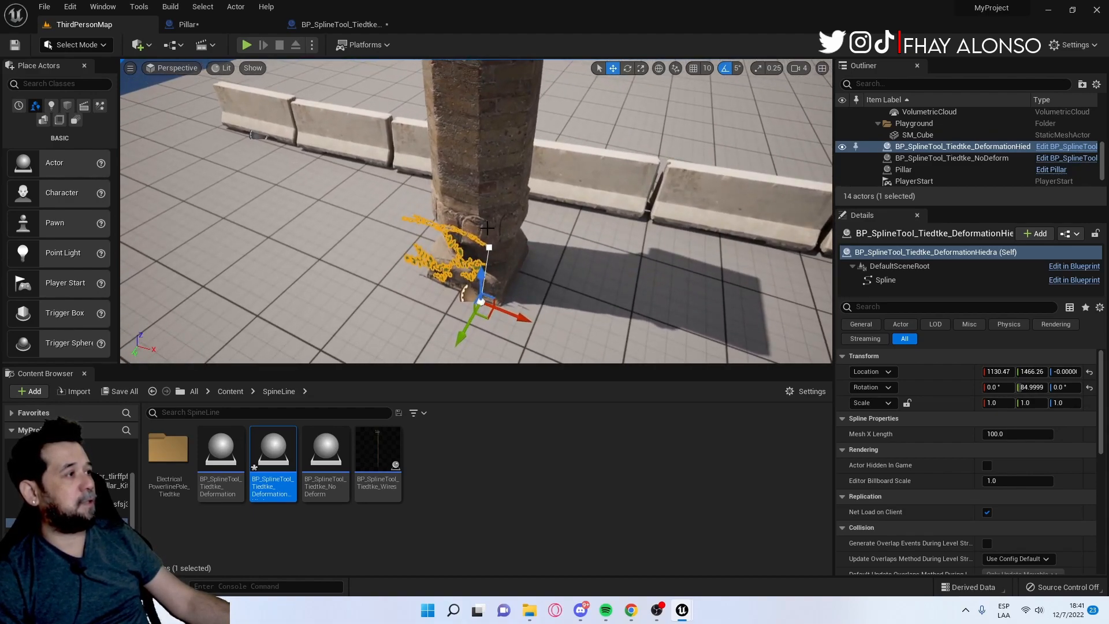
Pull the ivy spline's end point up the pillar and extend the spline with further points curving around the shaft
left_click(488, 248)
left_click_drag(489, 247, 495, 71)
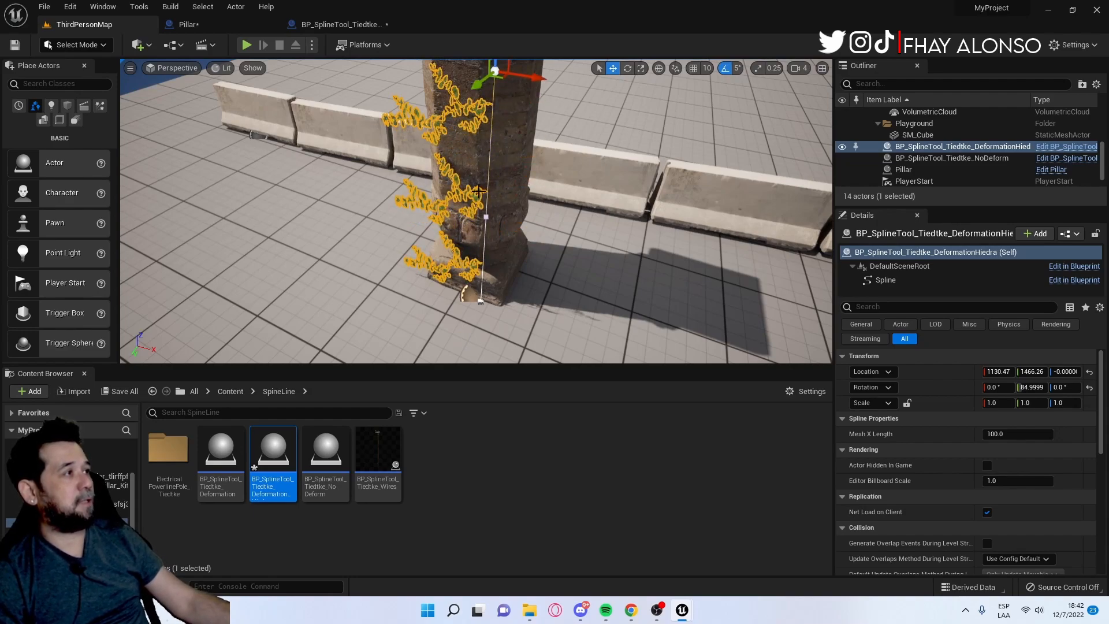
right_click_drag(476, 196, 528, 194)
left_click_drag(525, 184, 641, 120)
left_click_drag(571, 211, 587, 185)
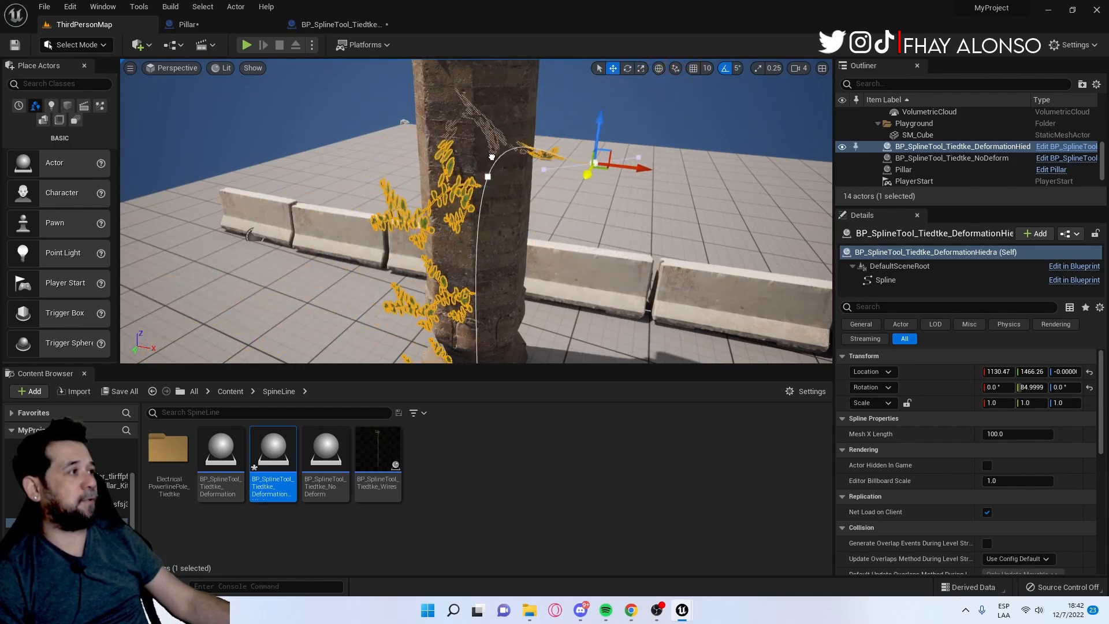
mouse_move(492, 156)
right_mouse_down()
mouse_move(540, 159)
mouse_move(473, 153)
right_mouse_up()
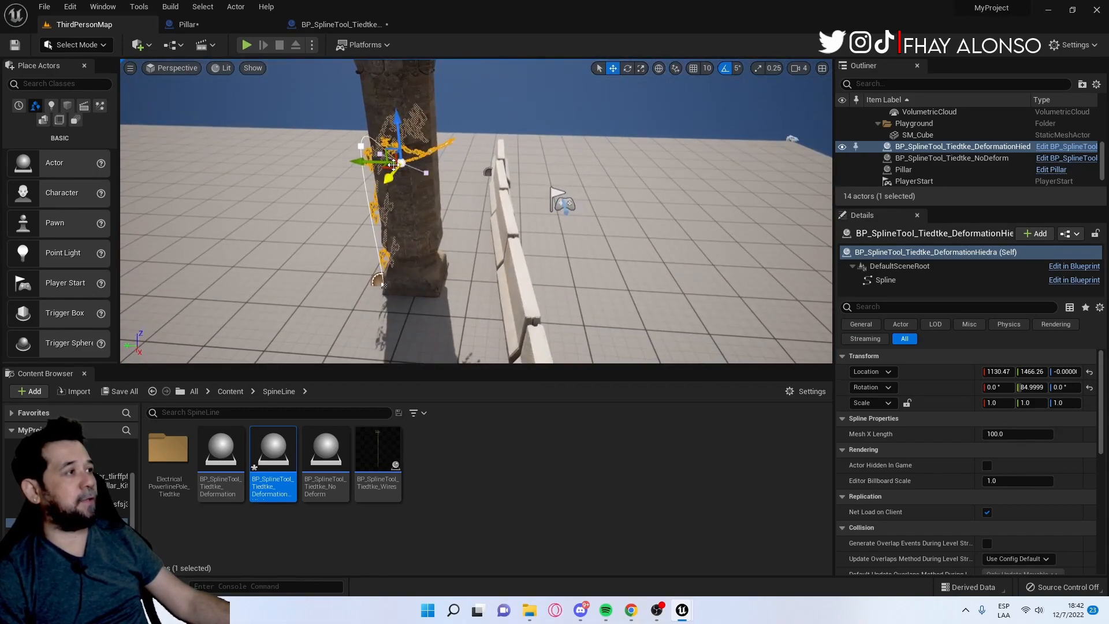
right_click_drag(370, 162, 634, 150)
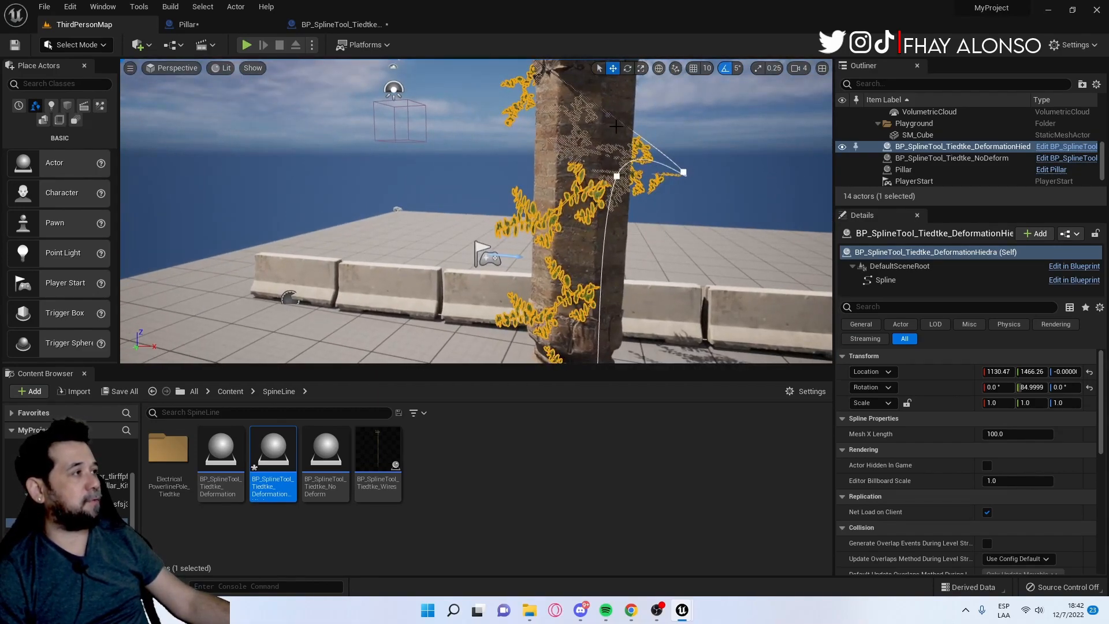
Play the level and run the character around the pillar to examine the ivy and barriers, ending the play session
left_click(247, 44)
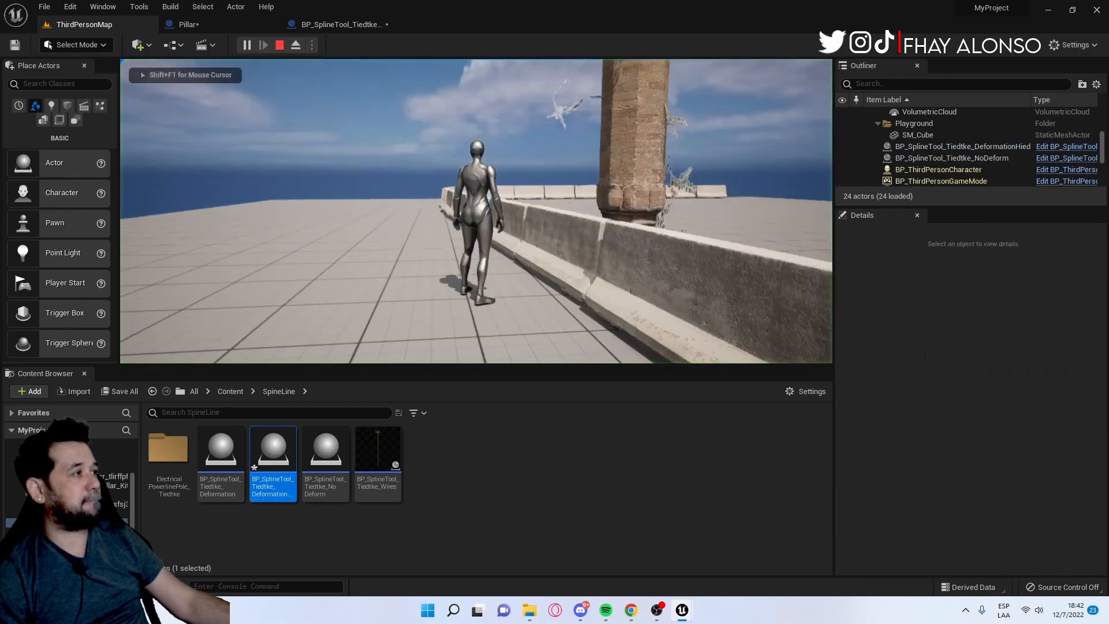
key("a")
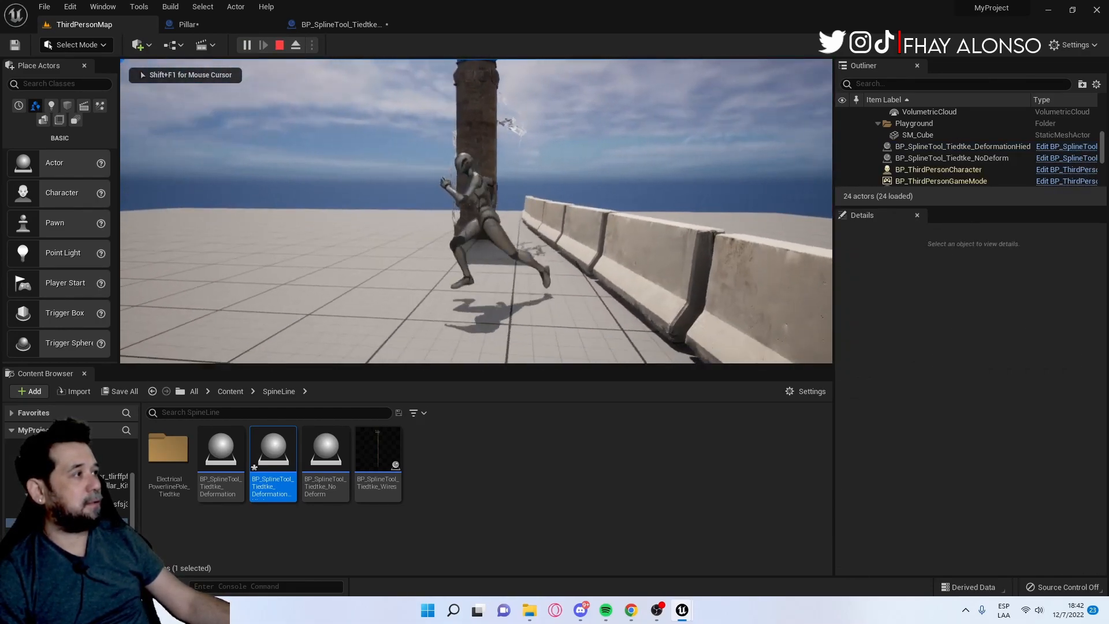
key("w")
key("a")
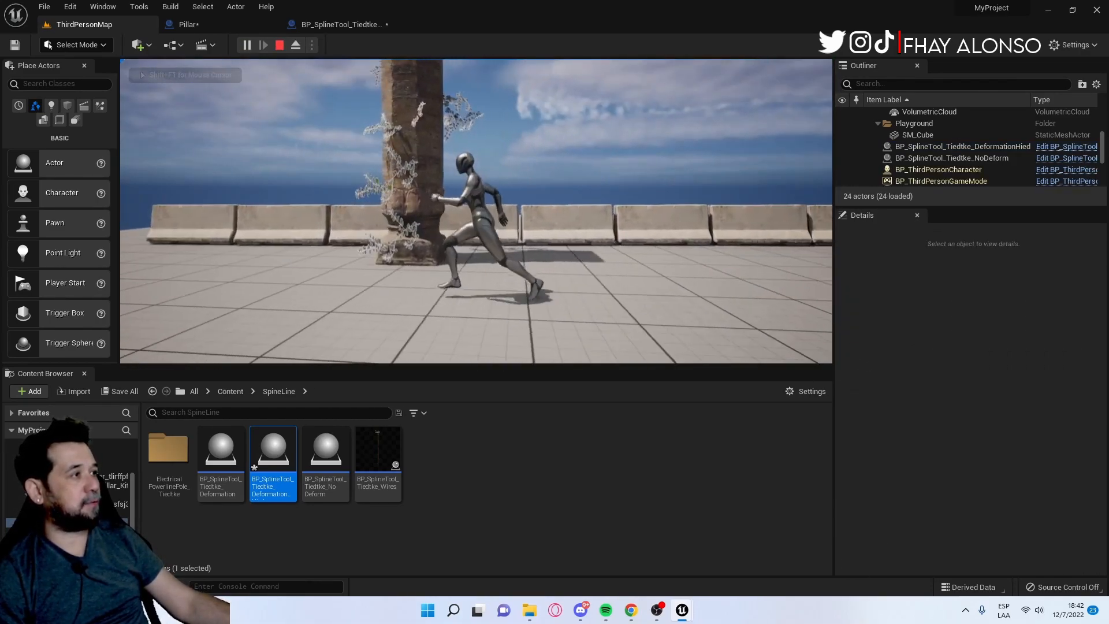
key("w")
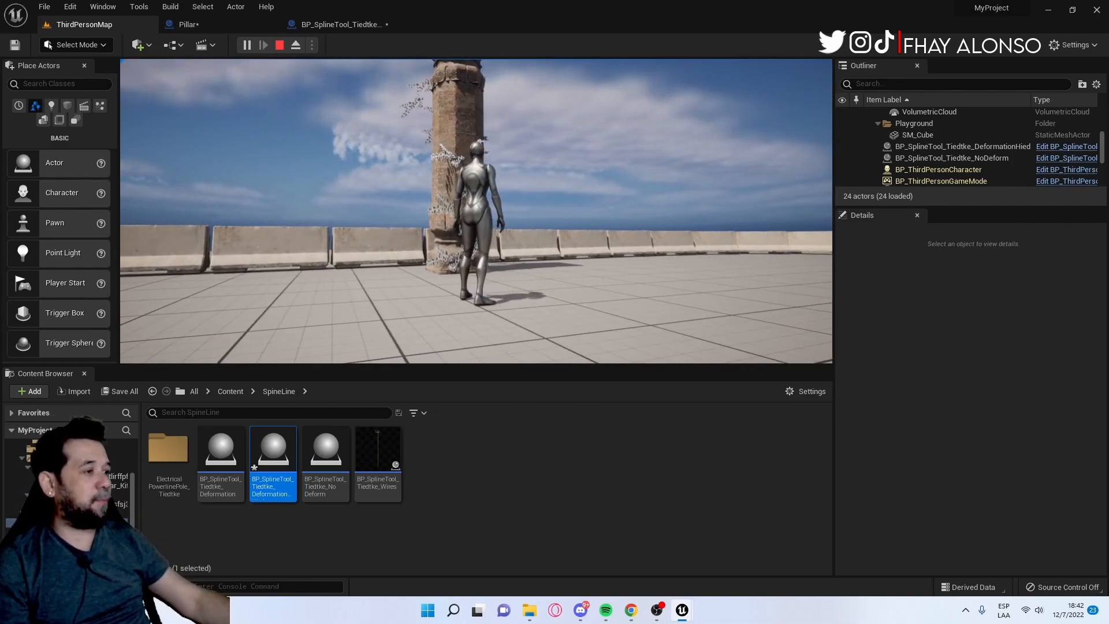
key("Escape")
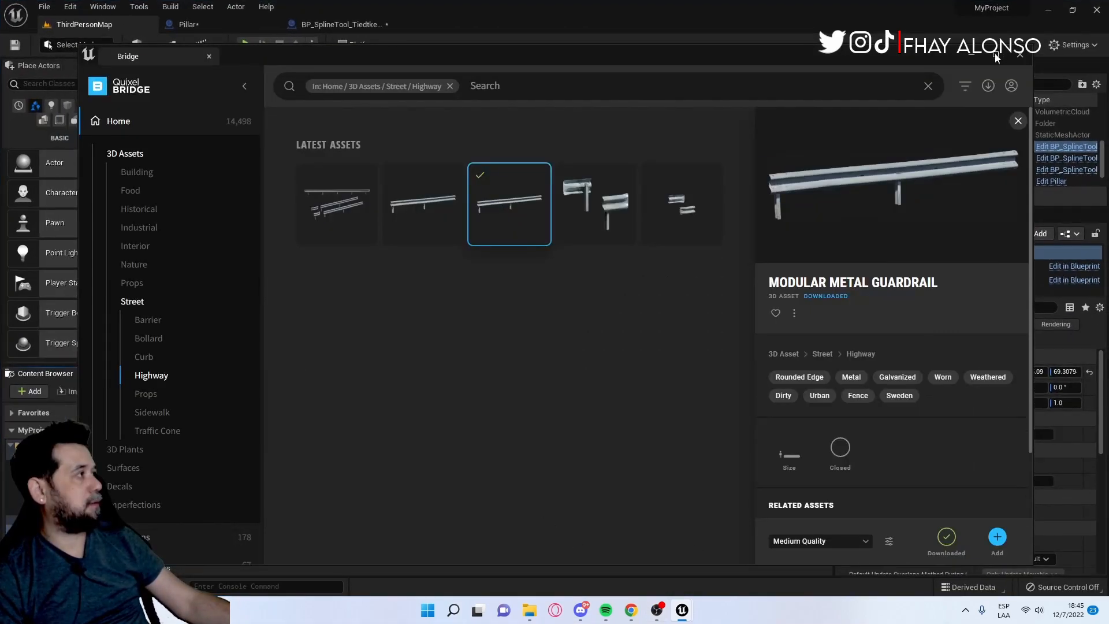
Assign the Modular_Metal_Guardrail static mesh to the Add Spline Mesh Component node of BP_SplineTool_Tiedtke_Deformation
left_click(995, 56)
left_click(1036, 13)
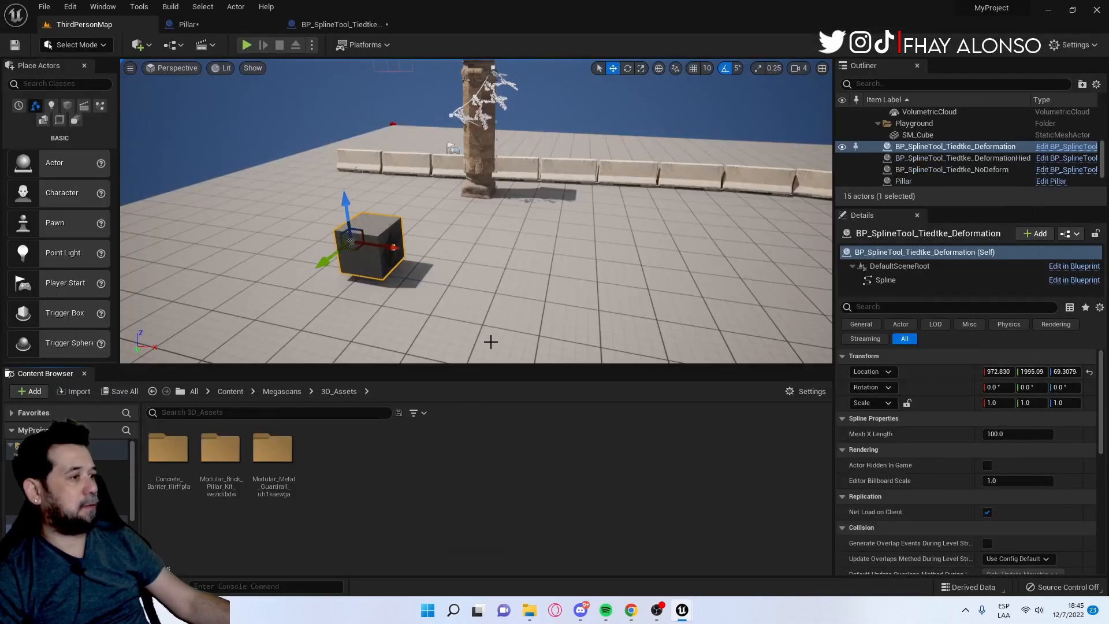
double_click(273, 453)
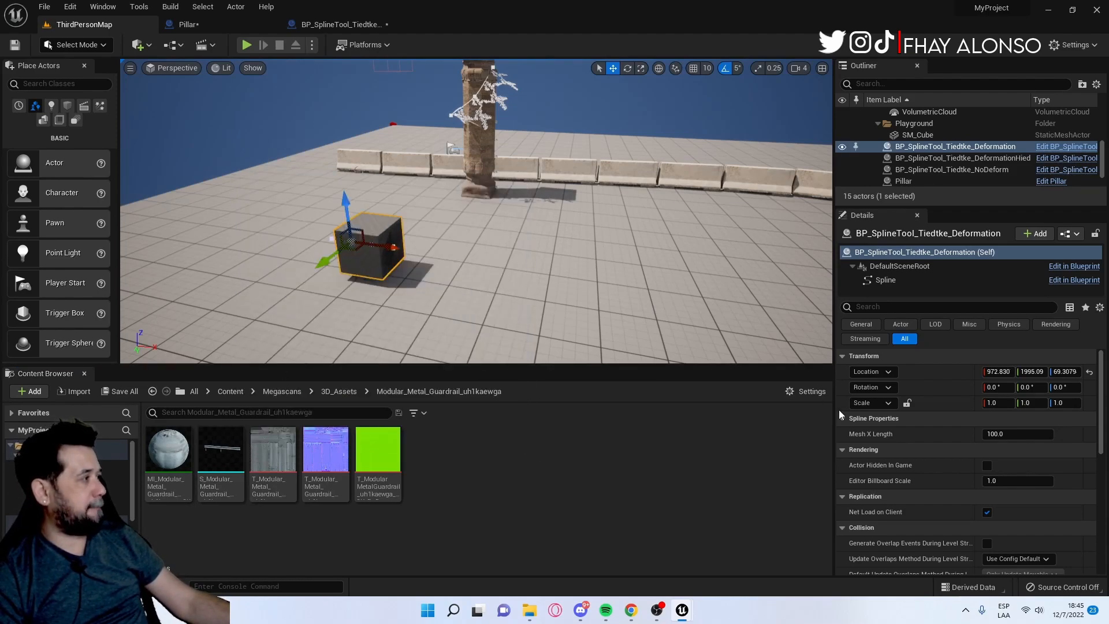
left_click(1082, 267)
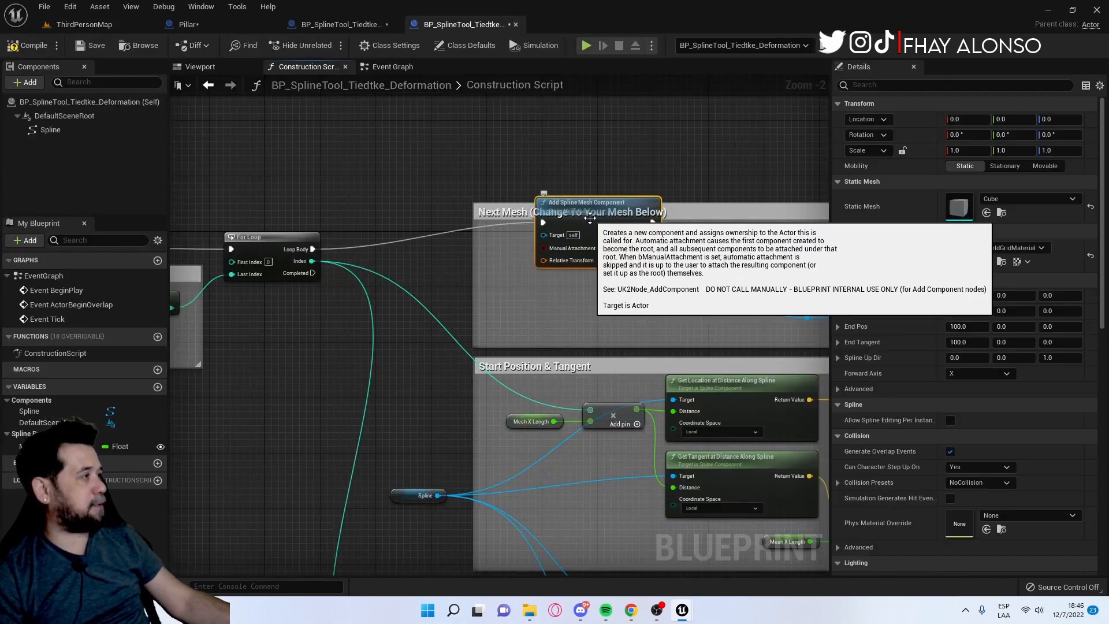
left_click(1001, 197)
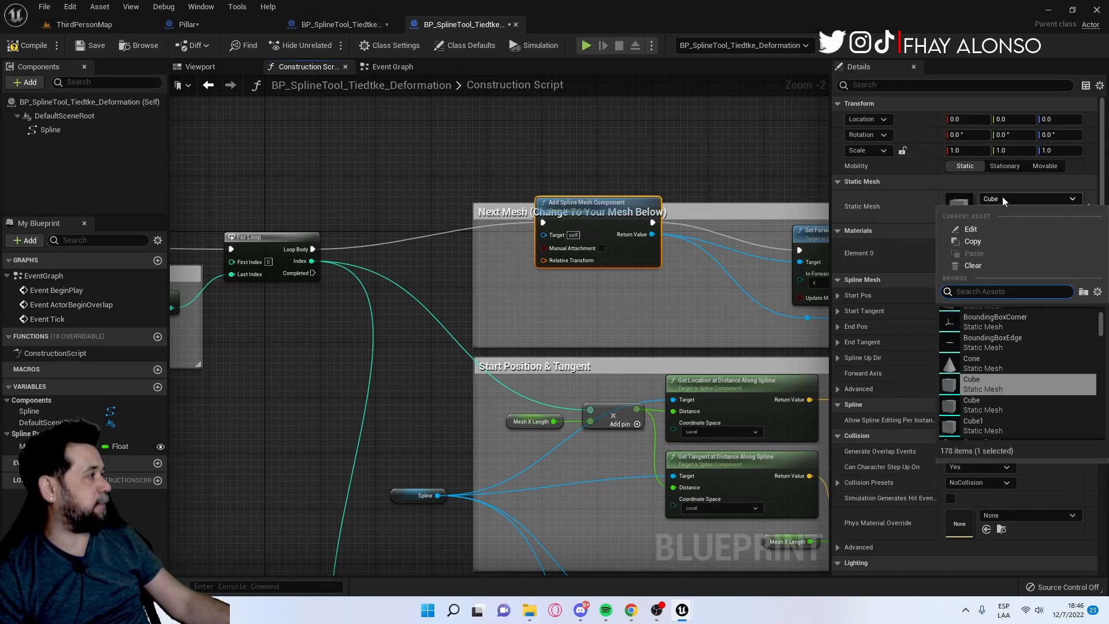
left_click(84, 24)
left_click(456, 24)
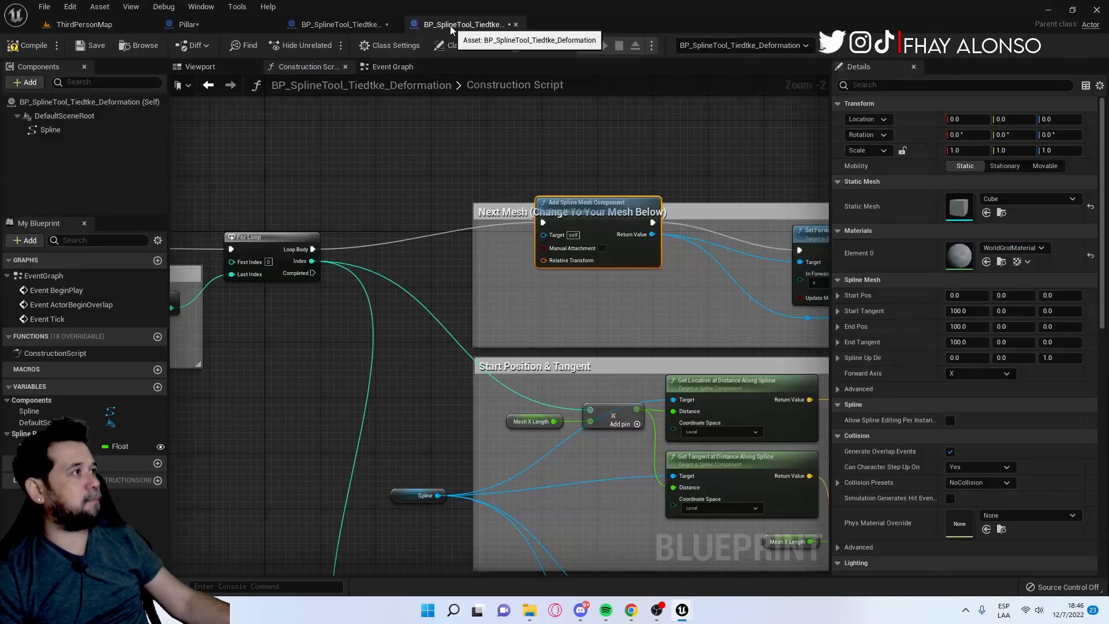
left_click(987, 212)
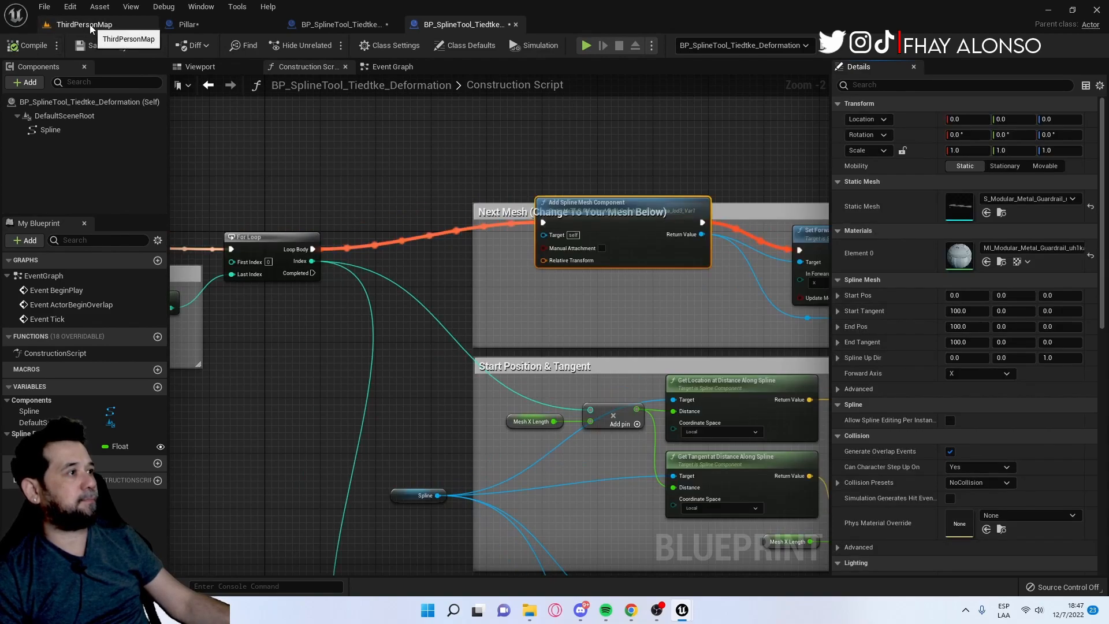
Lower the guardrail spline actor in ThirdPersonMap toward the floor, to a Z location of about 17.1
left_click(89, 24)
right_click_drag(476, 212, 457, 231)
key("w")
left_click_drag(348, 207, 365, 298)
right_click_drag(294, 168, 307, 228)
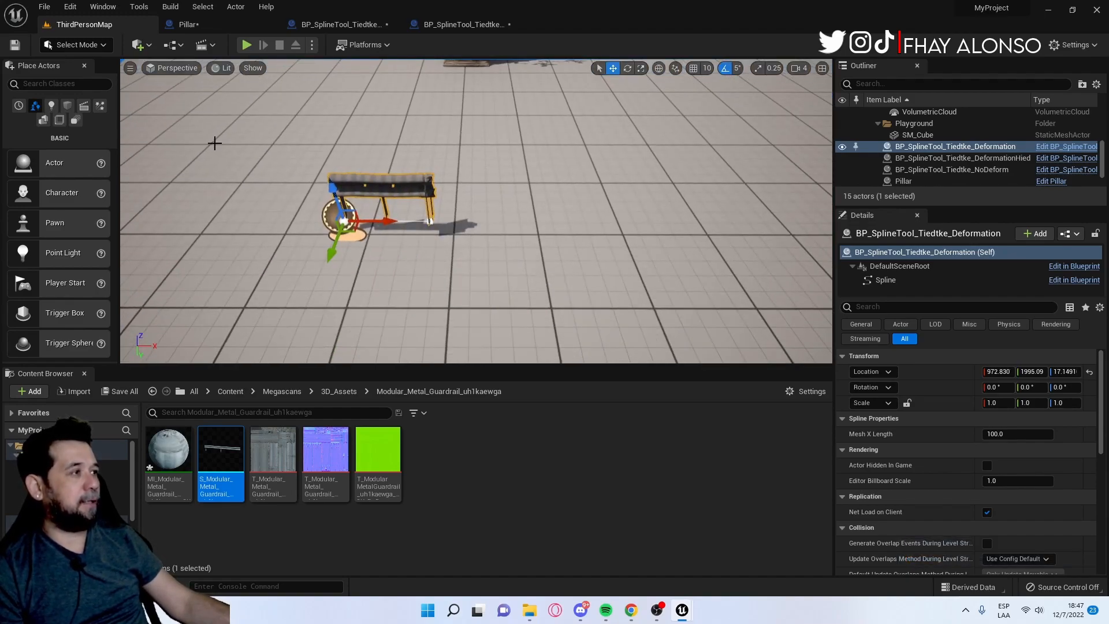
Try extending the guardrail spline by moving its end point along X, and undo the move and the point selection
left_click(434, 222)
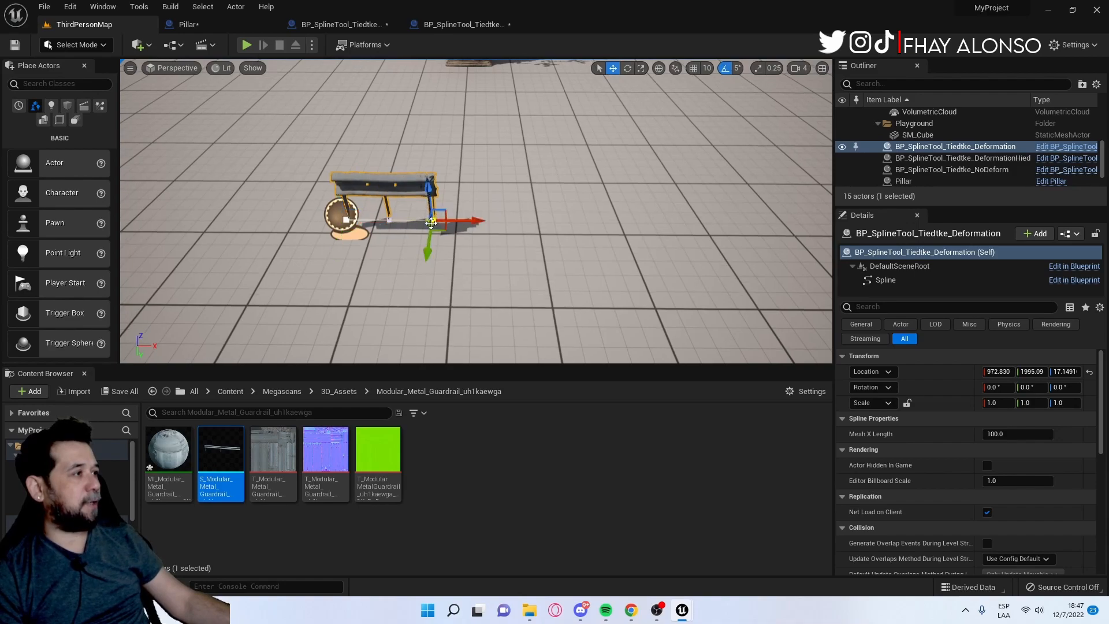
left_click_drag(474, 219, 749, 211)
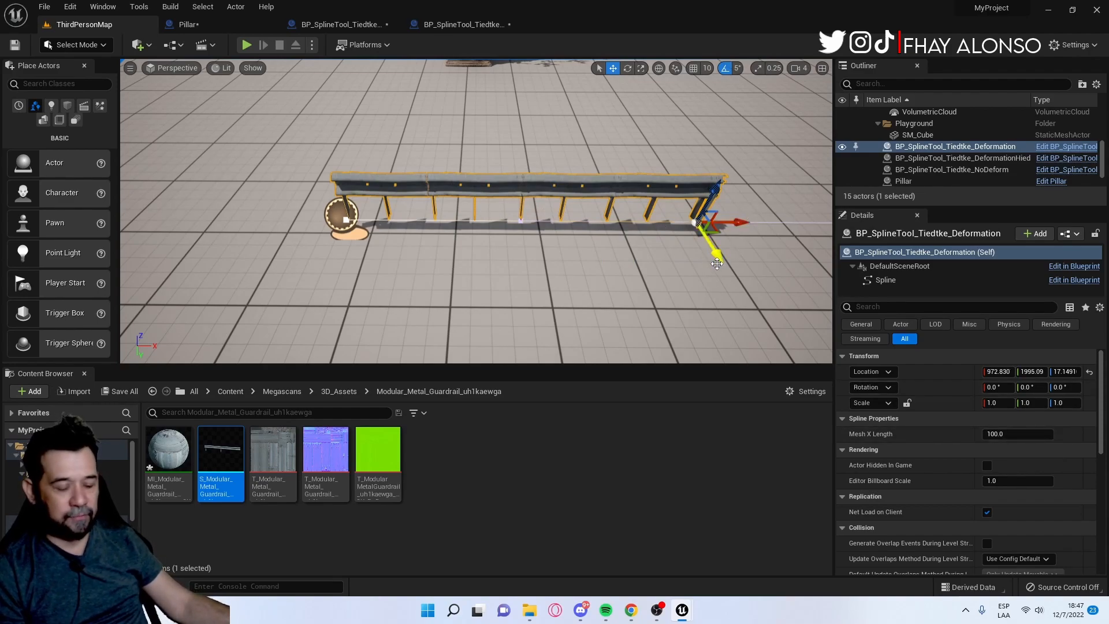
key("ctrl+z")
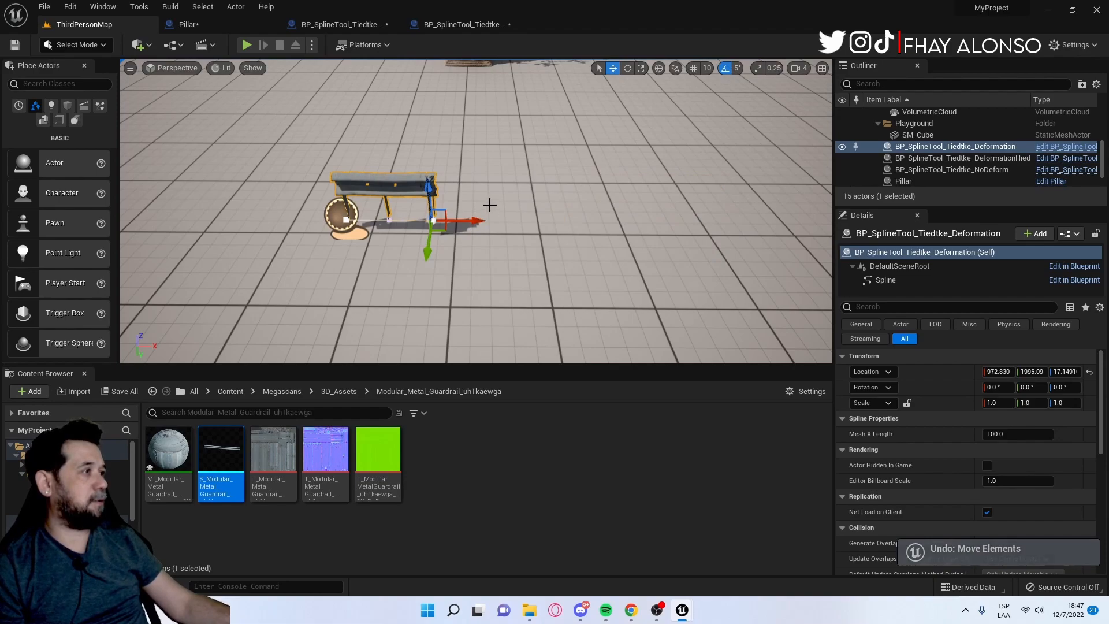
key("ctrl+z")
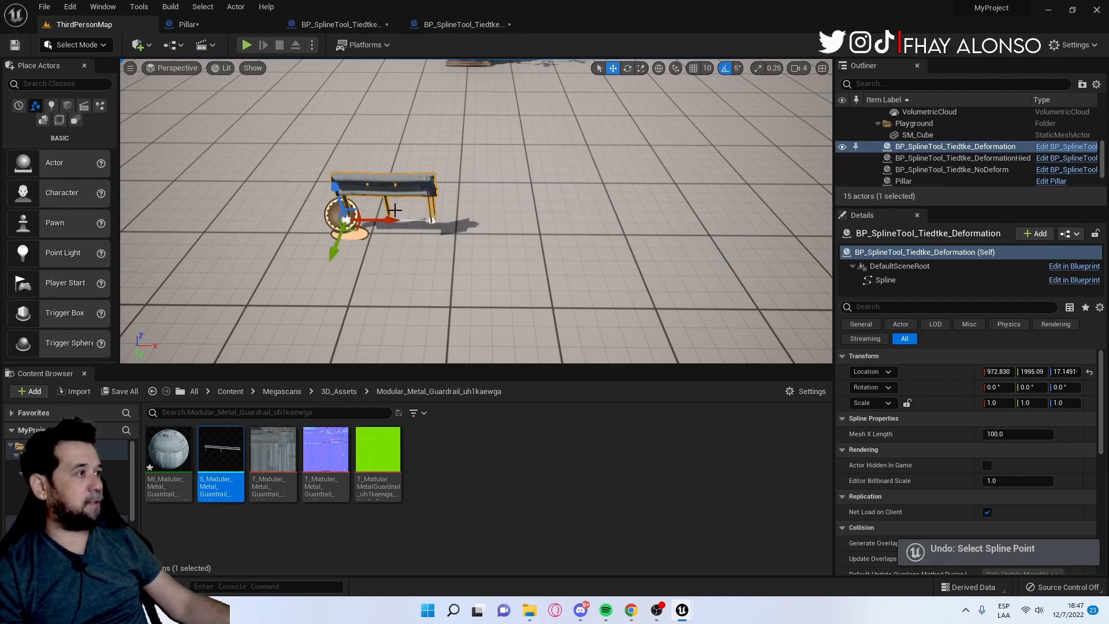
Set the guardrail spline actor's Mesh X Length to 20
left_click_drag(994, 434, 1015, 434)
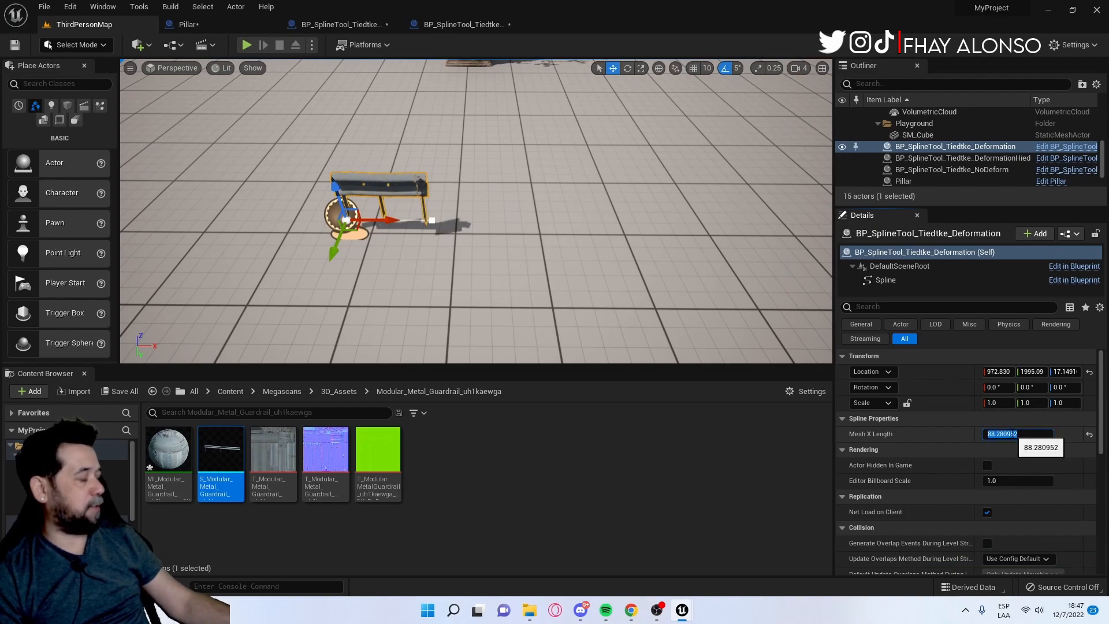
type("20")
key("Return")
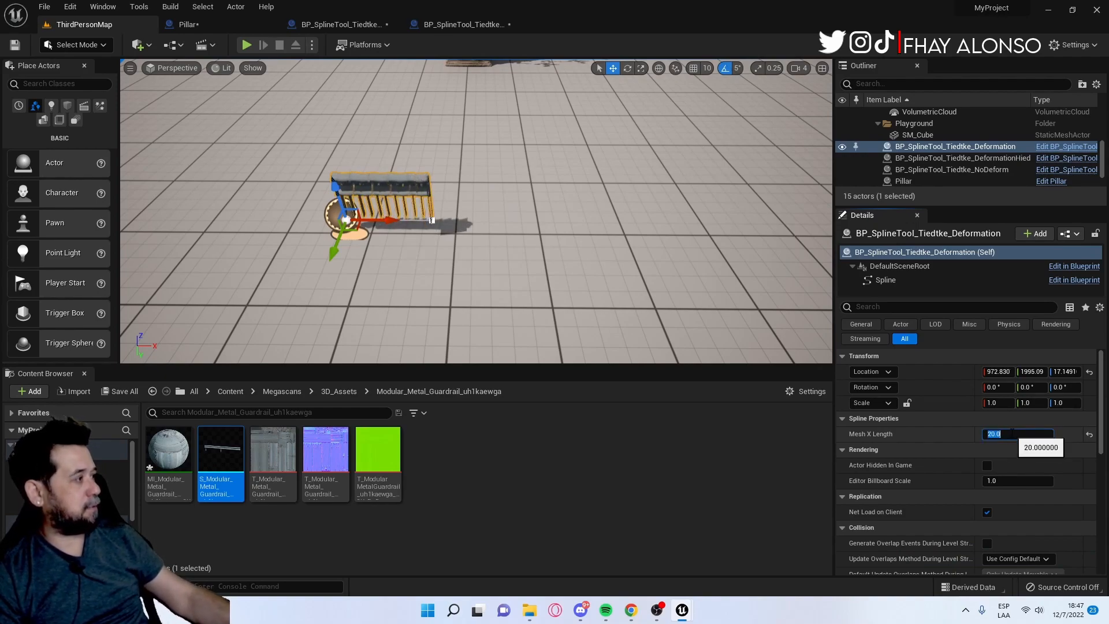
Set the guardrail spline actor's Mesh X Length to 100 and extend the spline by moving its end point along X
key("Return")
right_click_drag(373, 187, 396, 186)
left_click(396, 215)
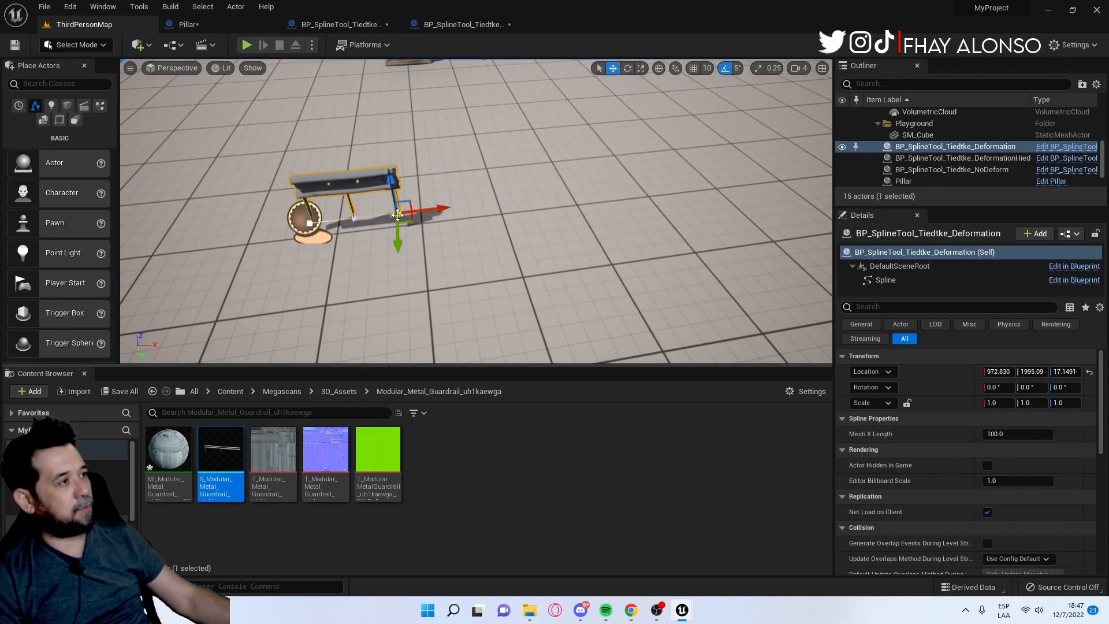
left_click_drag(451, 208, 670, 228)
Move the guardrail spline's end point farther out across the floor in the XY plane to lengthen the curved rail
key("e")
mouse_move(547, 237)
right_mouse_down()
mouse_move(595, 229)
mouse_move(546, 237)
right_mouse_up()
key("s")
key("w")
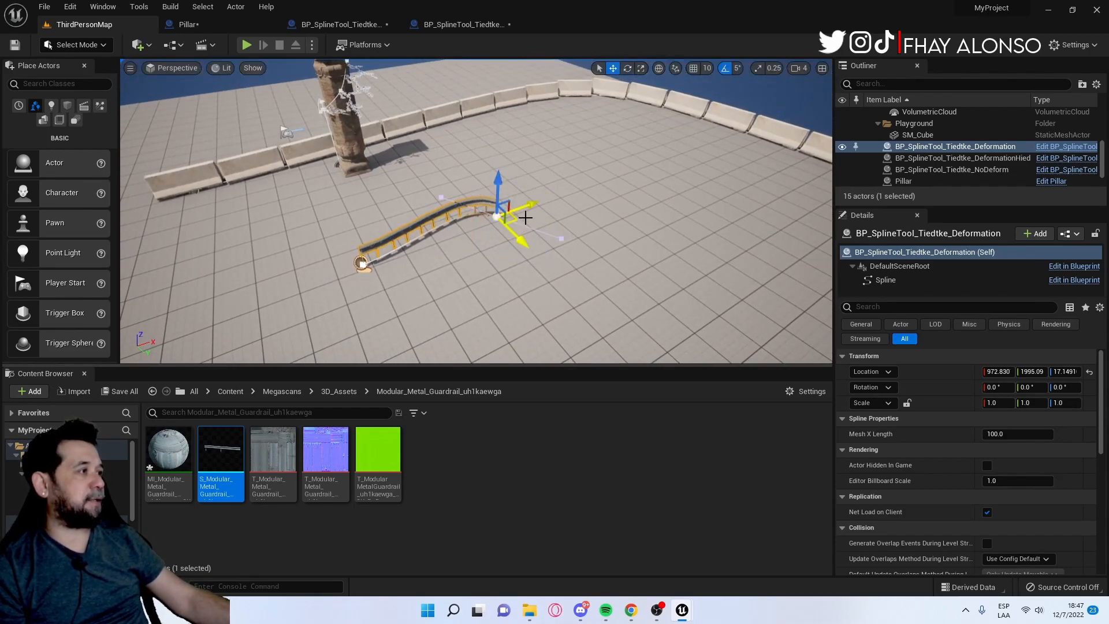
left_click_drag(530, 208, 595, 271)
Examine the bent guardrail from several angles and compare it with the row of concrete barriers
key("e")
right_click_drag(614, 226, 641, 245)
mouse_move(539, 166)
right_mouse_down()
mouse_move(557, 156)
mouse_move(538, 165)
right_mouse_up()
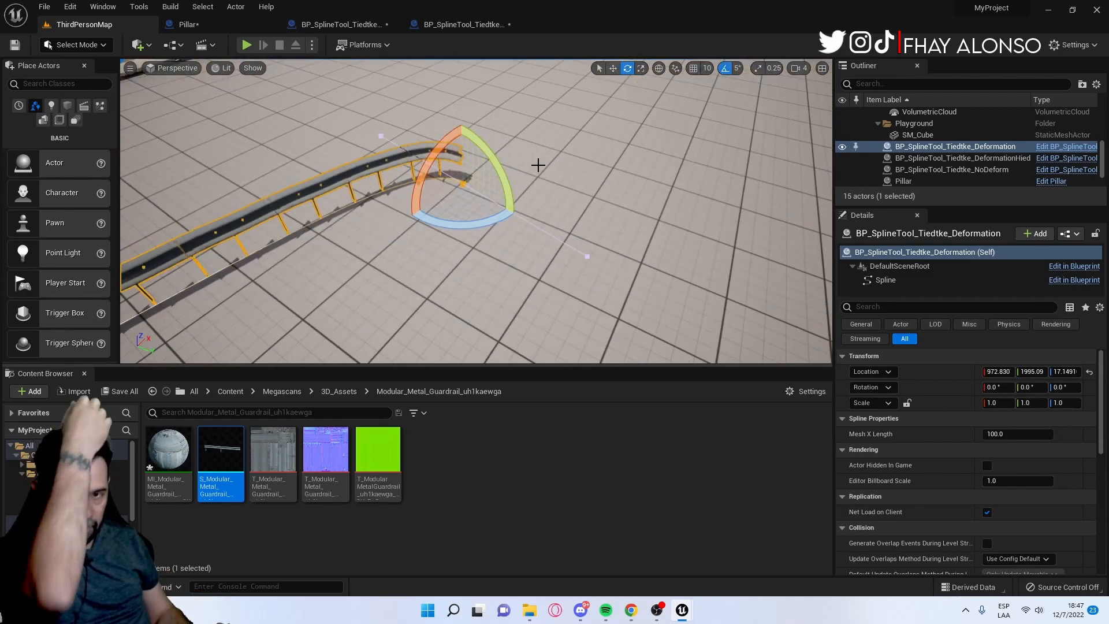
right_click_drag(544, 166, 577, 136)
mouse_move(440, 243)
right_mouse_down()
mouse_move(444, 257)
mouse_move(440, 243)
right_mouse_up()
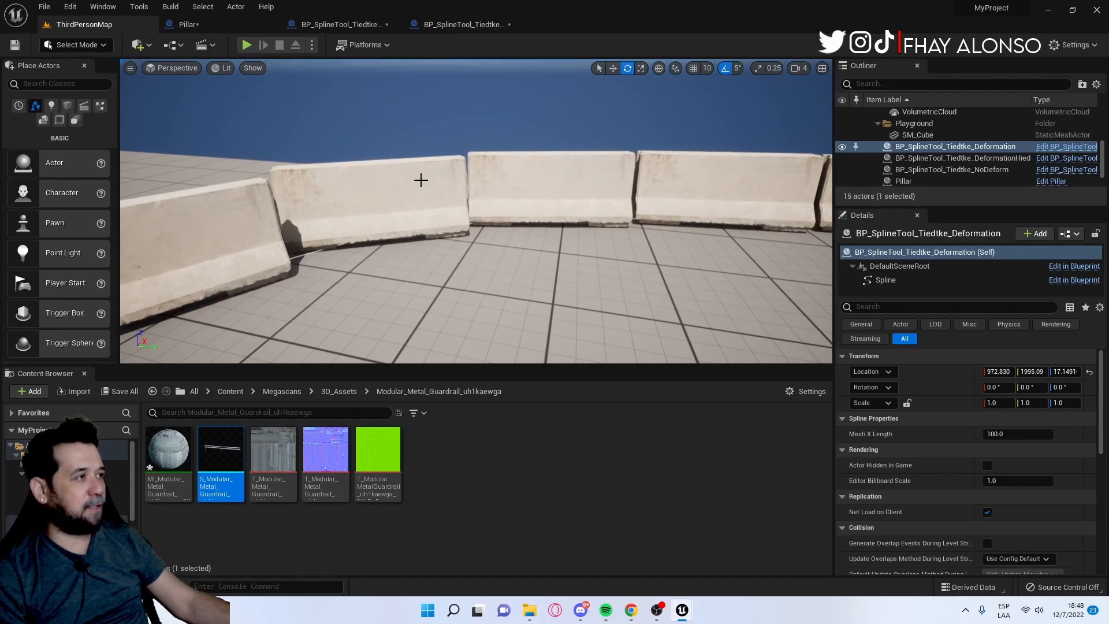
right_click_drag(502, 217, 756, 240)
right_click_drag(347, 234, 387, 244)
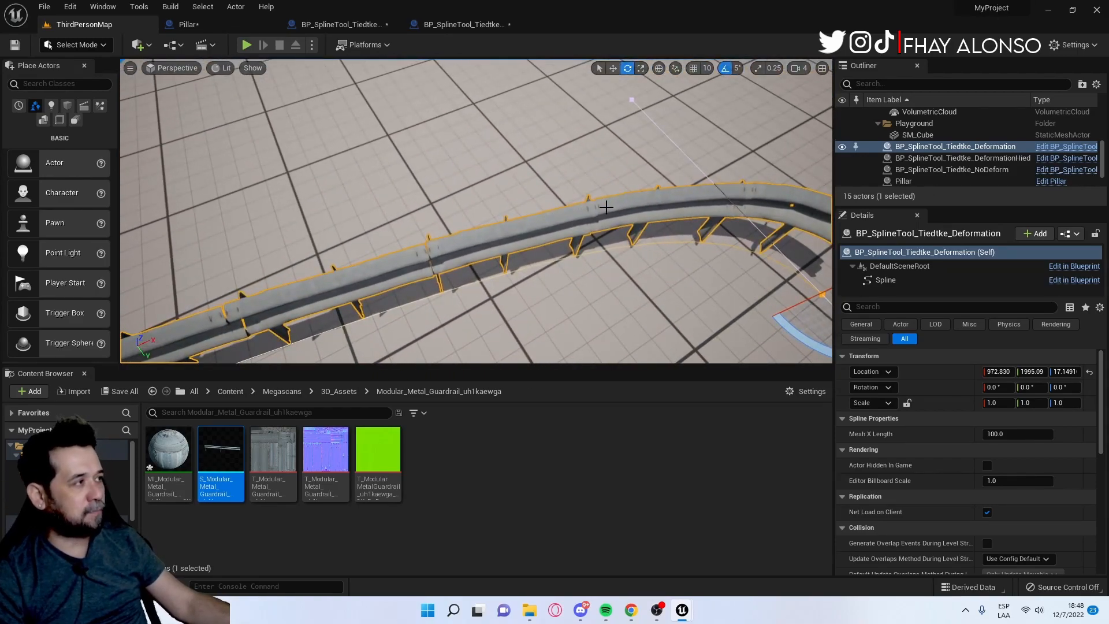
scroll(606, 207, "down", 5)
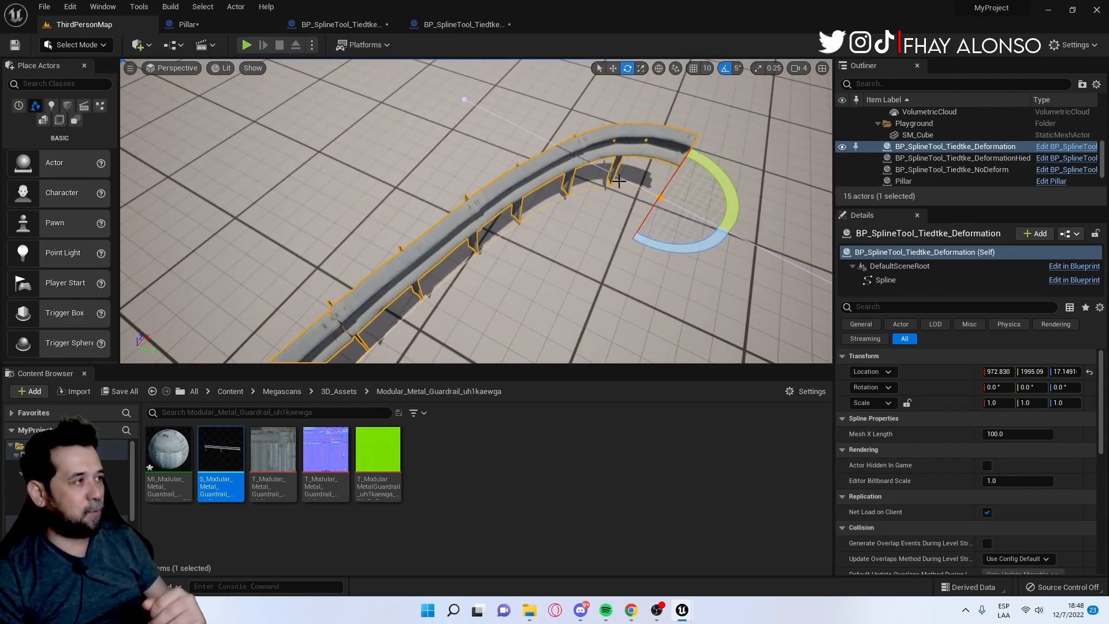
key("w")
scroll(744, 262, "down", 4)
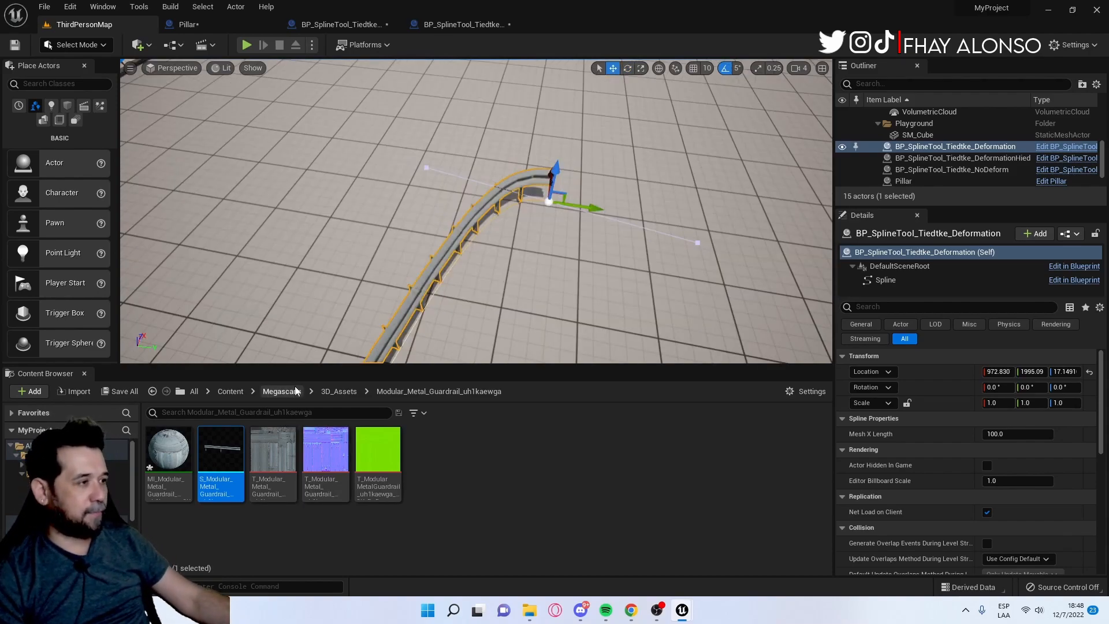
Place BP_SplineTool_Tiedtke_Wires from the SpineLine folder beside the guardrail and raise it to a Z location of about 181.7
left_click(230, 396)
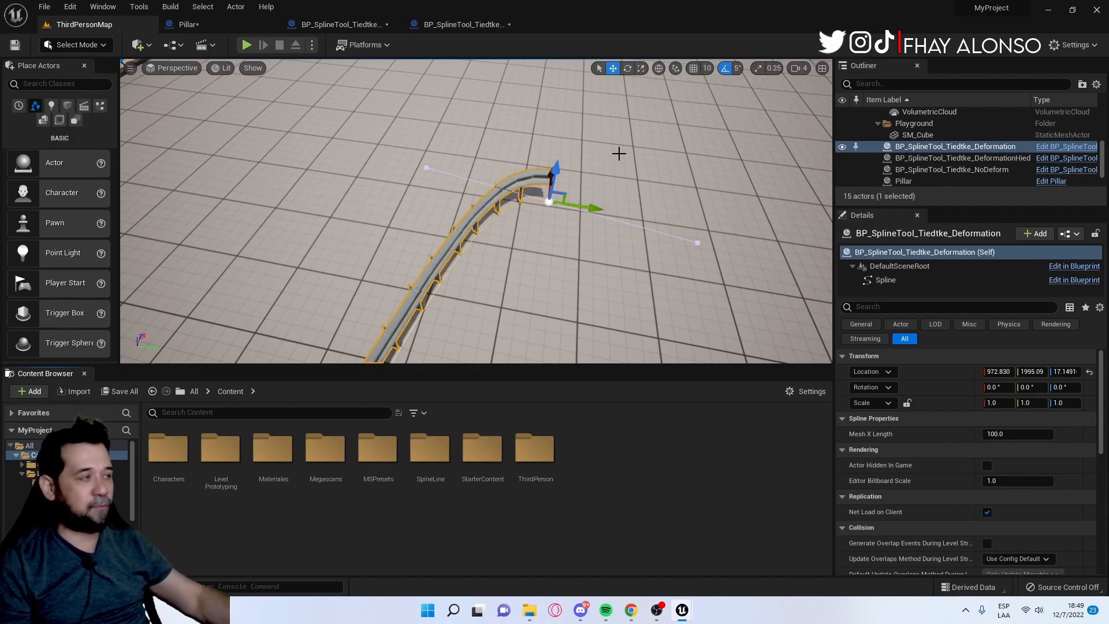
double_click(430, 454)
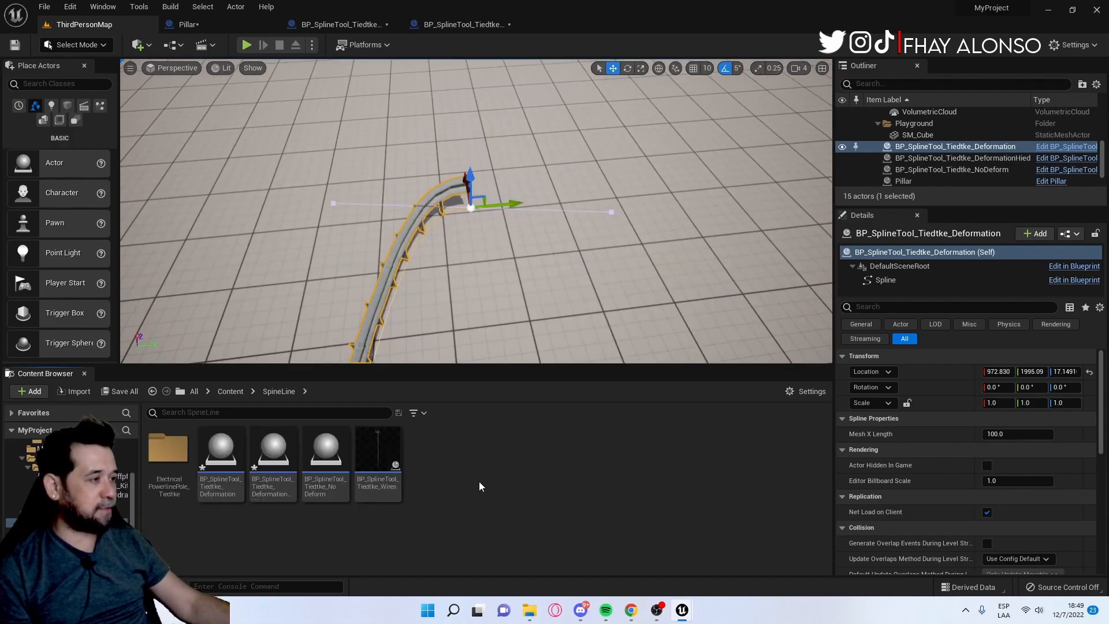
left_click_drag(388, 452, 516, 324)
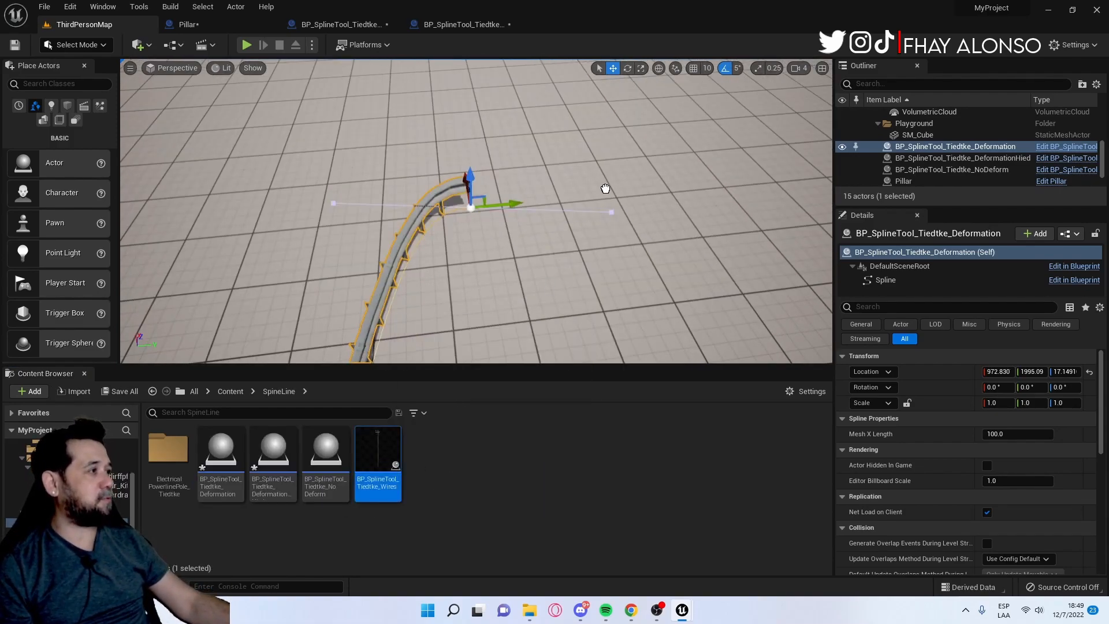
left_click_drag(606, 188, 605, 190)
right_click_drag(604, 190, 479, 223)
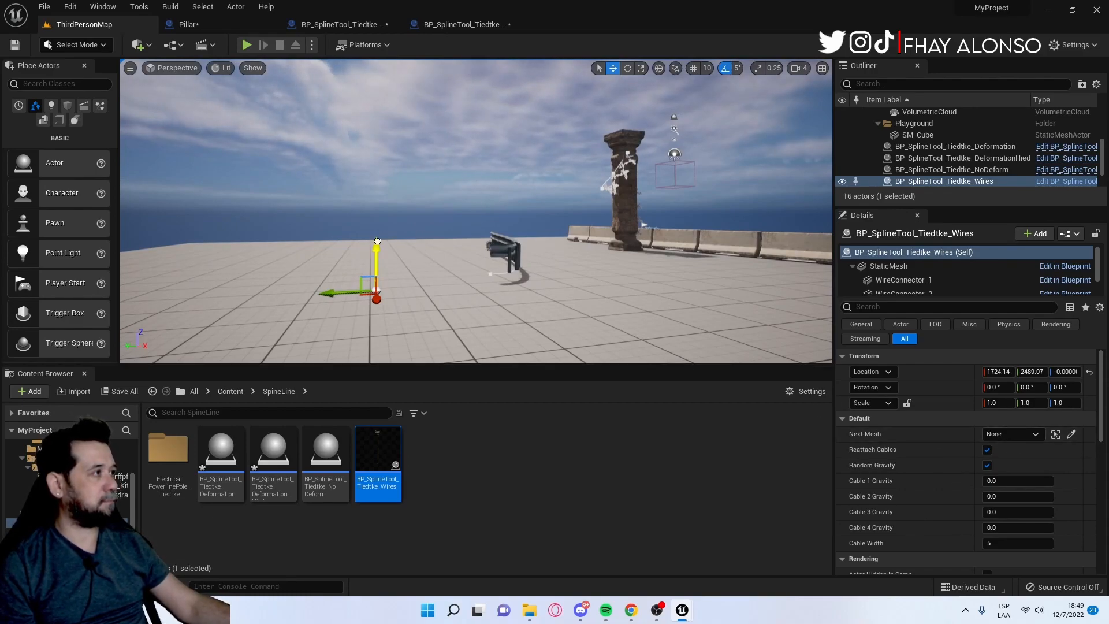
right_click_drag(485, 264, 452, 272)
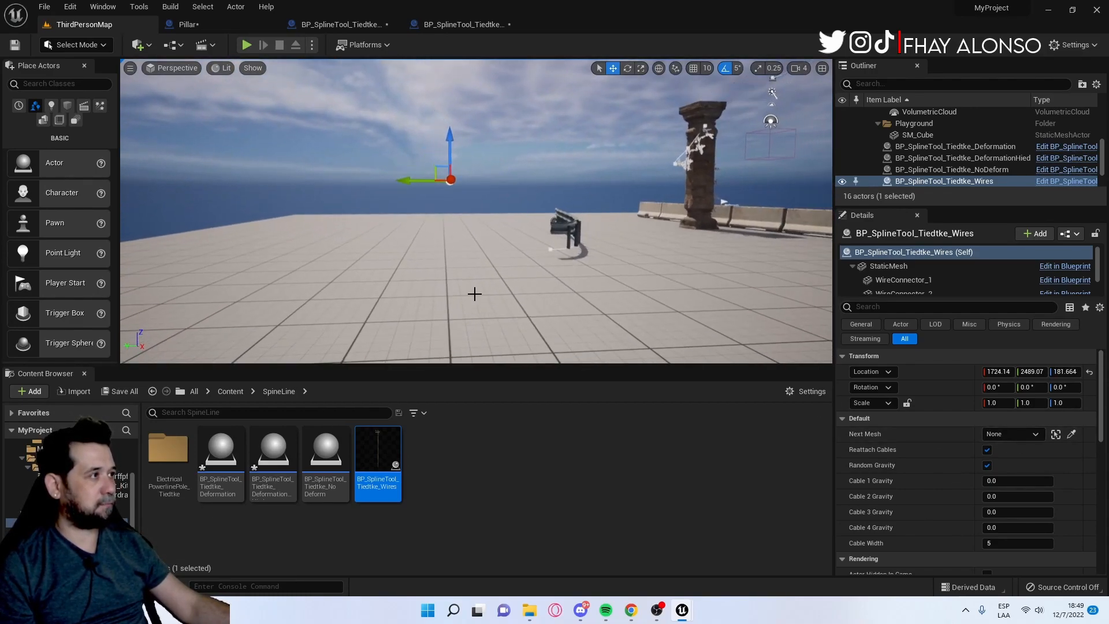
Open the BP_SplineTool_Tiedtke_Wires blueprint in its component view and select the StaticMesh component
double_click(374, 445)
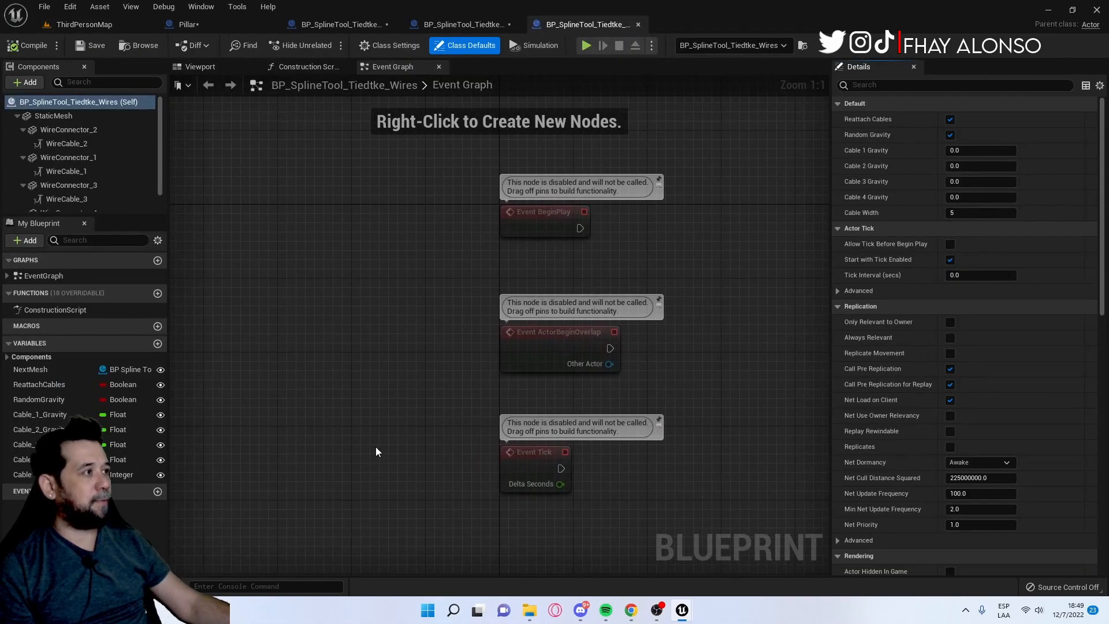
left_click(195, 66)
left_click(55, 117)
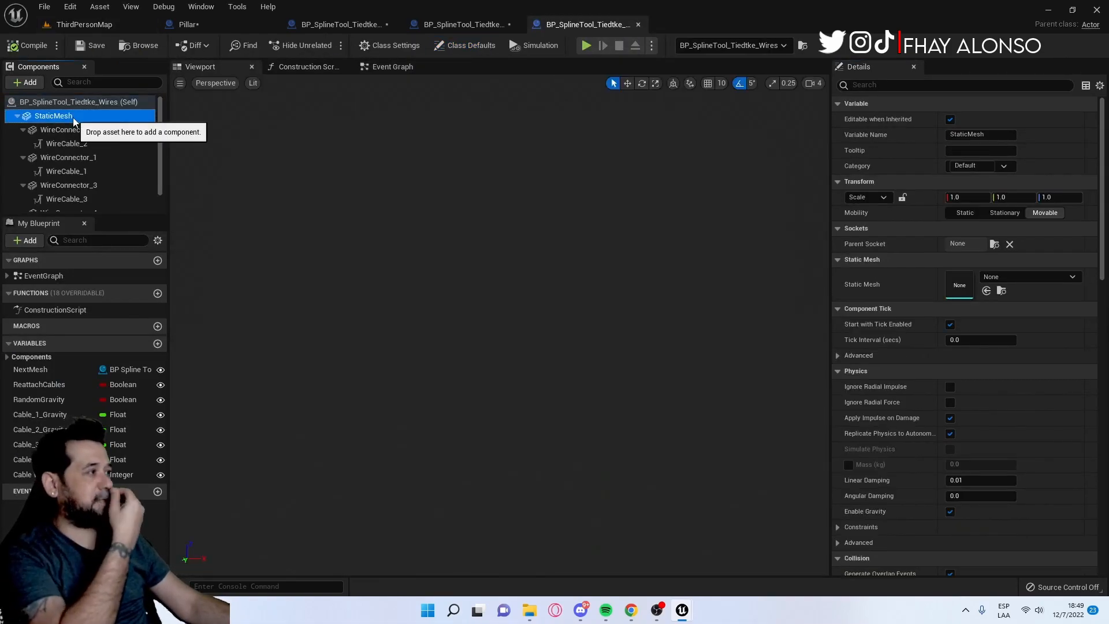
Select the Electrical_Powerline_Pole_Tiedtke mesh in the Mesh folder of ElectricalPowerlinePole_Tiedtke
left_click(84, 25)
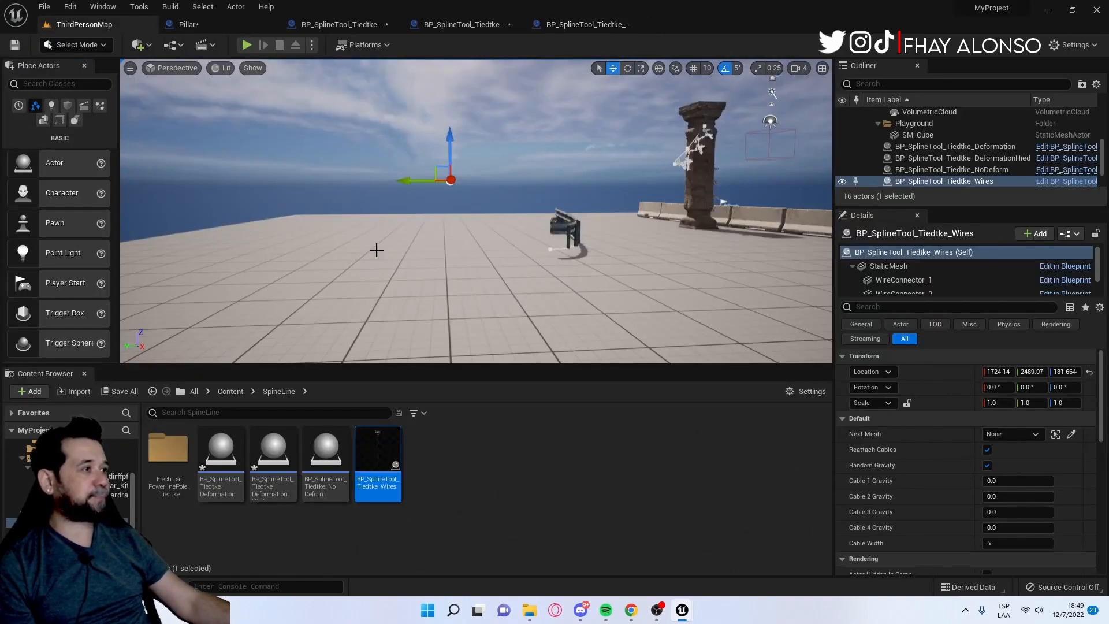
double_click(167, 449)
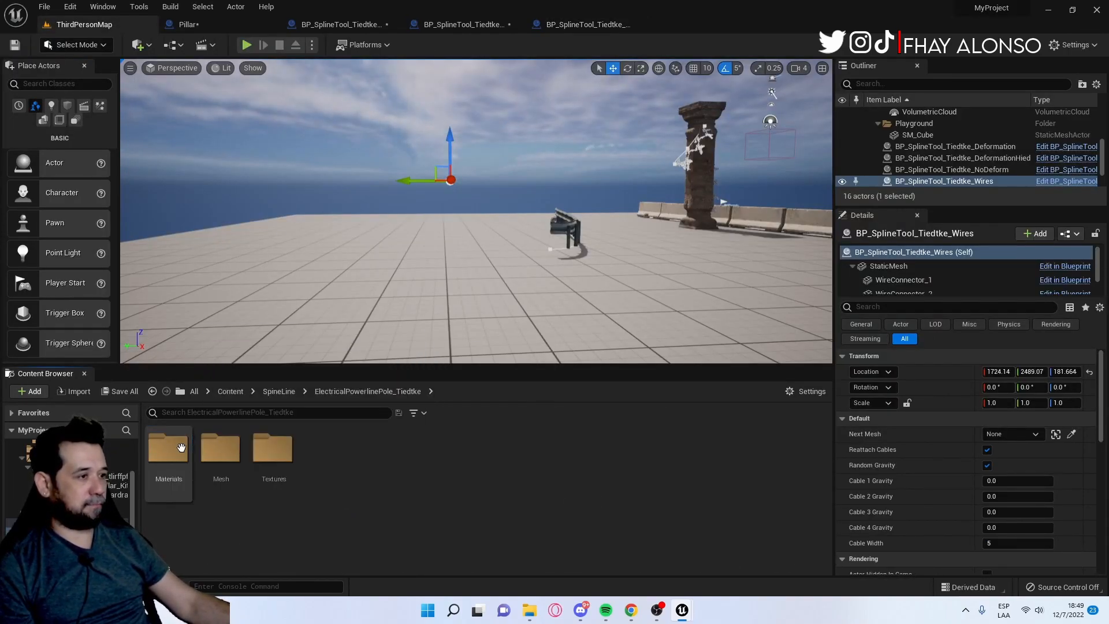
double_click(229, 465)
left_click(180, 447)
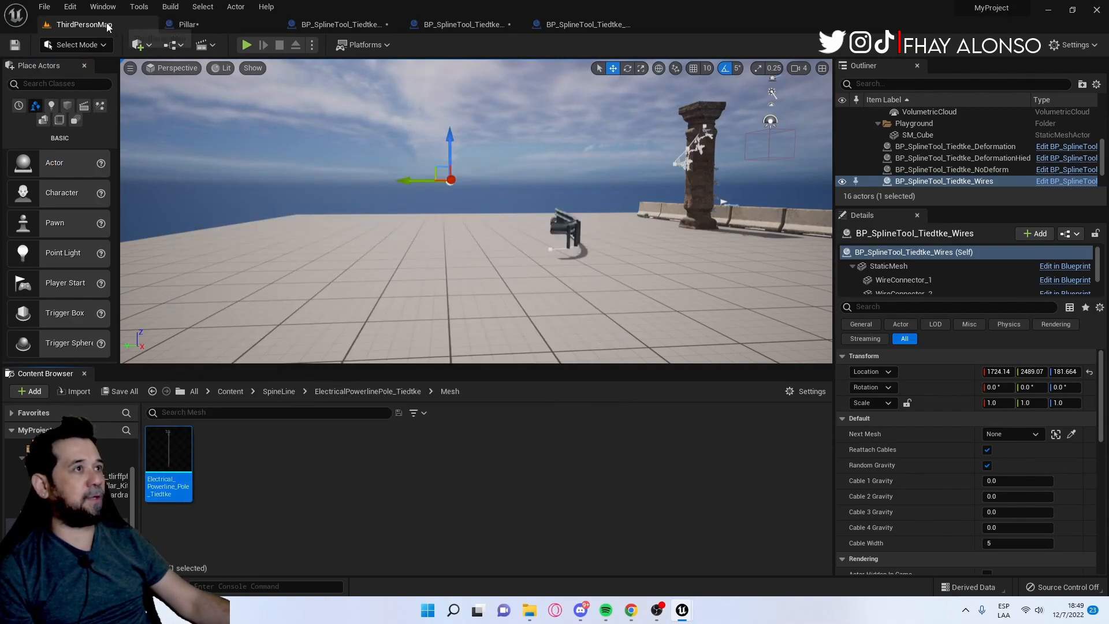
Assign the selected powerline pole mesh to the StaticMesh component of BP_SplineTool_Tiedtke_Wires, compile, and return to ThirdPersonMap
left_click(184, 24)
left_click(81, 24)
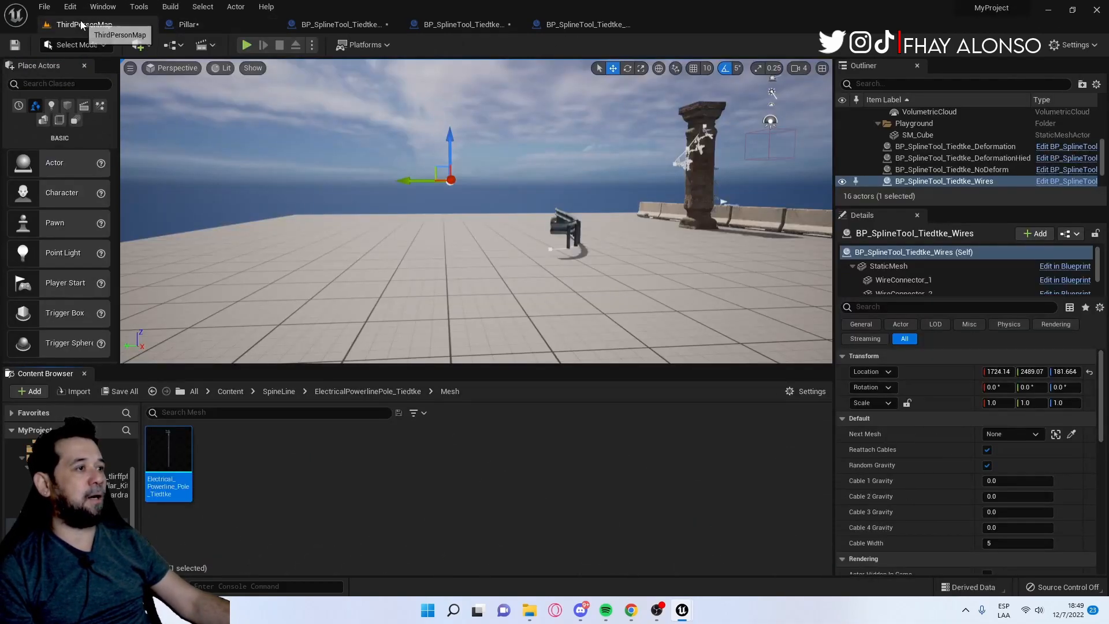
left_click(586, 28)
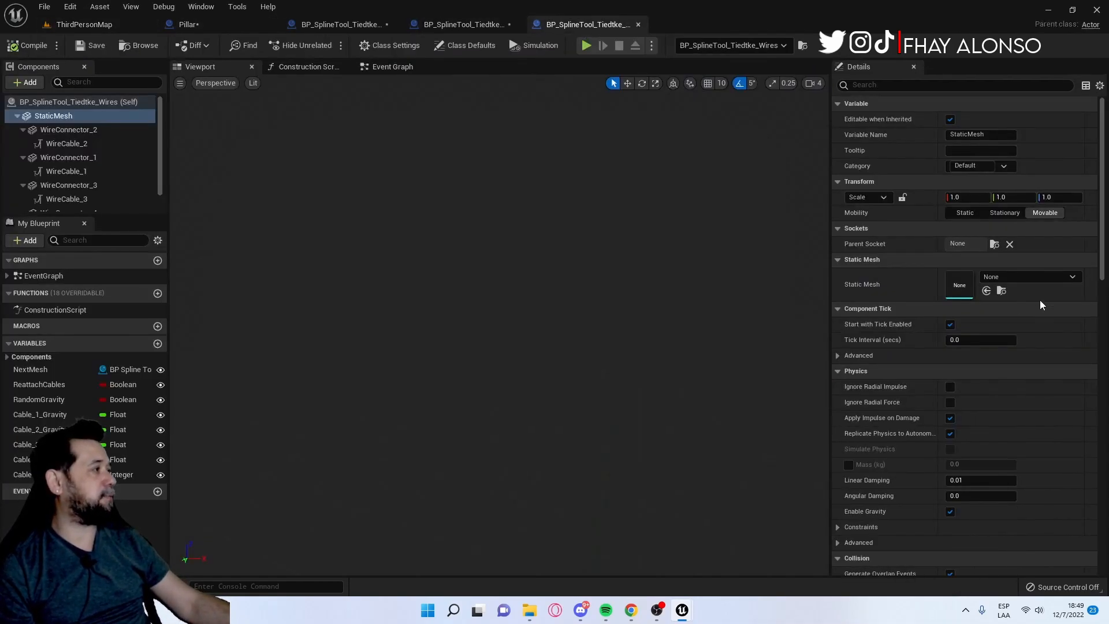
left_click(987, 291)
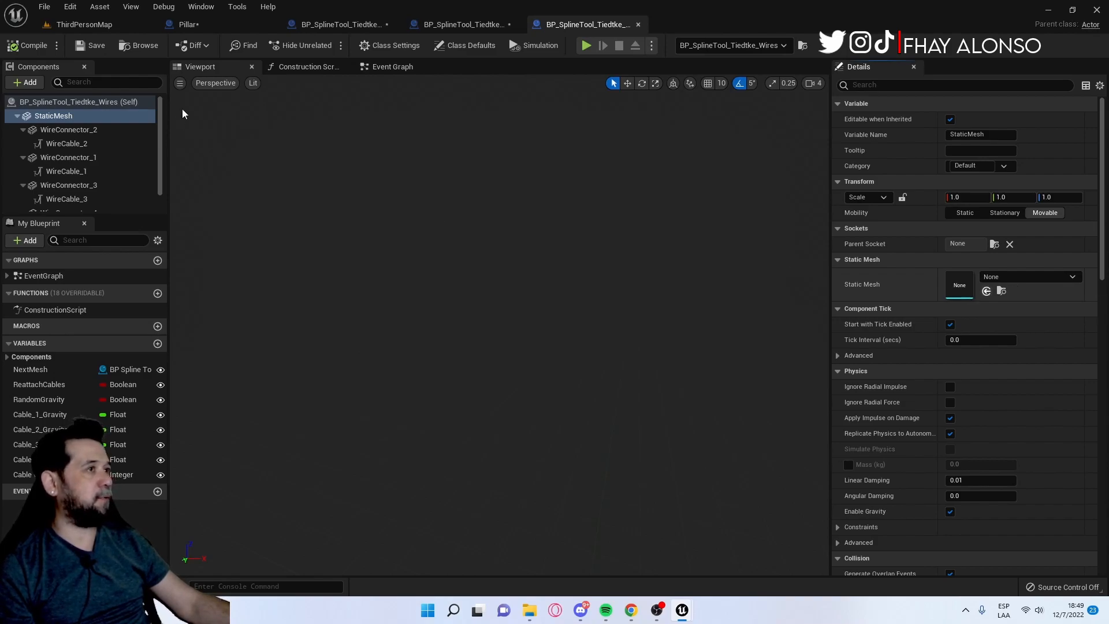
scroll(556, 304, "down", 3)
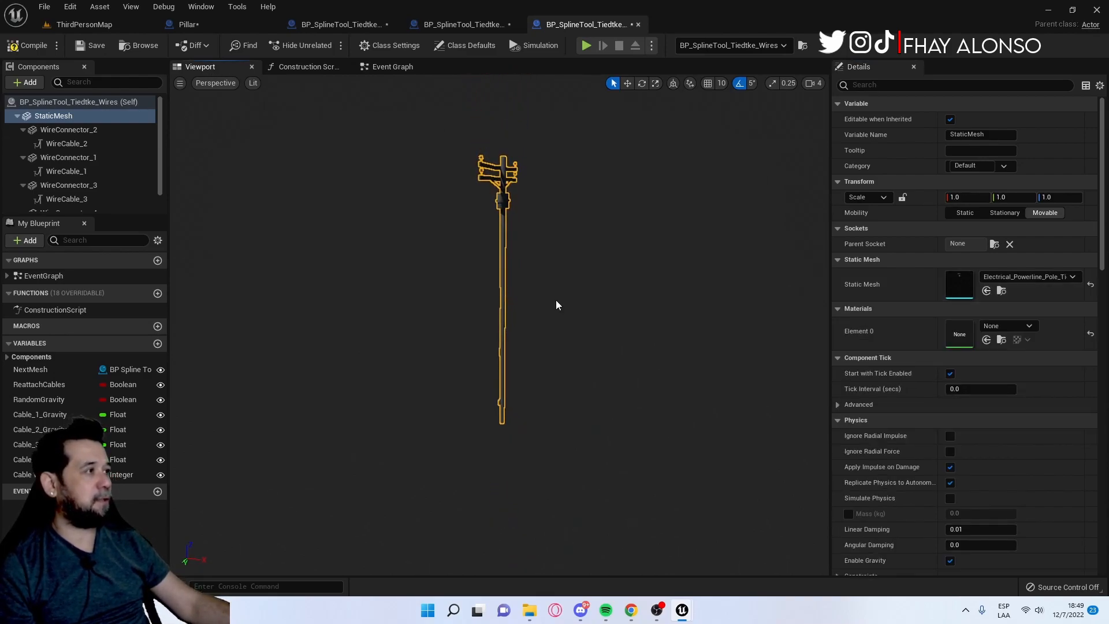
left_click(49, 47)
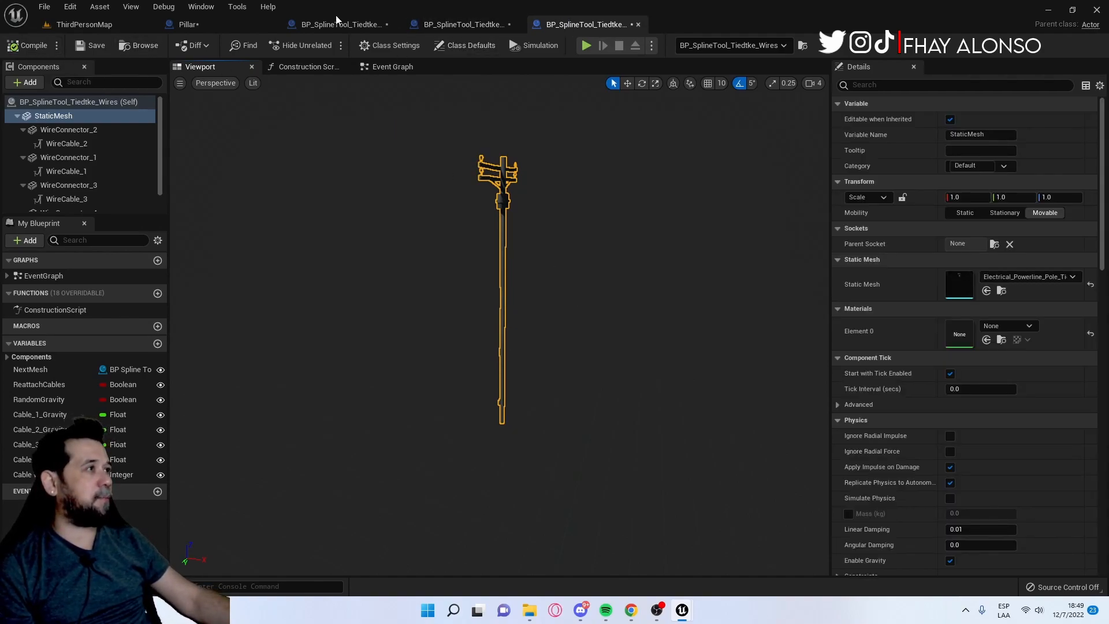
left_click(128, 23)
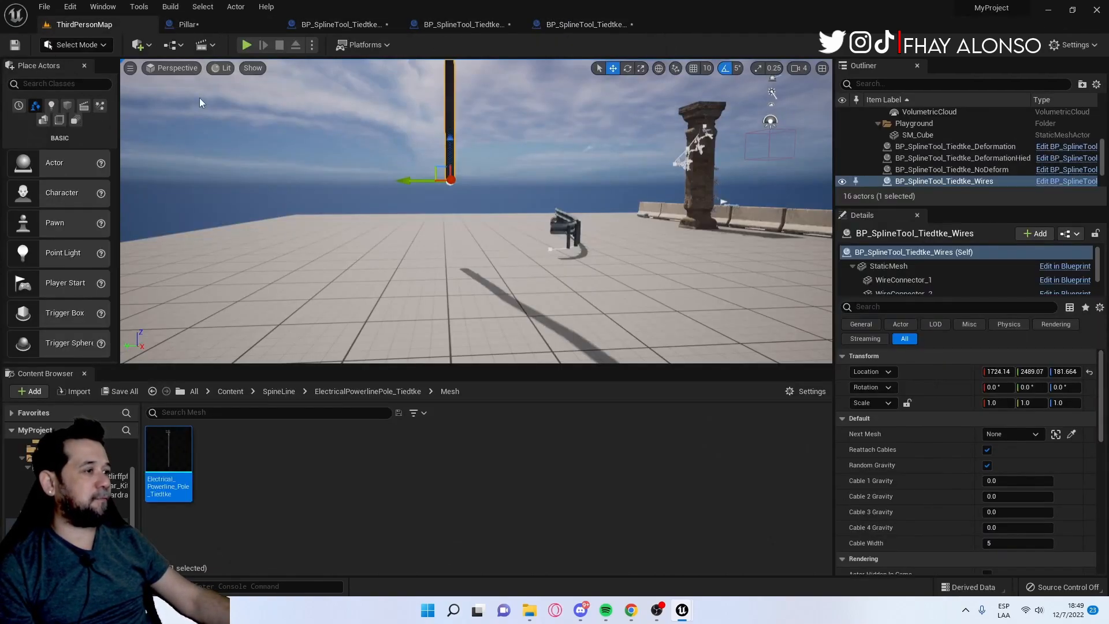
Open the MA_Cable_Tiedtke material, inspect the two constants feeding Base Color, Metallic and Roughness, and close it
left_click(231, 392)
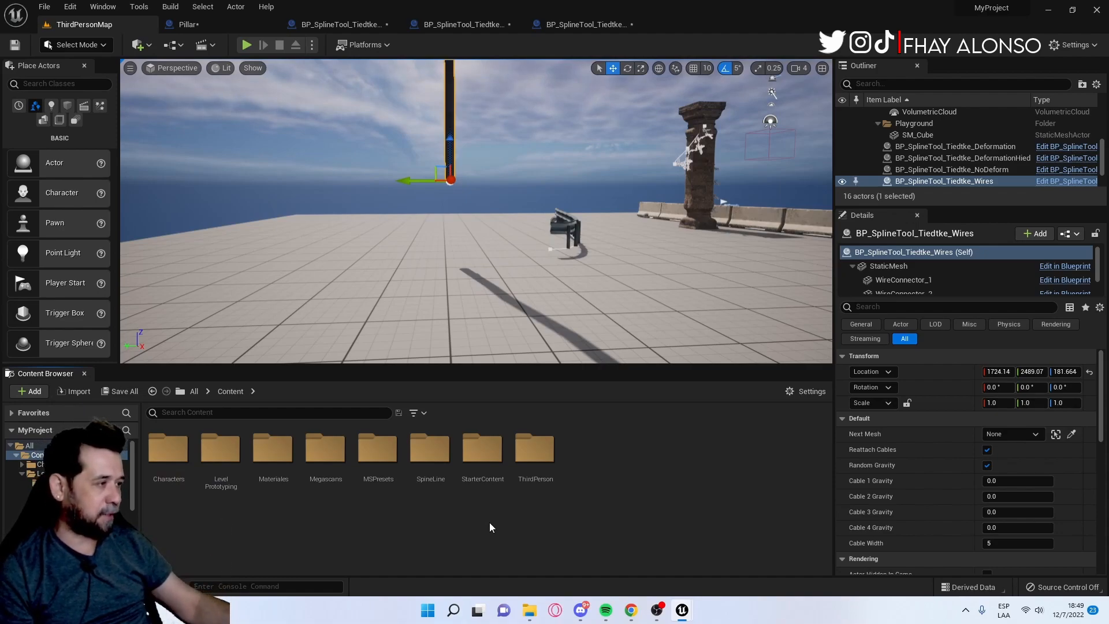
double_click(417, 458)
double_click(173, 454)
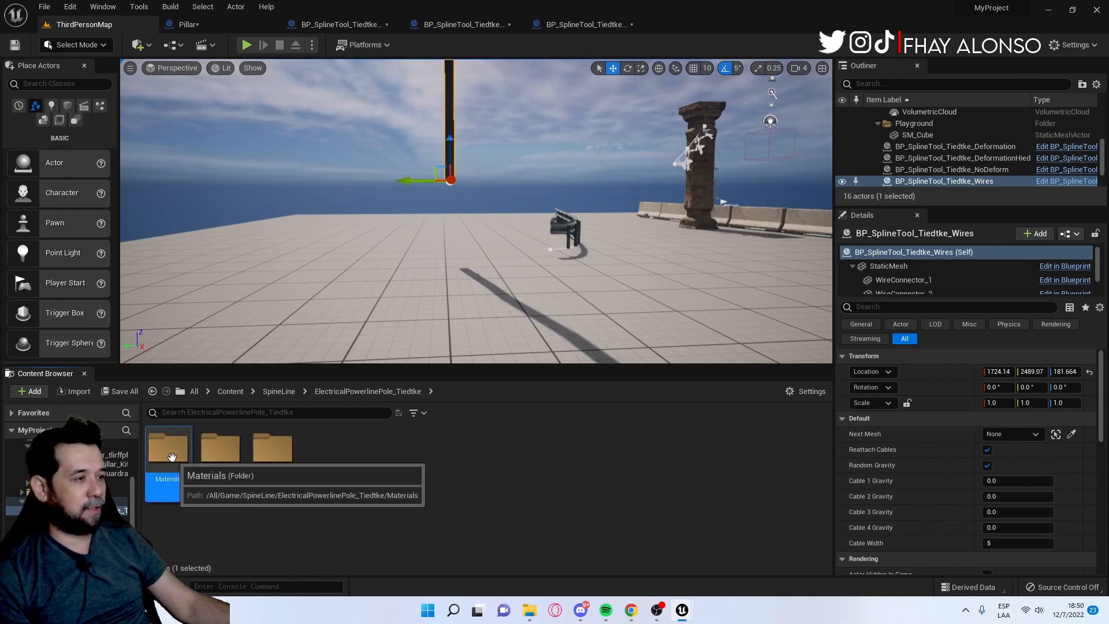
double_click(172, 454)
double_click(173, 456)
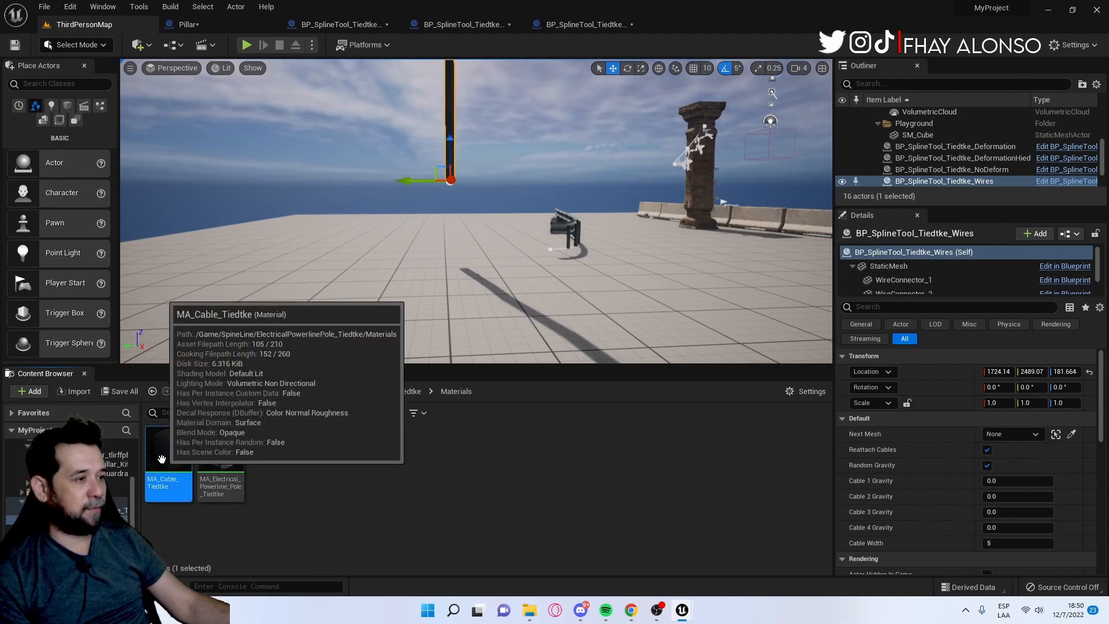
left_click(430, 241)
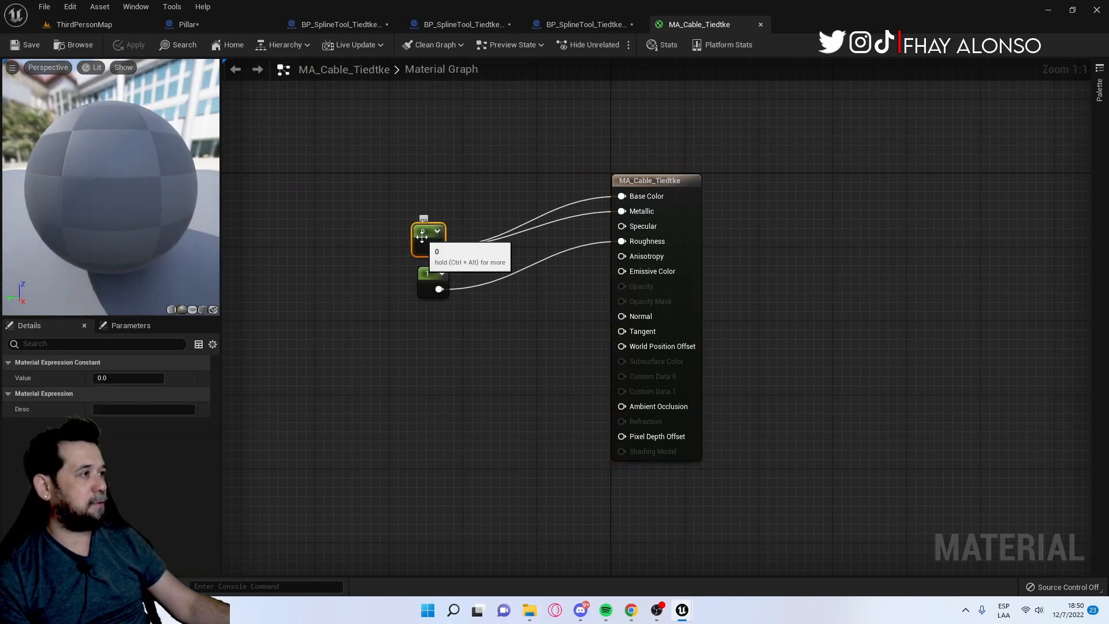
left_click(432, 276)
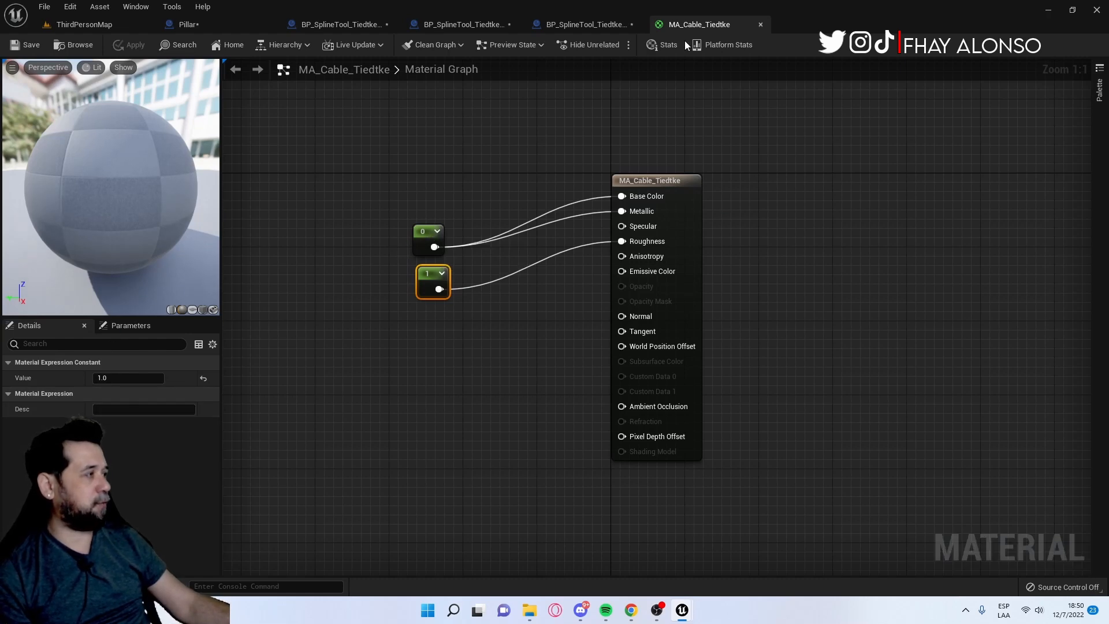
left_click(759, 25)
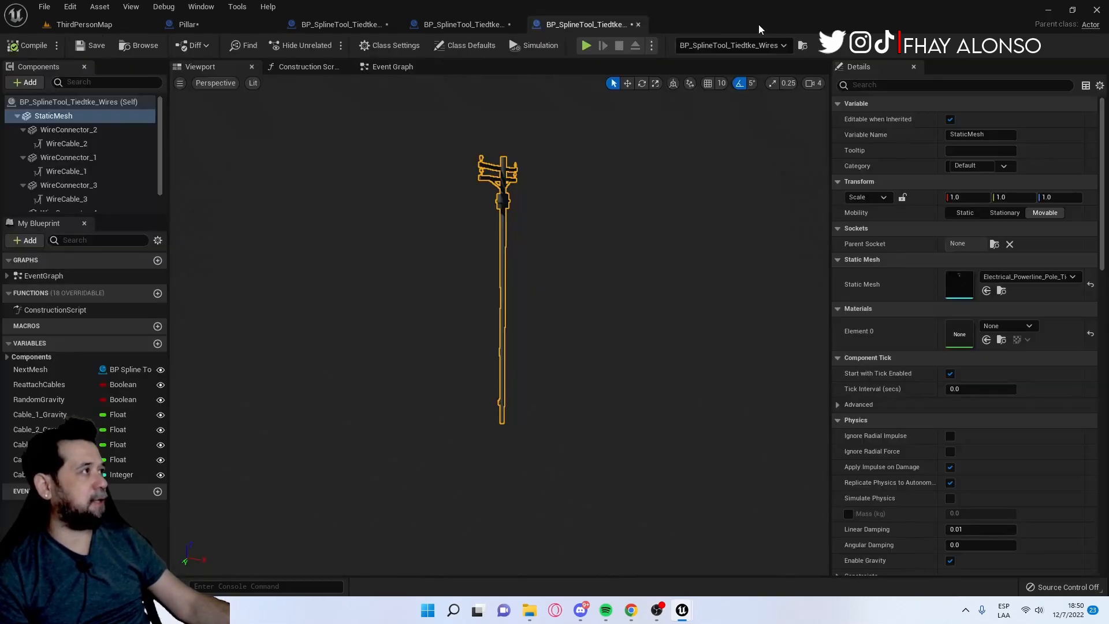
Open the MA_Electrical_Powerline_Pole_Tiedtke material and select the Texture Sample node feeding Base Color
left_click(127, 25)
double_click(221, 450)
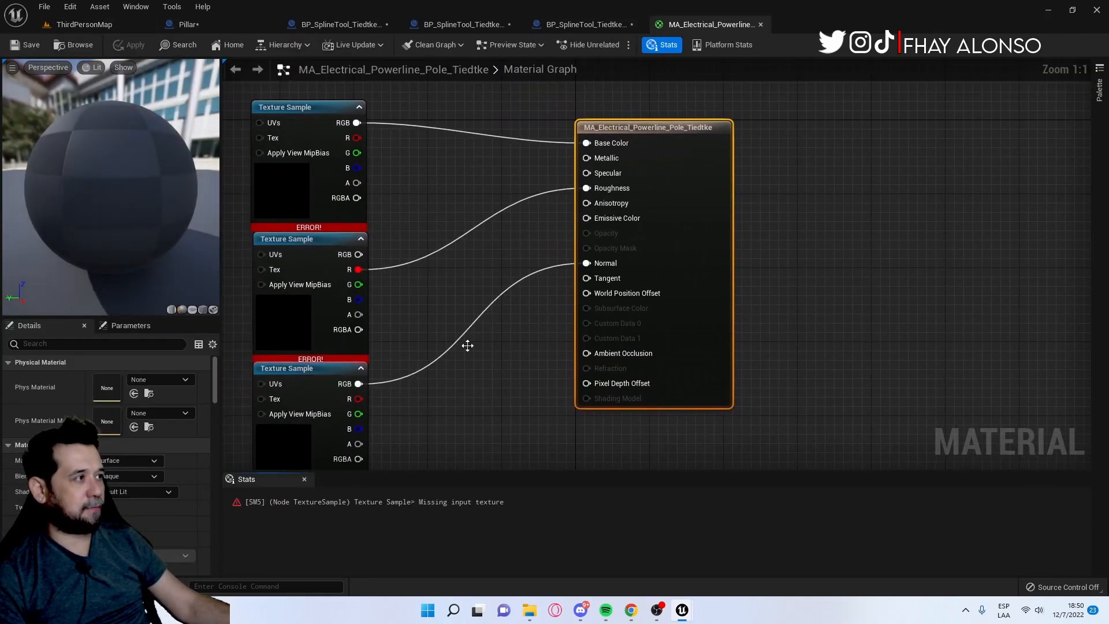
left_click(372, 168)
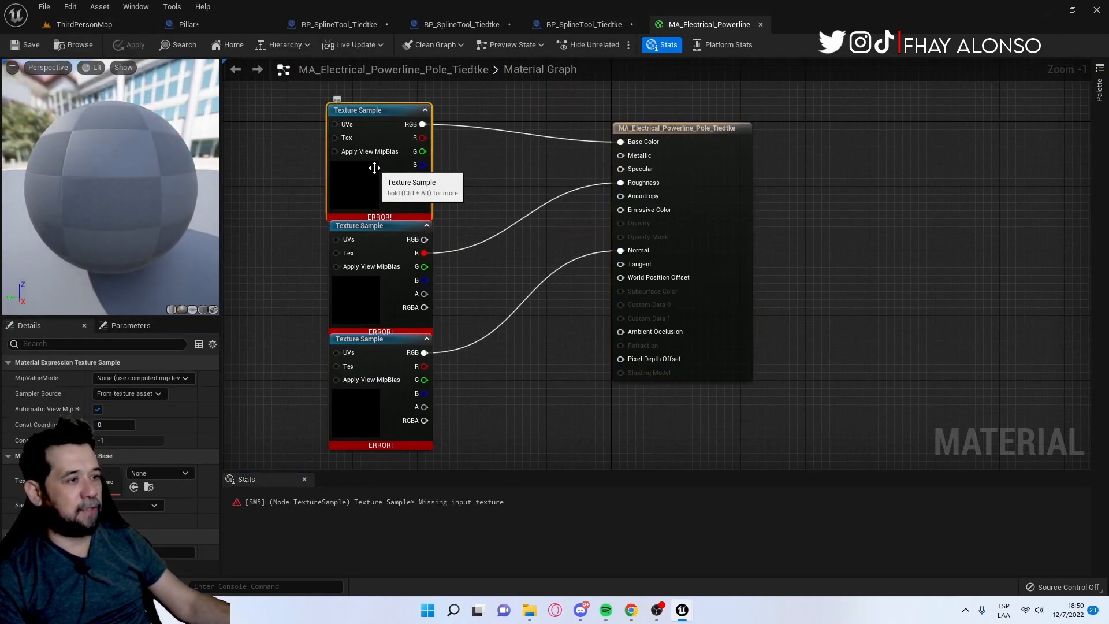
Locate the base color texture in the Textures folder of ElectricalPowerlinePole_Tiedtke and select it
left_click(84, 24)
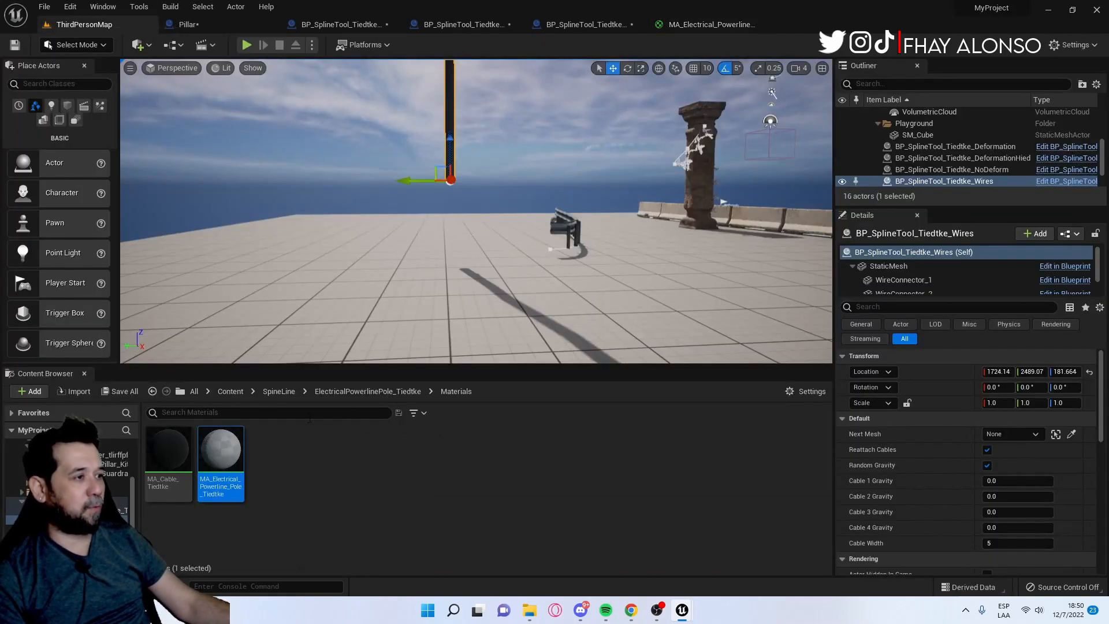
left_click(393, 392)
left_click(275, 461)
double_click(275, 461)
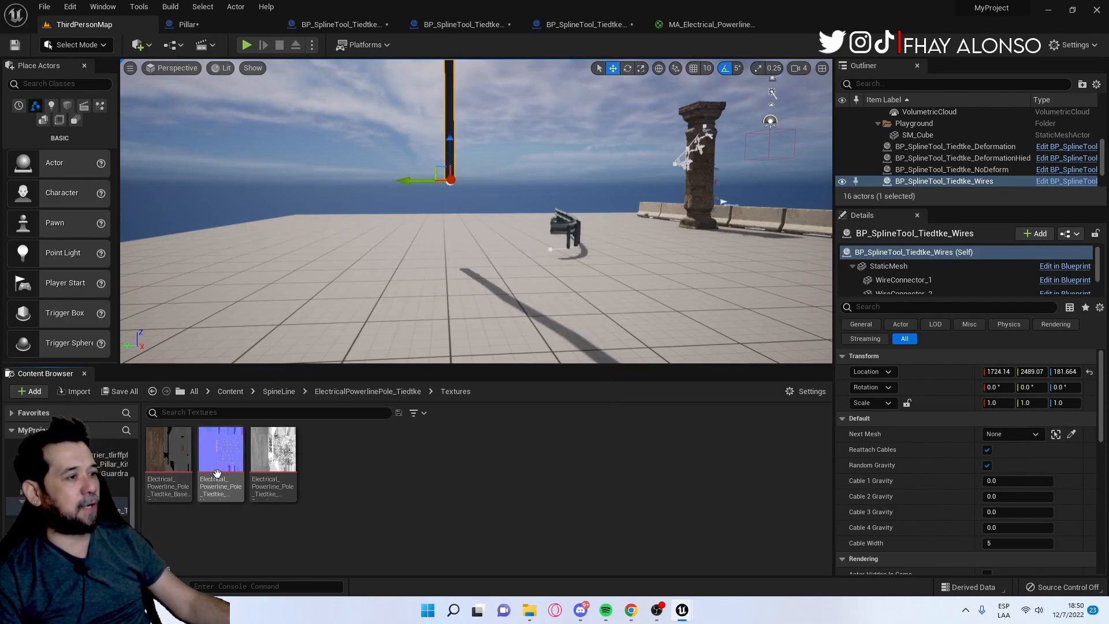
left_click(183, 454)
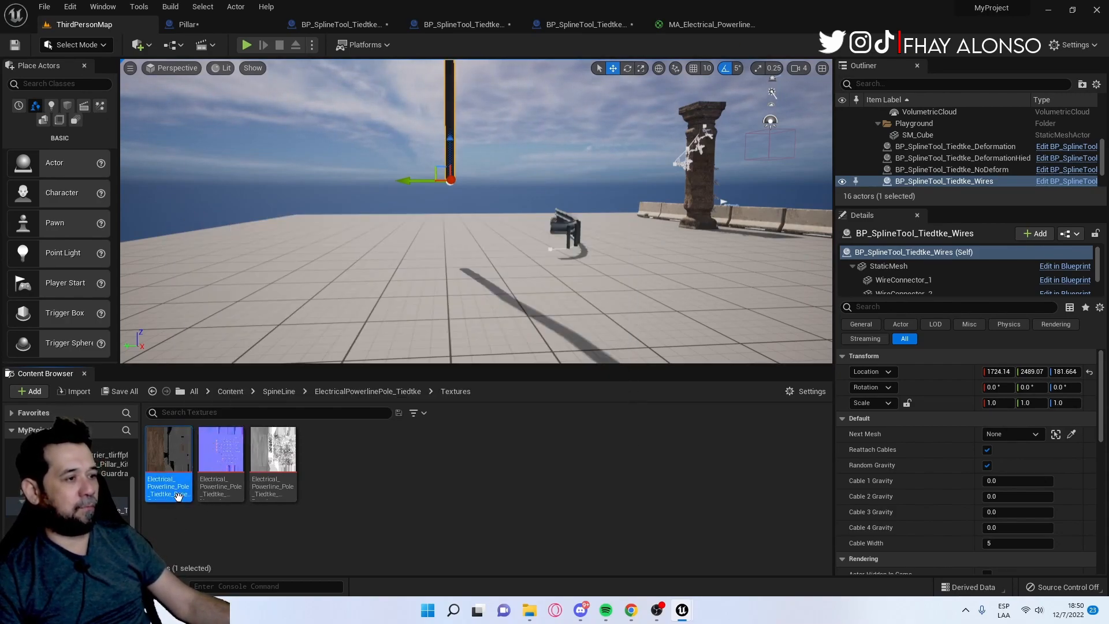
In MA_Electrical_Powerline_Pole_Tiedtke, assign the Electrical_Powerline_Pole_Tiedtke base color texture to the Texture Sample feeding Base Color
left_click(710, 24)
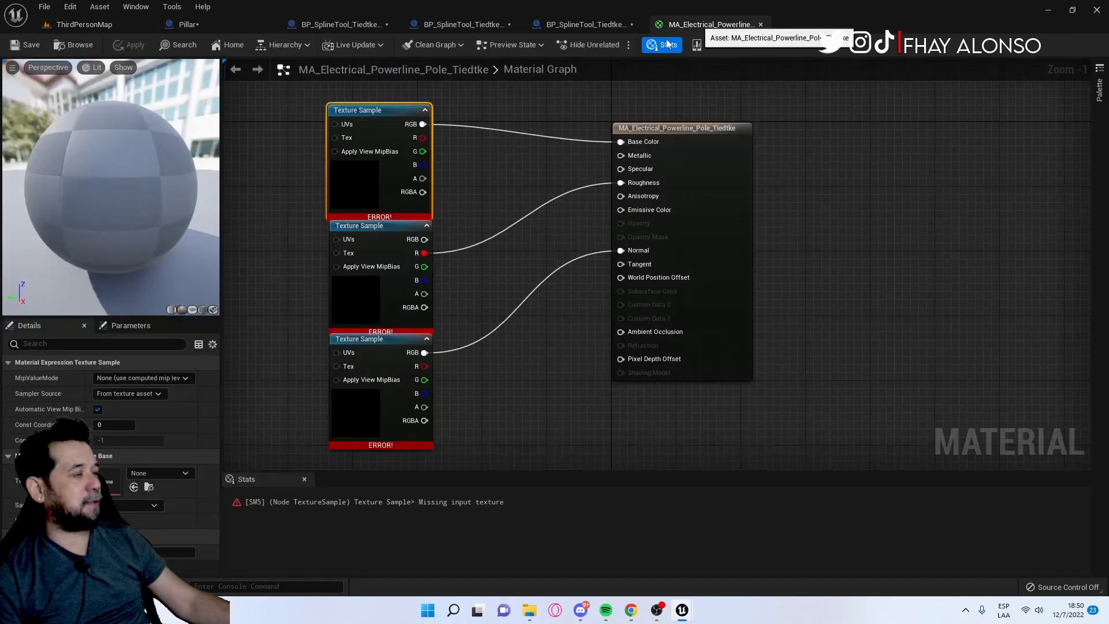
left_click(157, 472)
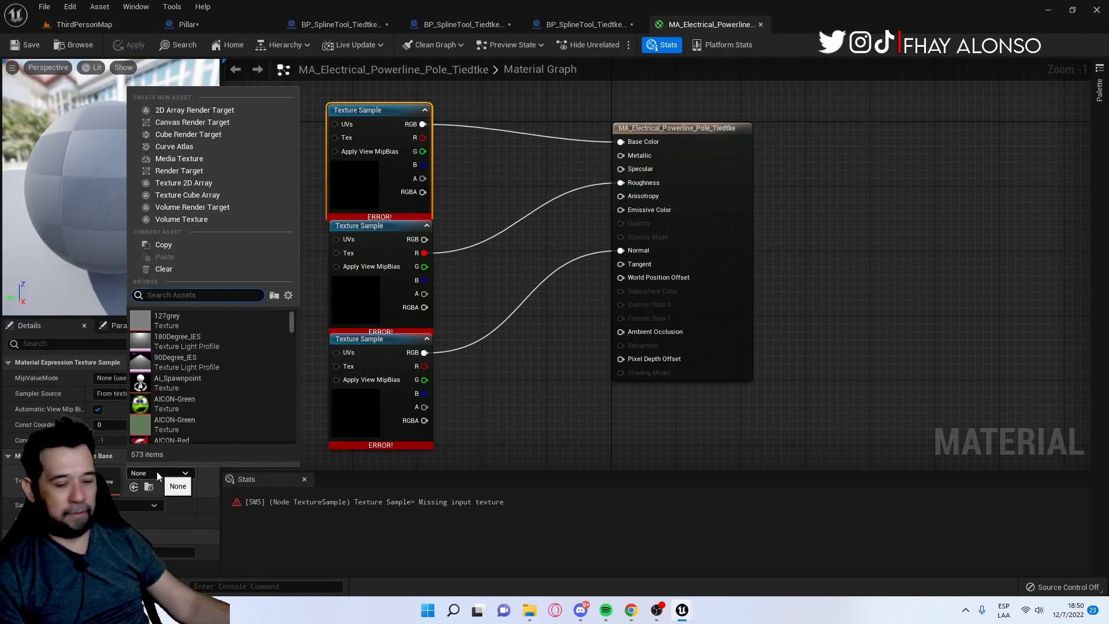
type("ele")
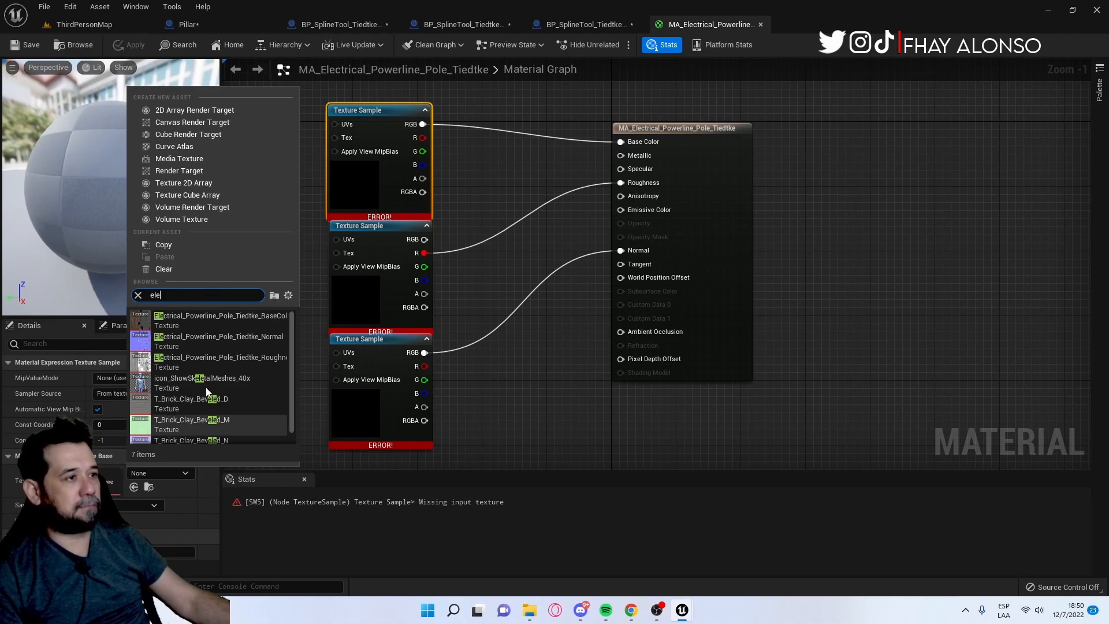
left_click(189, 324)
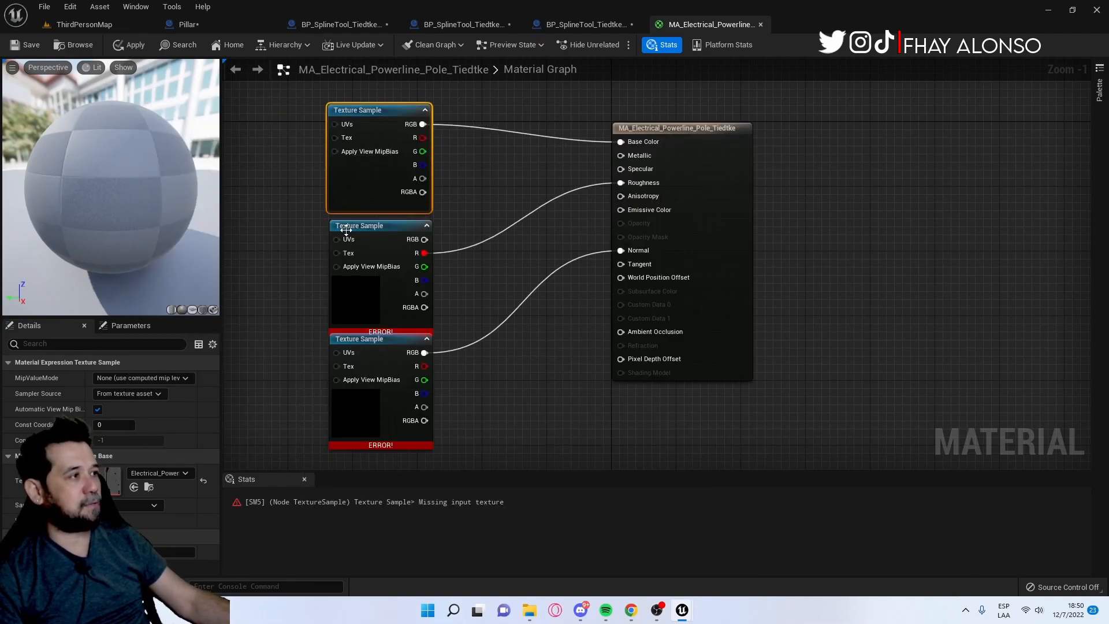
Assign the Electrical_Powerline_Pole_Tiedtke roughness texture to the Texture Sample feeding Roughness
left_click(364, 235)
left_click(161, 473)
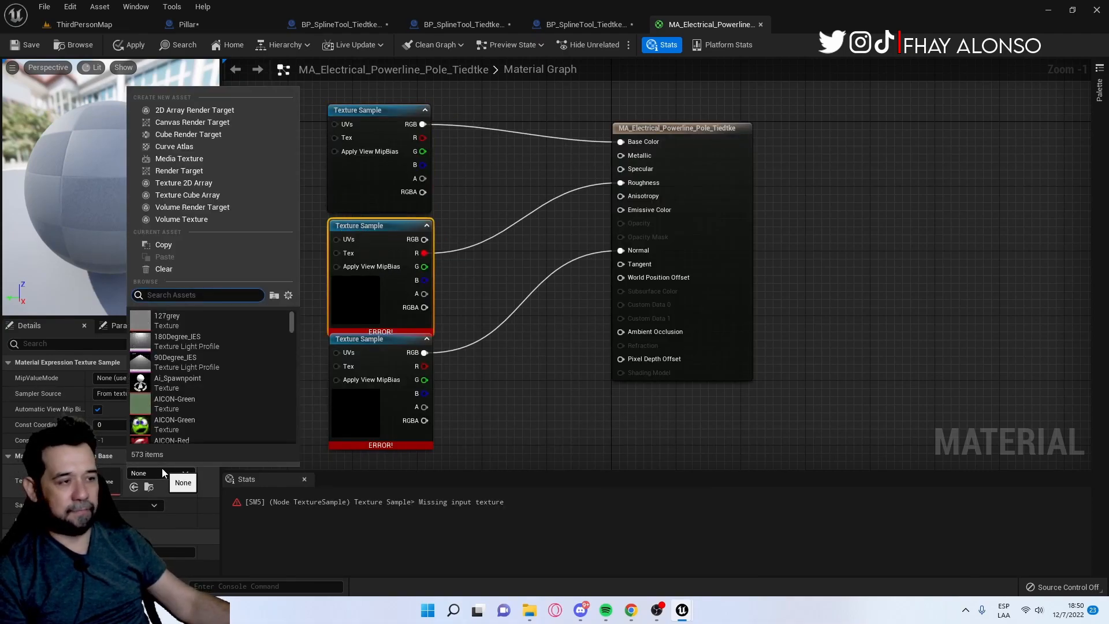
type("ele")
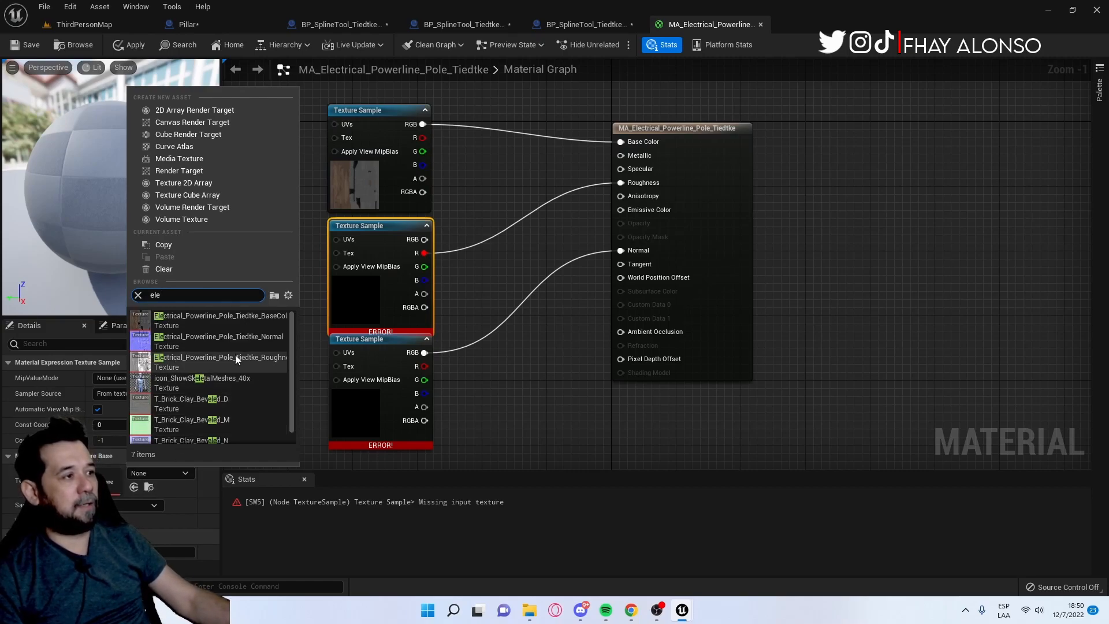
left_click(244, 357)
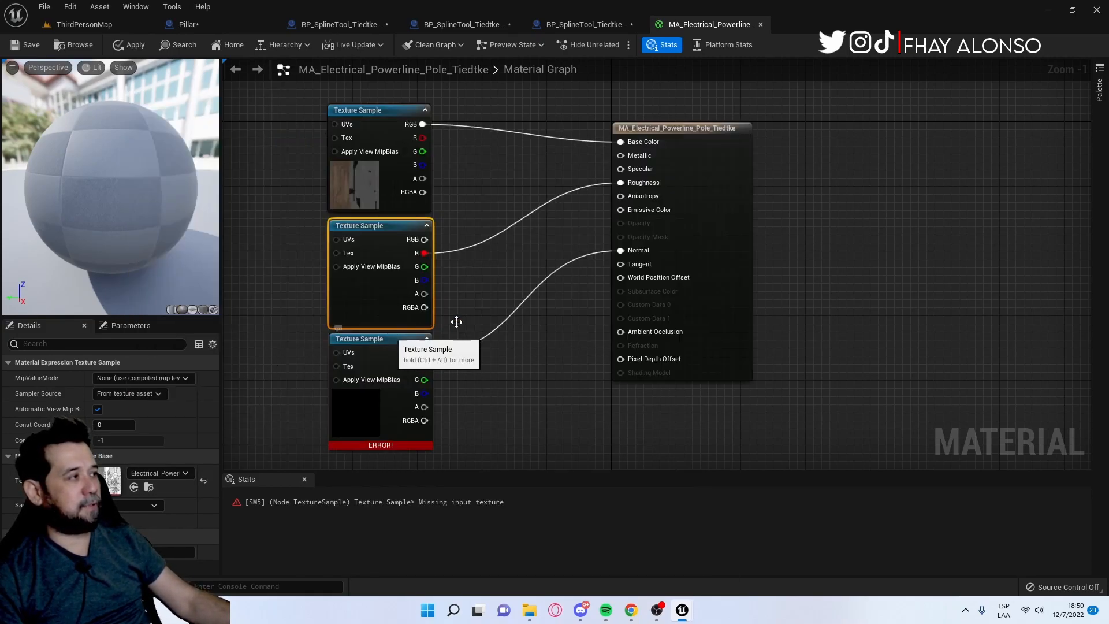
Assign the Electrical_Powerline_Pole_Tiedtke roughness texture to the Texture Sample feeding Normal and save the material
left_click(404, 339)
left_click(164, 473)
type("ele")
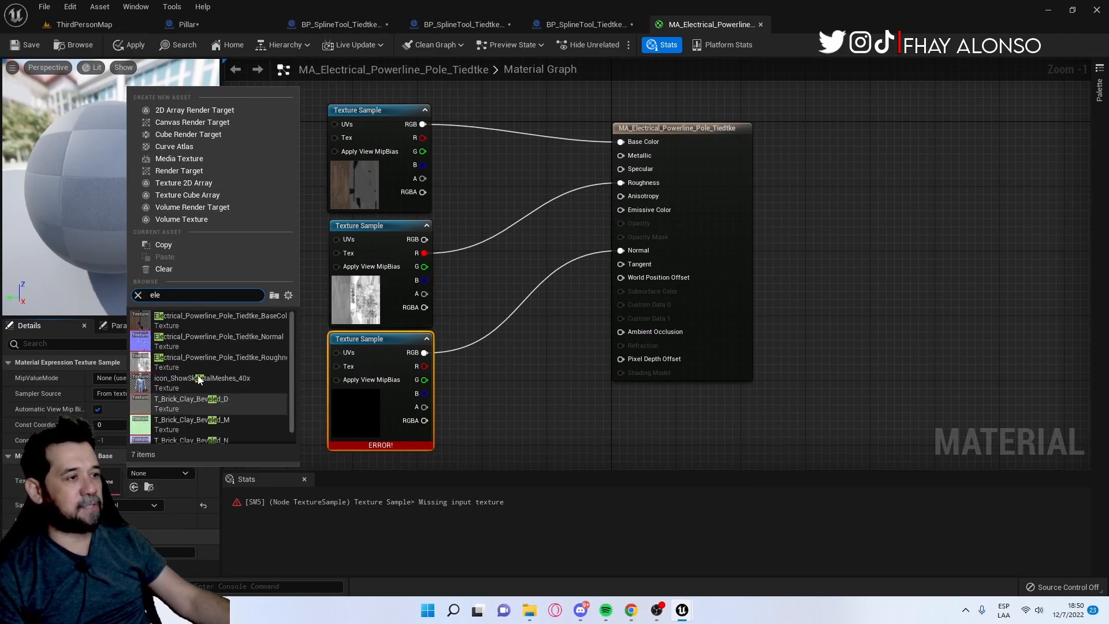
left_click(209, 352)
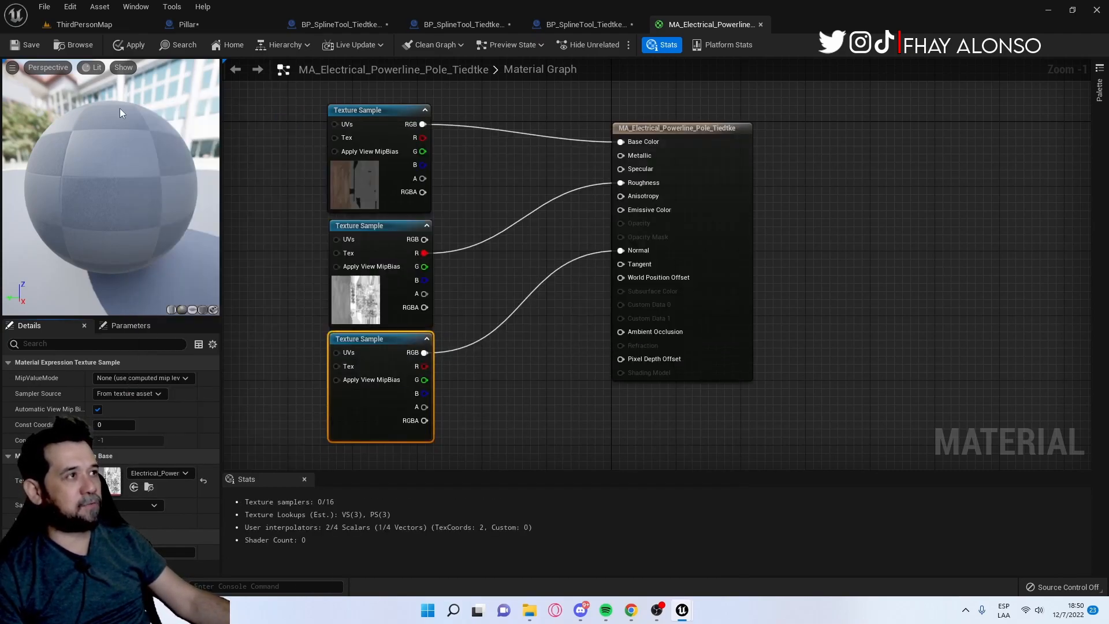
left_click(31, 46)
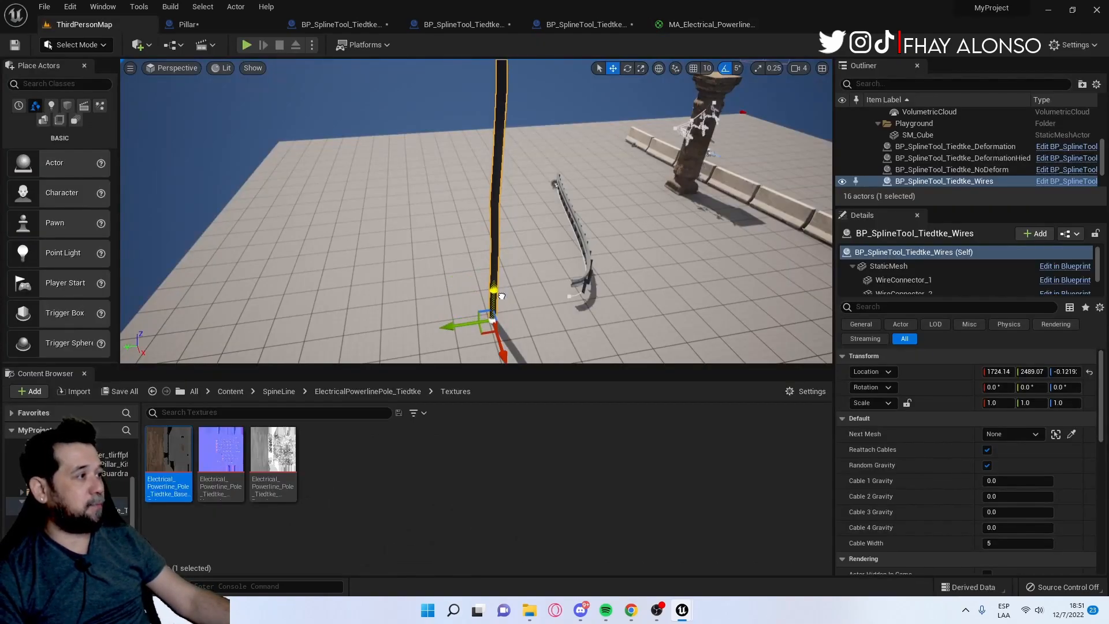
Duplicate the powerline pole along the X axis, leaving about 1580 units between the two poles
right_click_drag(508, 279, 583, 260)
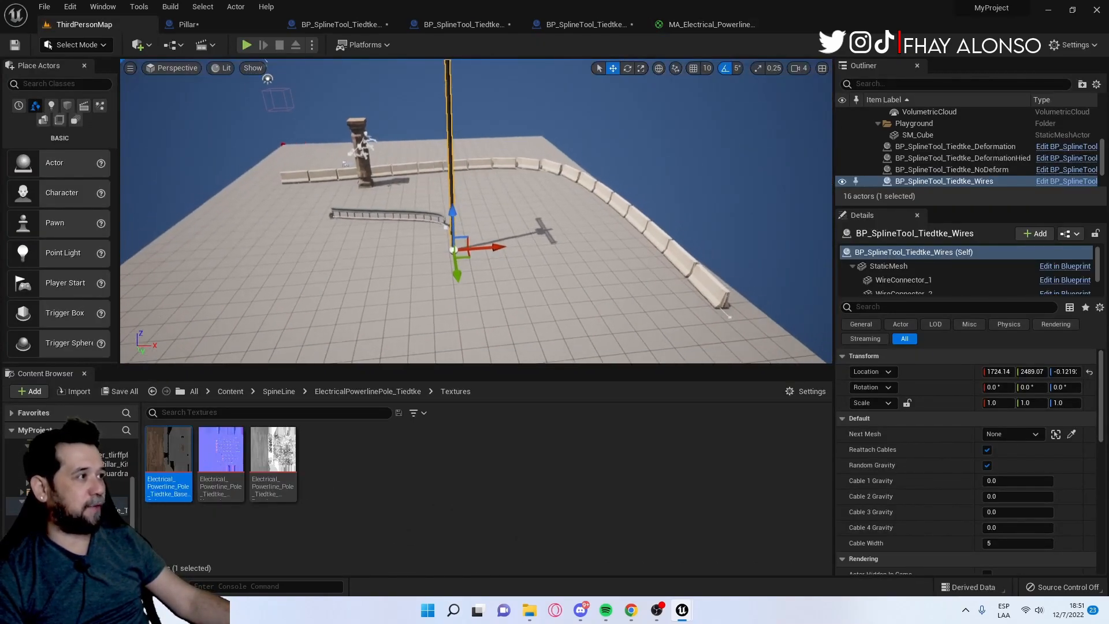
scroll(466, 239, "down", 3)
left_click_drag(492, 239, 527, 250)
right_click_drag(527, 250, 326, 232)
Select the BP_SplineTool_Tiedtke_Wires pole and pick the duplicated pole in the viewport as its Next Mesh
left_click(341, 228)
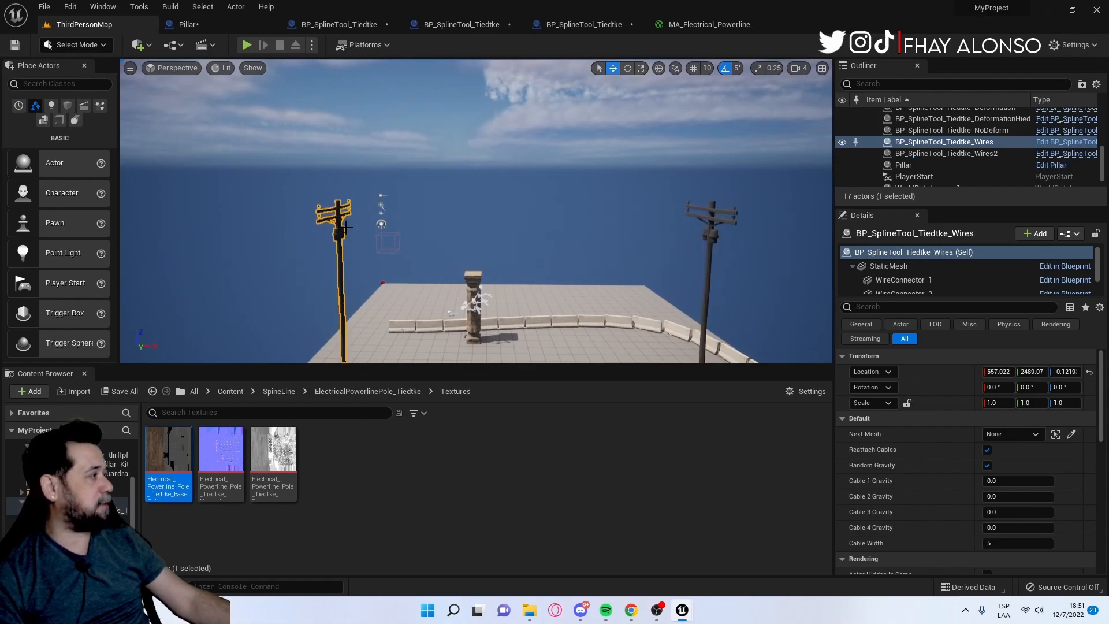
left_click(1072, 433)
left_click(716, 205)
right_click_drag(716, 205, 468, 137)
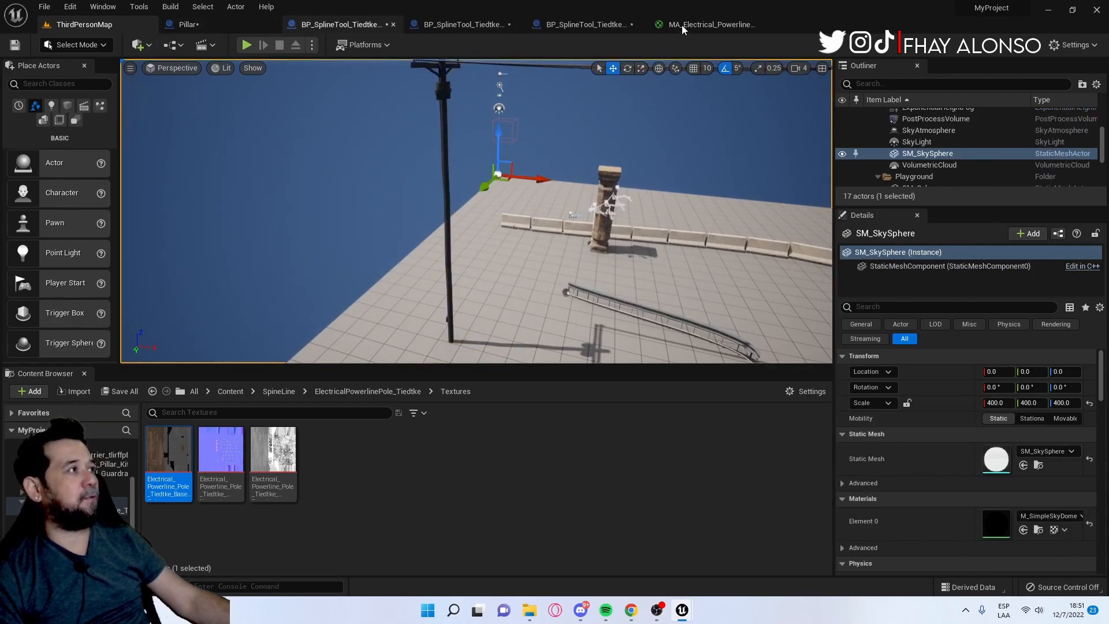
Assign MA_Electrical_Powerline_Pole_Tiedtke to Element 0 of the StaticMesh in BP_SplineTool_Tiedtke_Wires, save the blueprint, and return to ThirdPersonMap
left_click(709, 25)
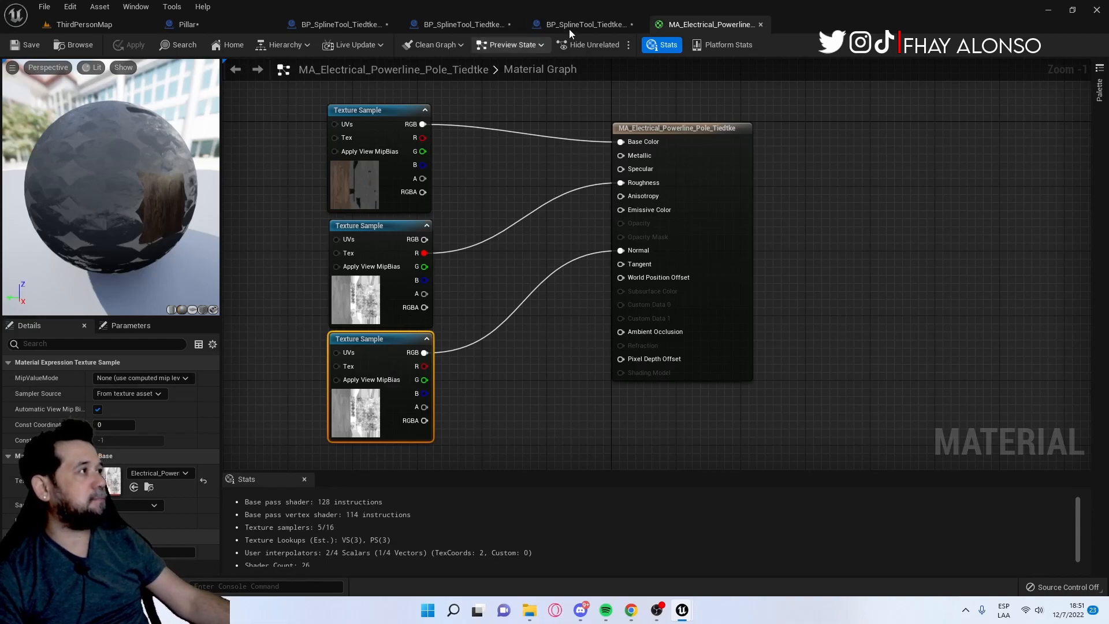
left_click(519, 27)
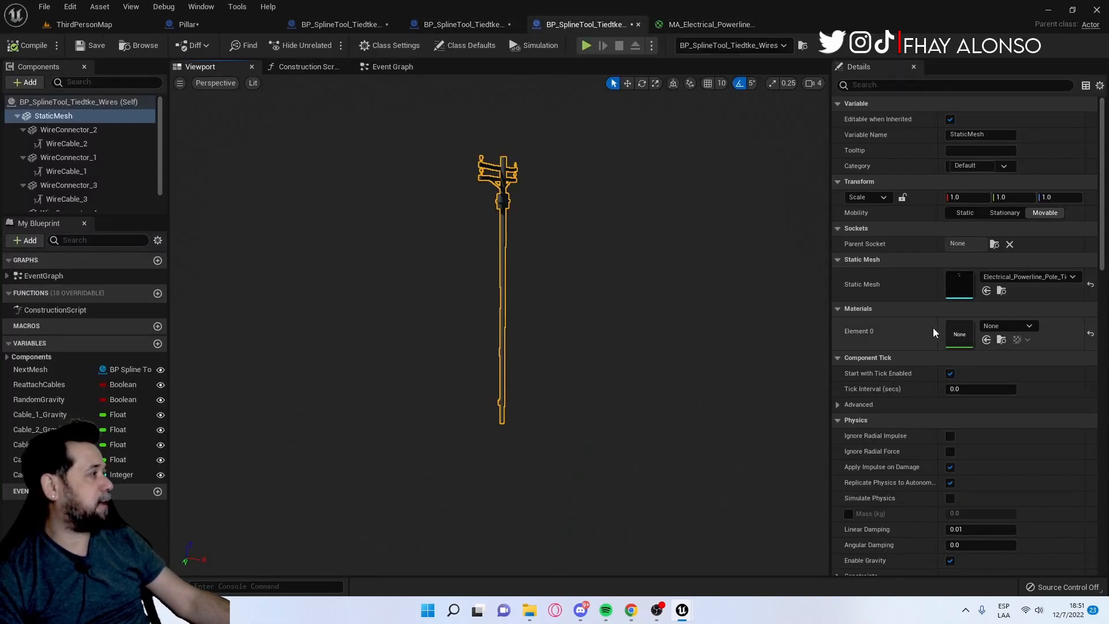
left_click(1003, 327)
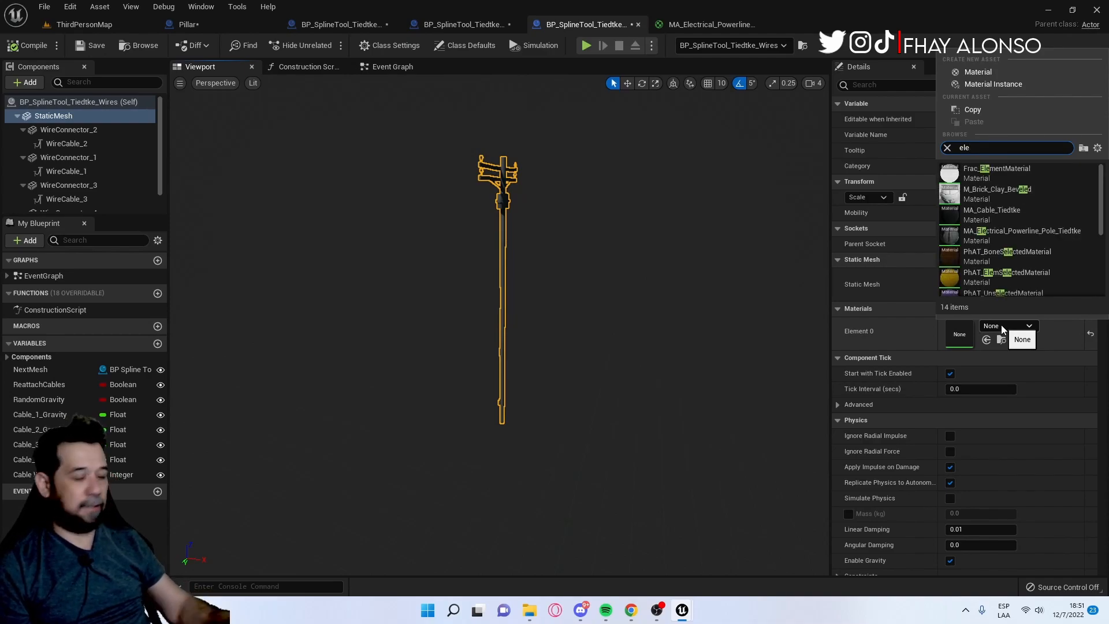
left_click(1020, 235)
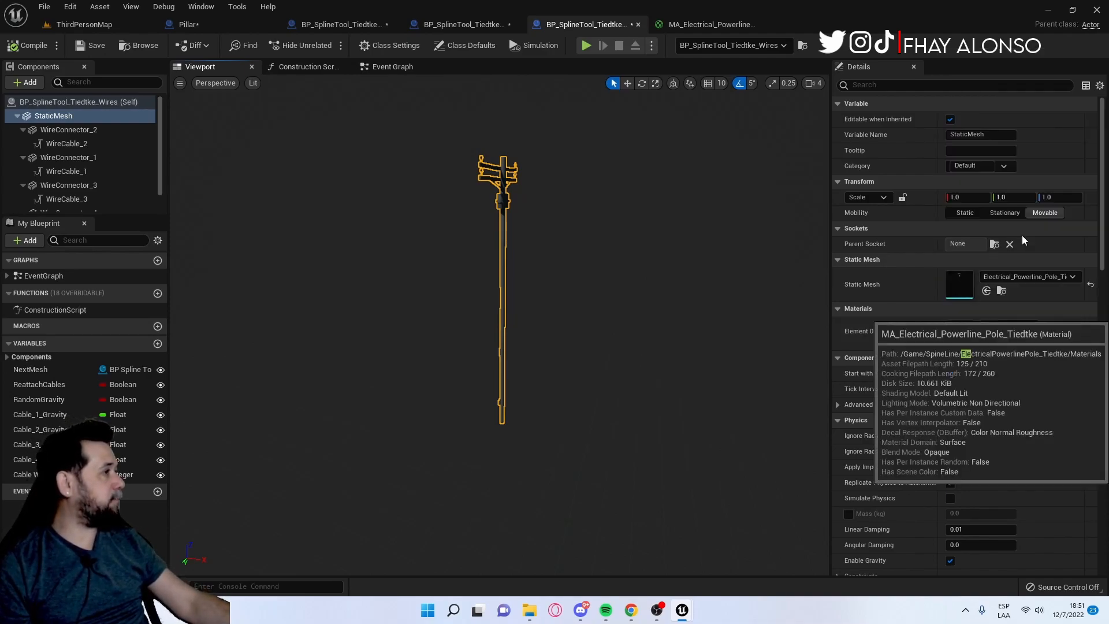
left_click(82, 46)
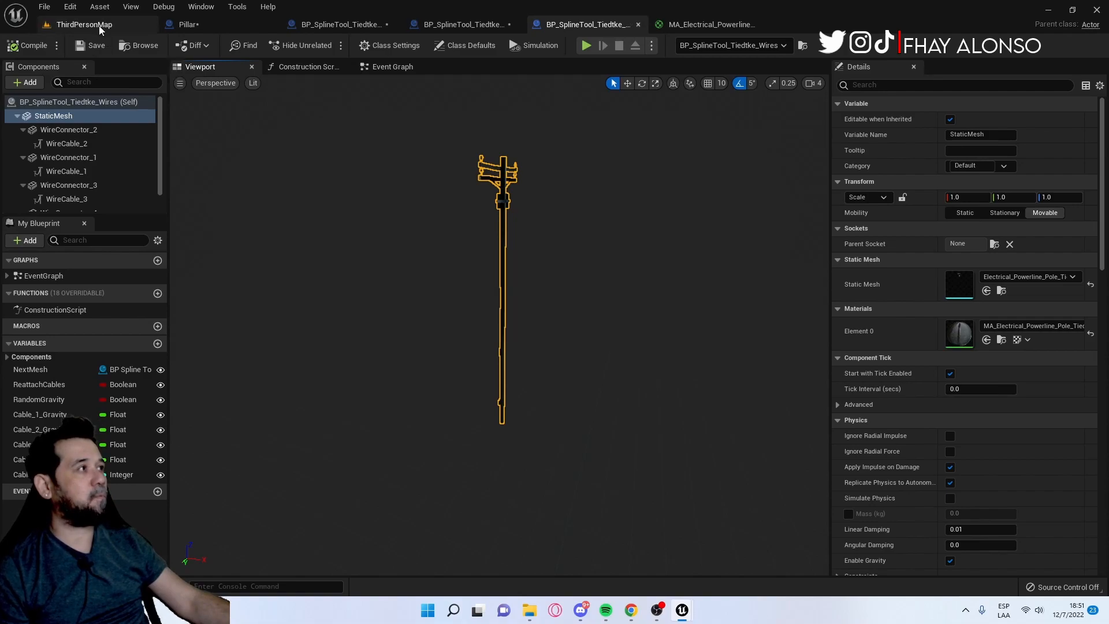
left_click(100, 28)
Duplicate the BP_SplineTool_Tiedtke_Wires pole along Y to about 1234 and rotate the copy about 80 degrees around the vertical axis
right_click_drag(512, 253, 584, 263)
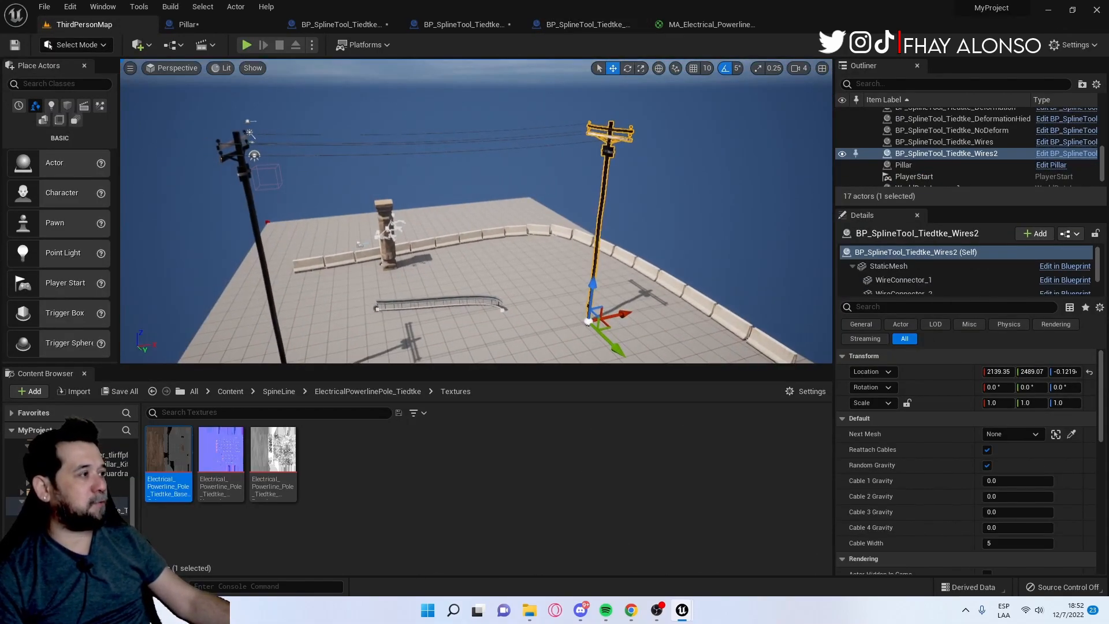
left_click(493, 250)
right_click_drag(258, 257, 217, 323)
left_click(261, 316)
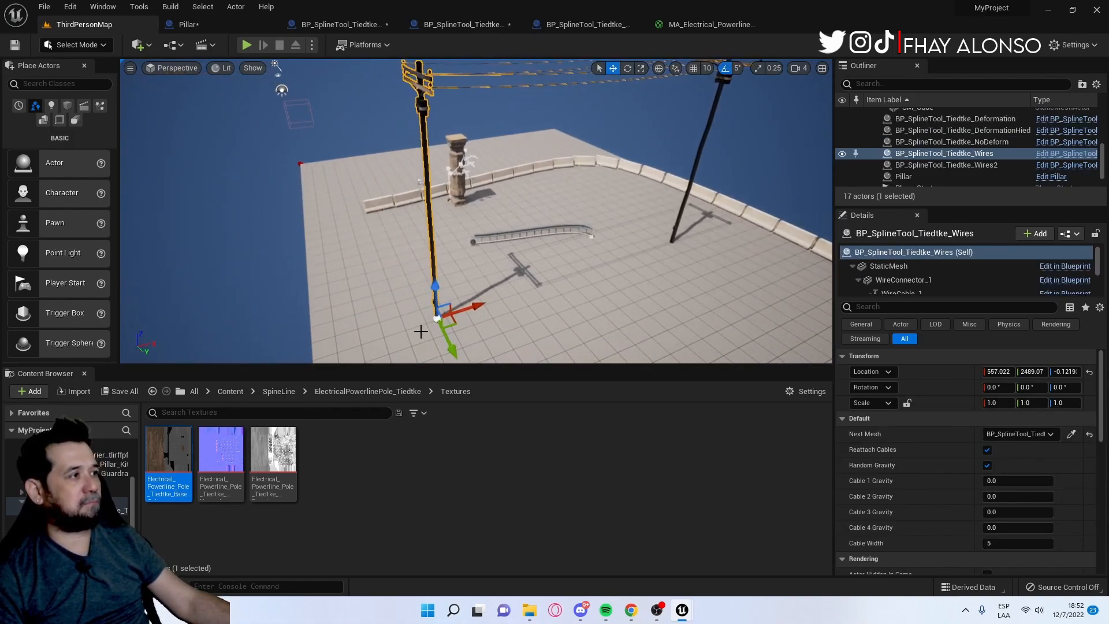
left_click_drag(450, 342, 331, 237, "alt")
key("e")
right_click_drag(331, 237, 492, 256)
key("w")
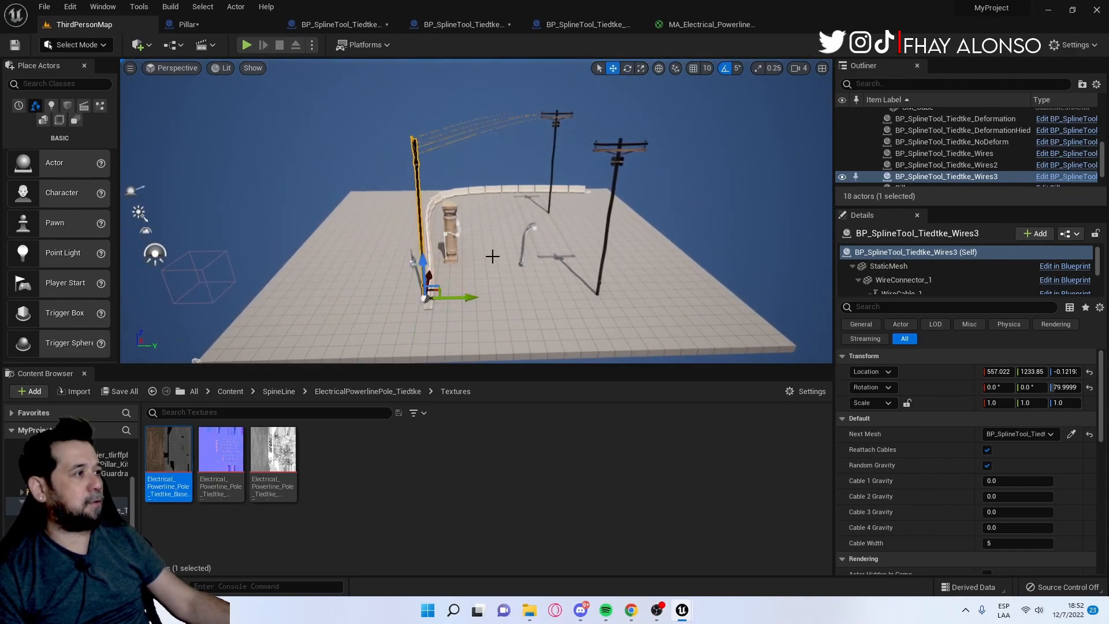
Move the third pole to about X 1392, Y 698, near the curved barrier
left_click_drag(471, 294, 371, 230)
right_click_drag(501, 120, 435, 201)
key("w")
left_click(462, 226)
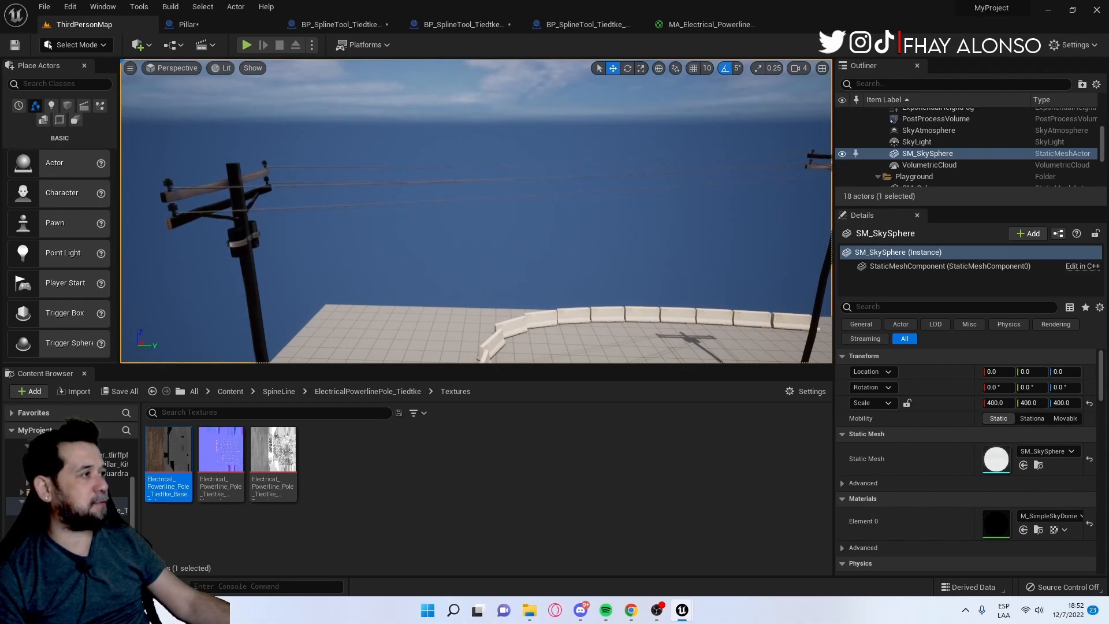
Set the third pole's Cable 1 to 4 Gravity values to -0.76, -0.88, -0.808 and about -1.18
left_click(453, 202)
left_click(439, 201)
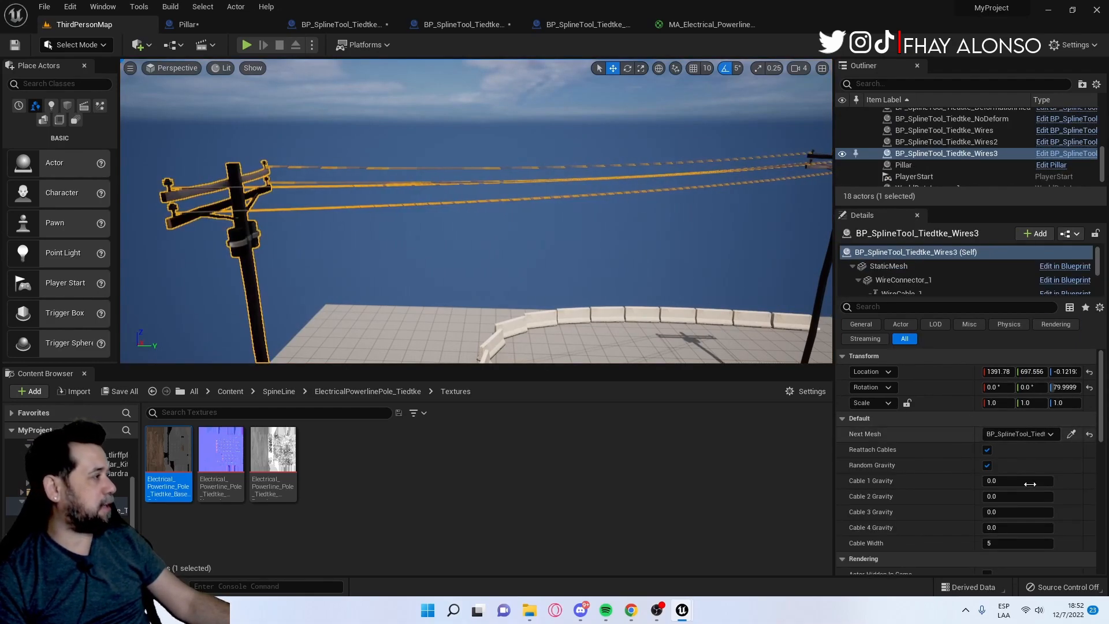
scroll(1009, 478, "down", 1)
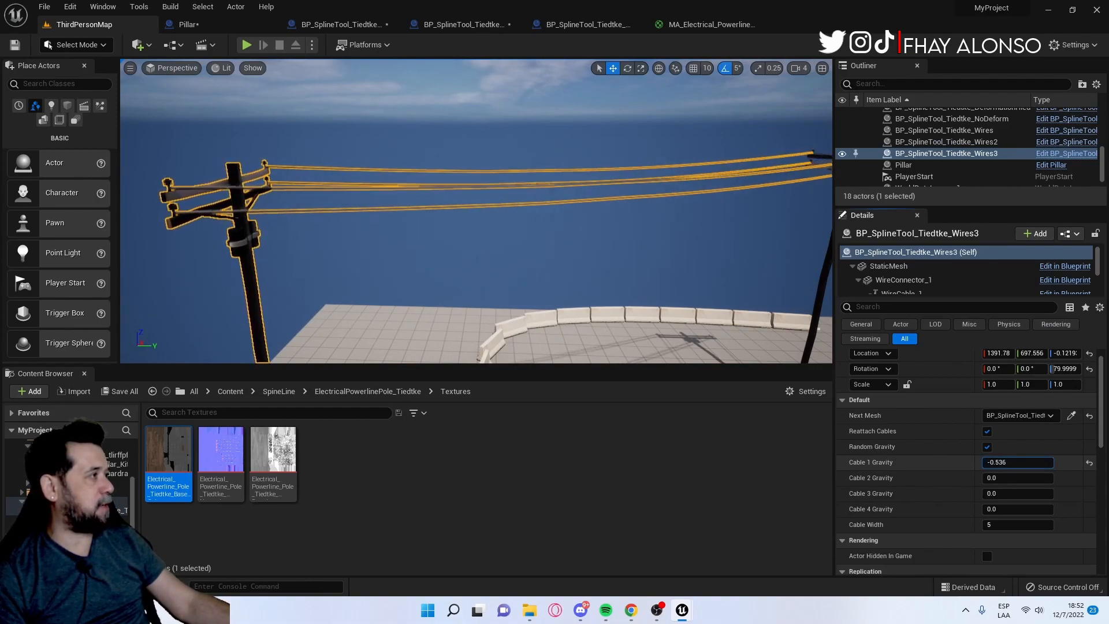
key("Return")
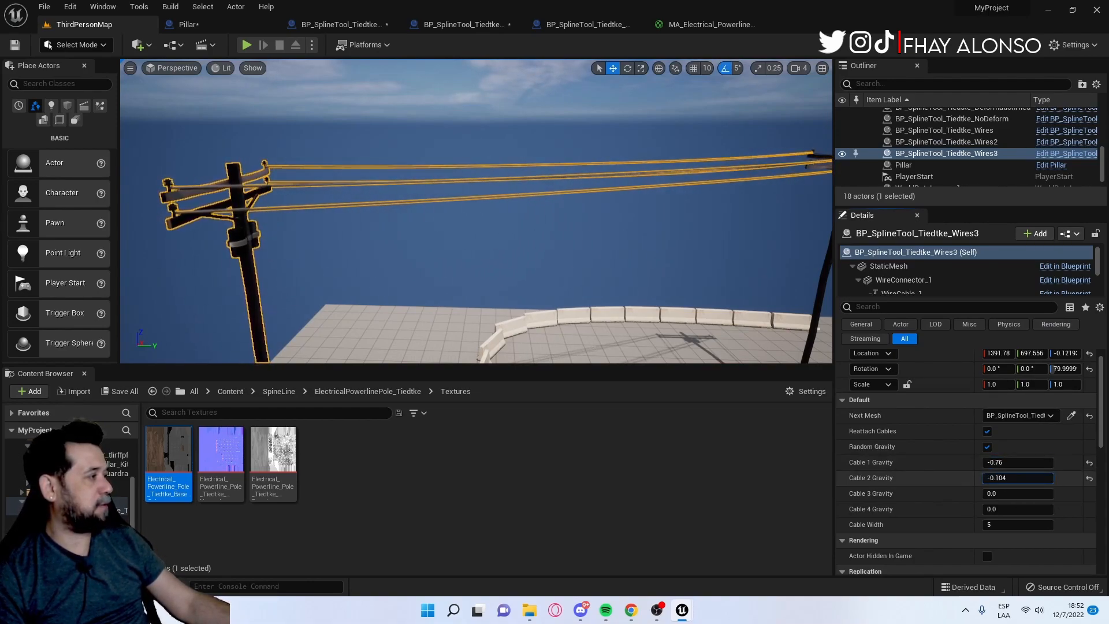
key("Return")
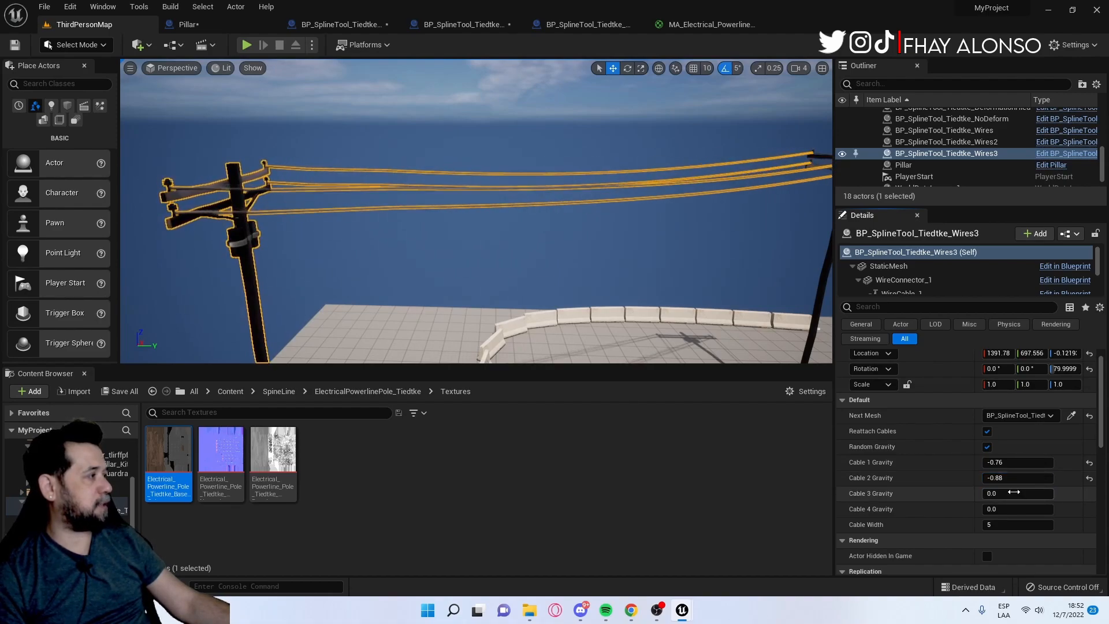
left_click_drag(1025, 494, 930, 510)
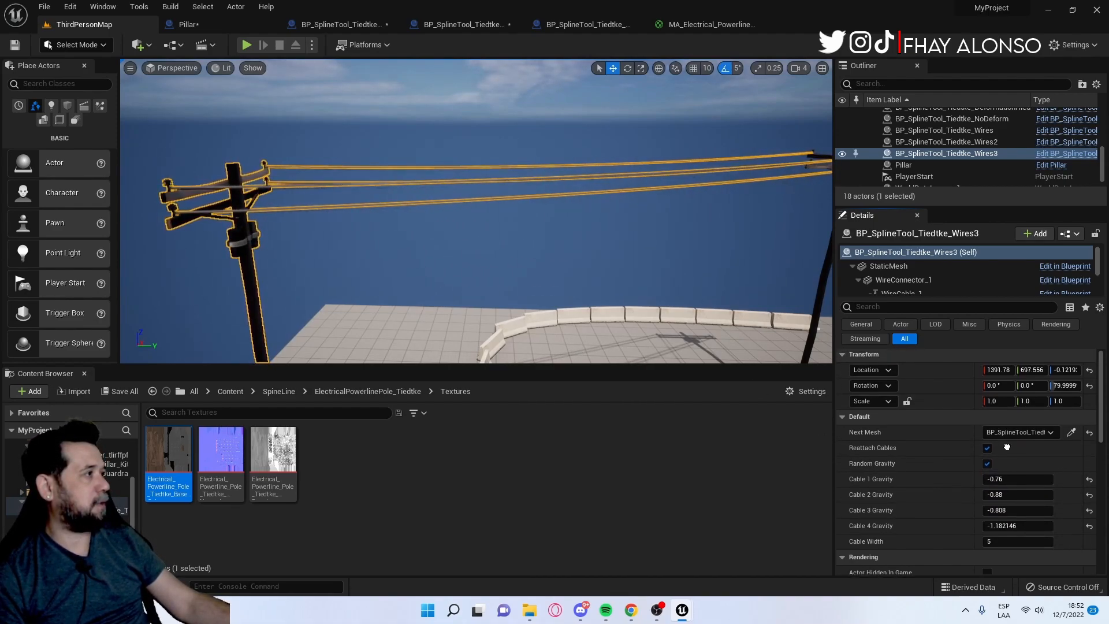
Place another BP_SplineTool_Tiedtke_Wires pole from the SpineLine folder in the level and duplicate it to about X 621, Y 1806
key("s")
right_click_drag(652, 293, 680, 342)
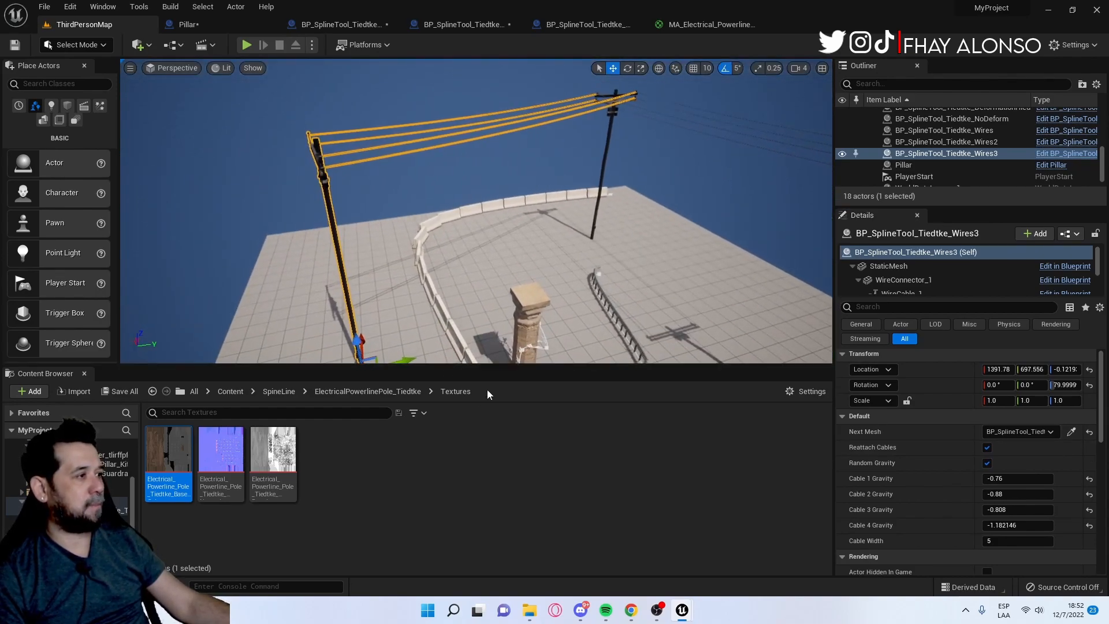
left_click(279, 391)
left_click_drag(377, 459, 578, 338)
right_click_drag(517, 313, 584, 320)
key("s")
key("a")
left_click_drag(510, 314, 664, 222, "alt")
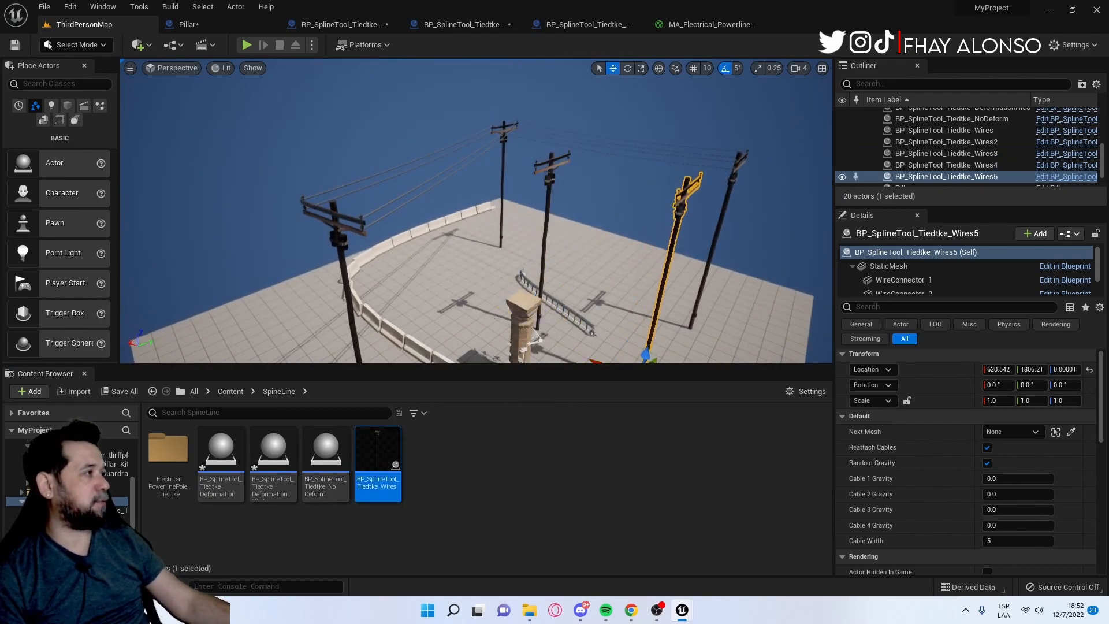
Set the duplicated pole's Next Mesh to the outer pole beside it, and connect the middle pole's wires to the duplicate
right_click_drag(658, 170, 678, 193)
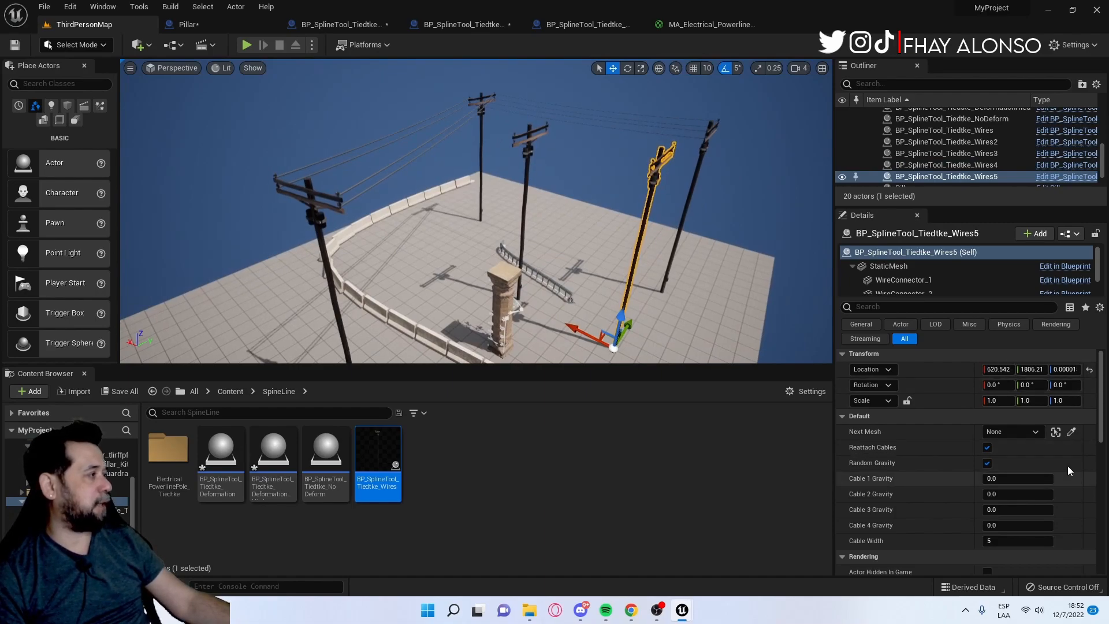
left_click(1071, 431)
left_click(715, 124)
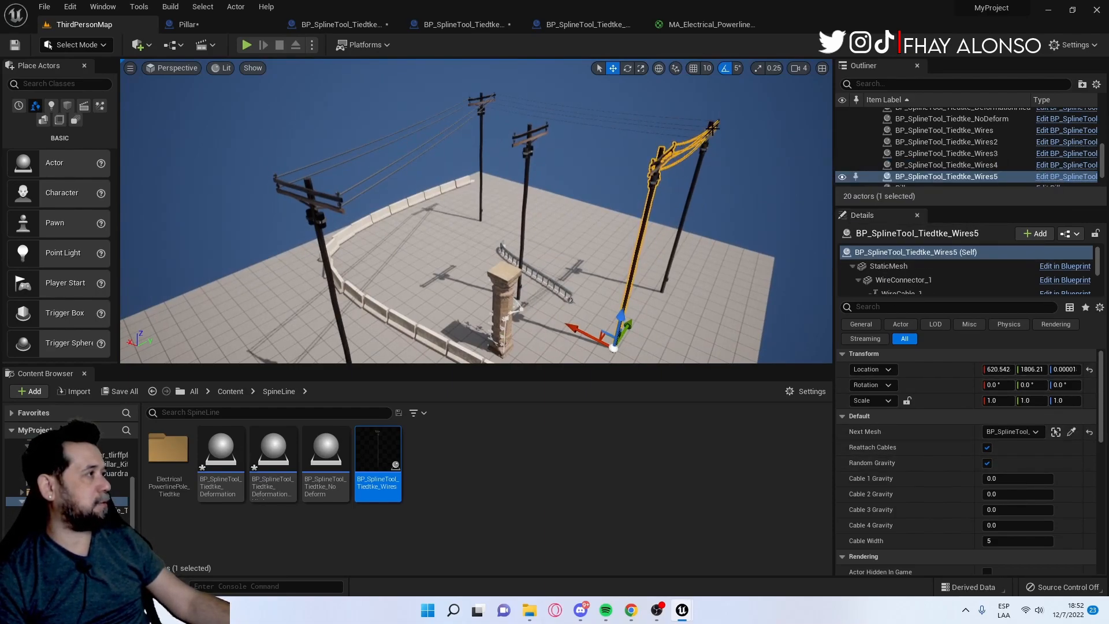
left_click(466, 159)
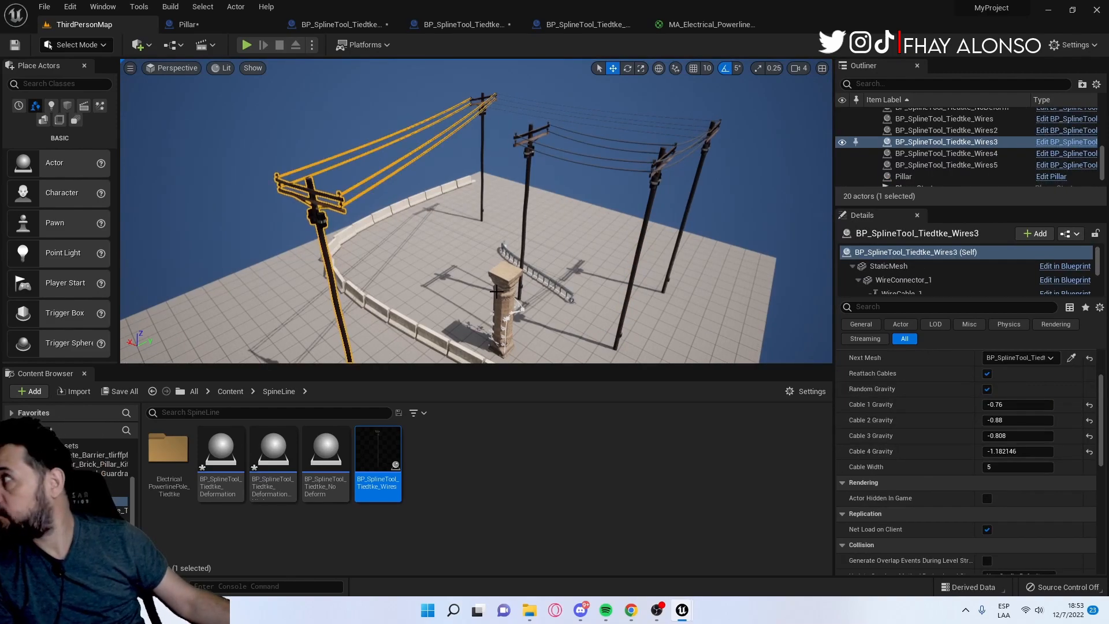
right_click_drag(590, 202, 601, 208)
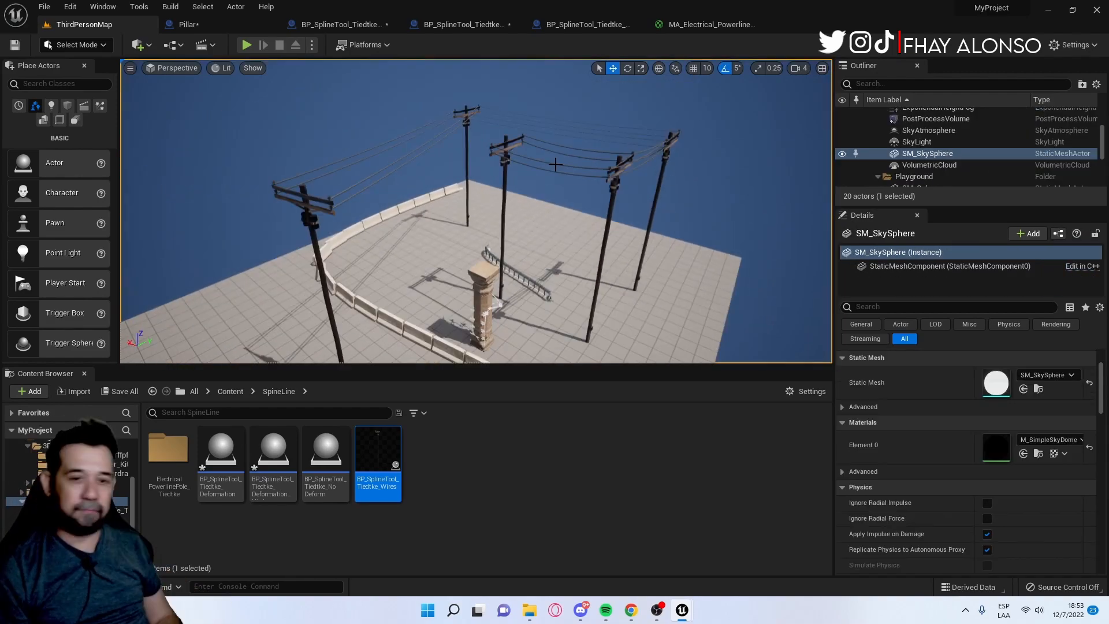